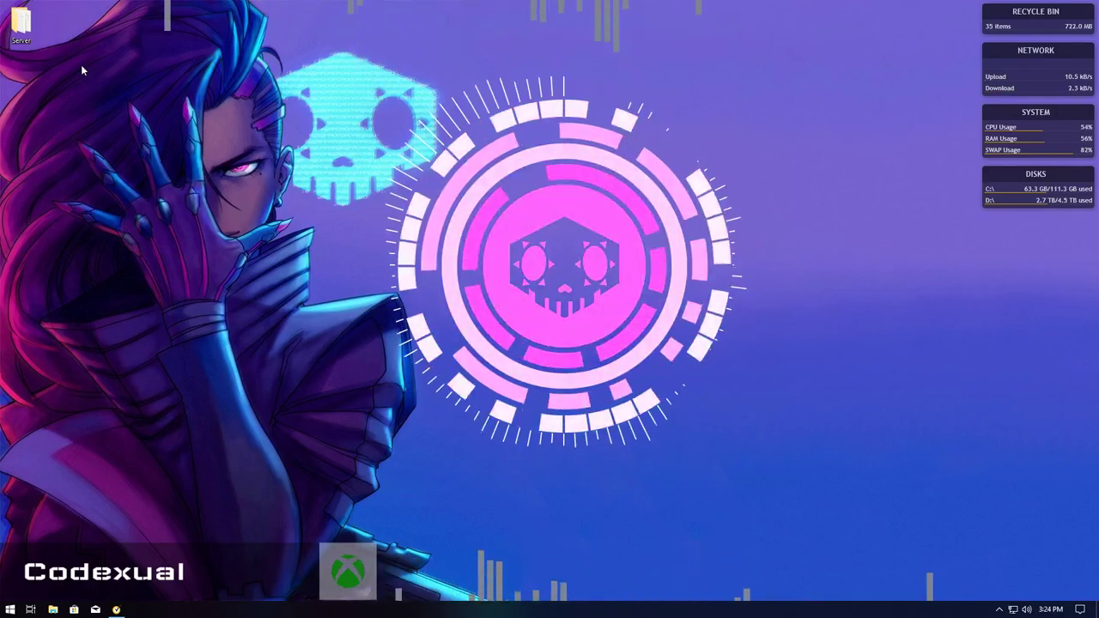
Open the Server folder on the desktop and go into its mods/server subfolder
double_click(21, 26)
left_click_drag(241, 206, 392, 113)
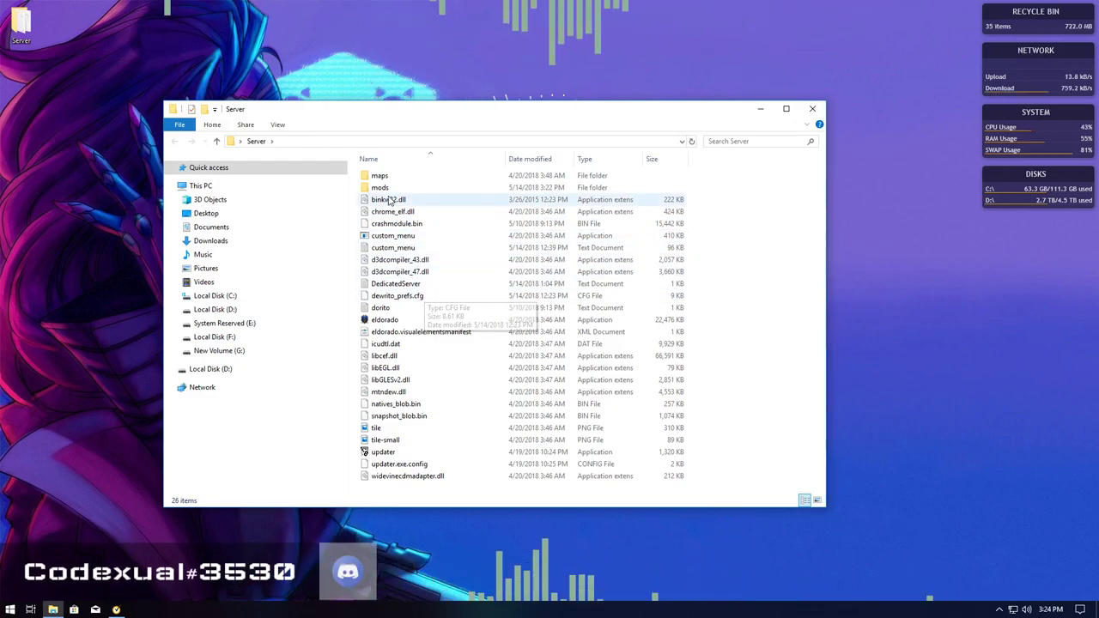
left_click(397, 296)
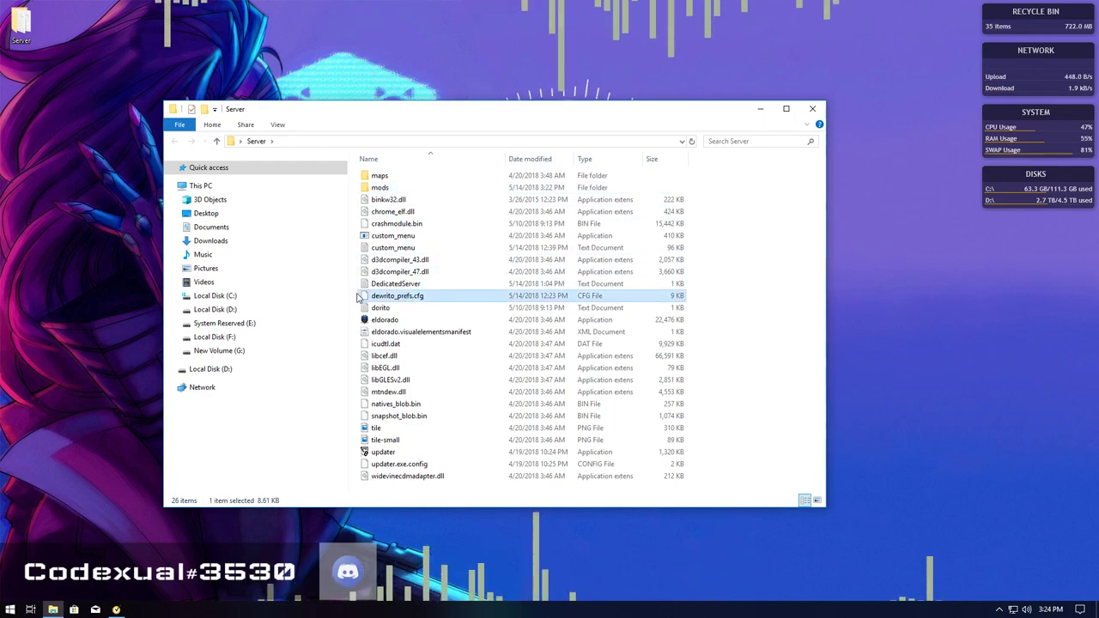
double_click(380, 189)
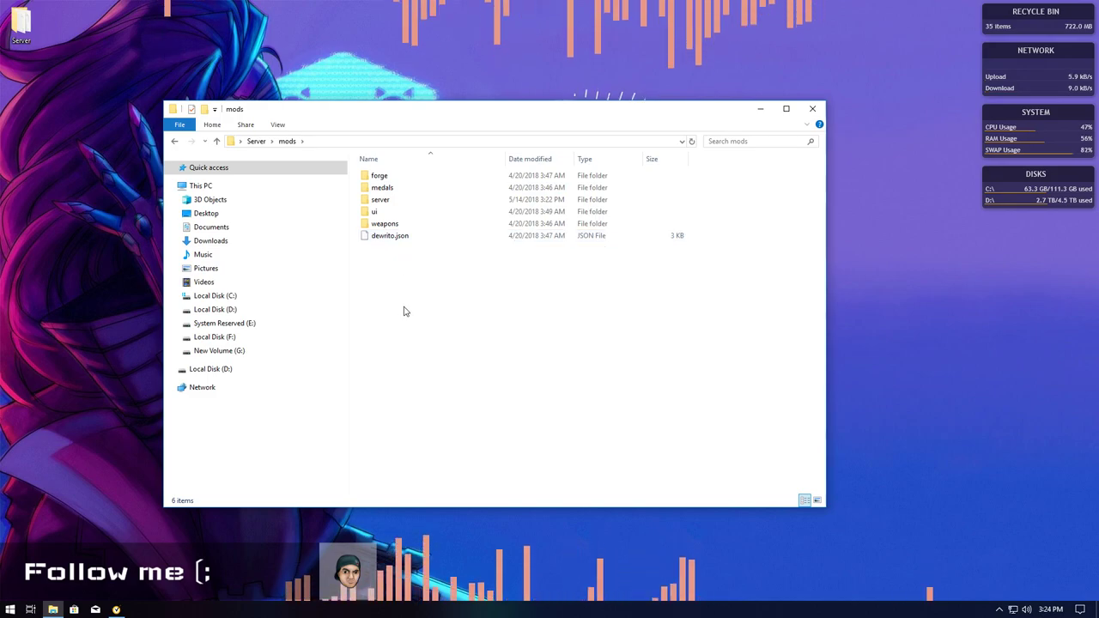
left_click(389, 204)
double_click(389, 204)
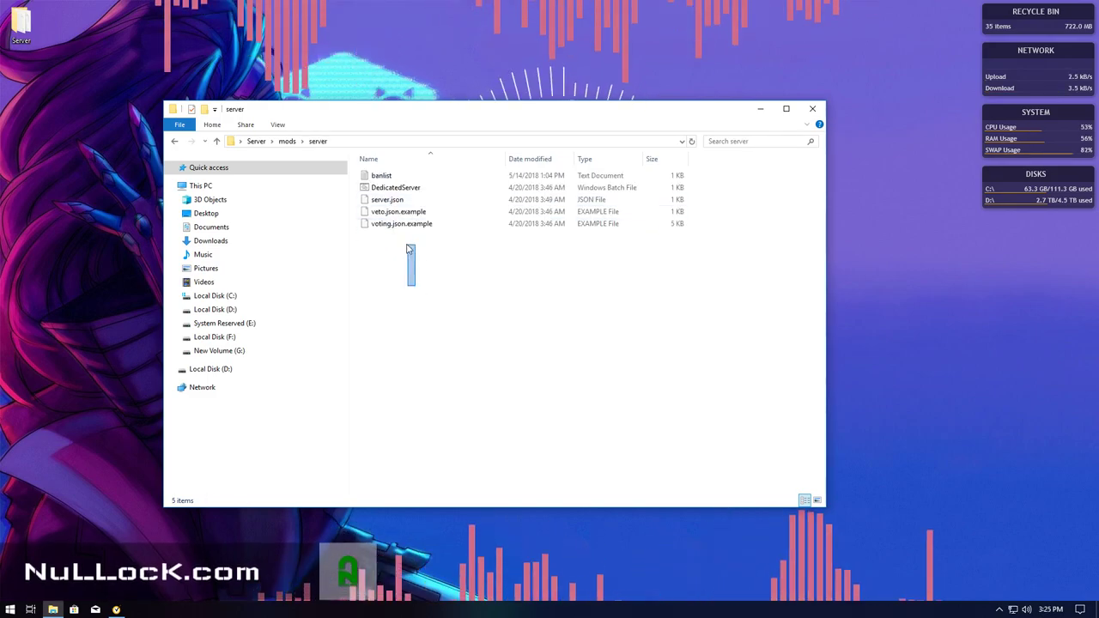
Compress veto.json.example and voting.json.example together into a server.rar archive in the same folder
left_click_drag(414, 286, 390, 215)
right_click(390, 214)
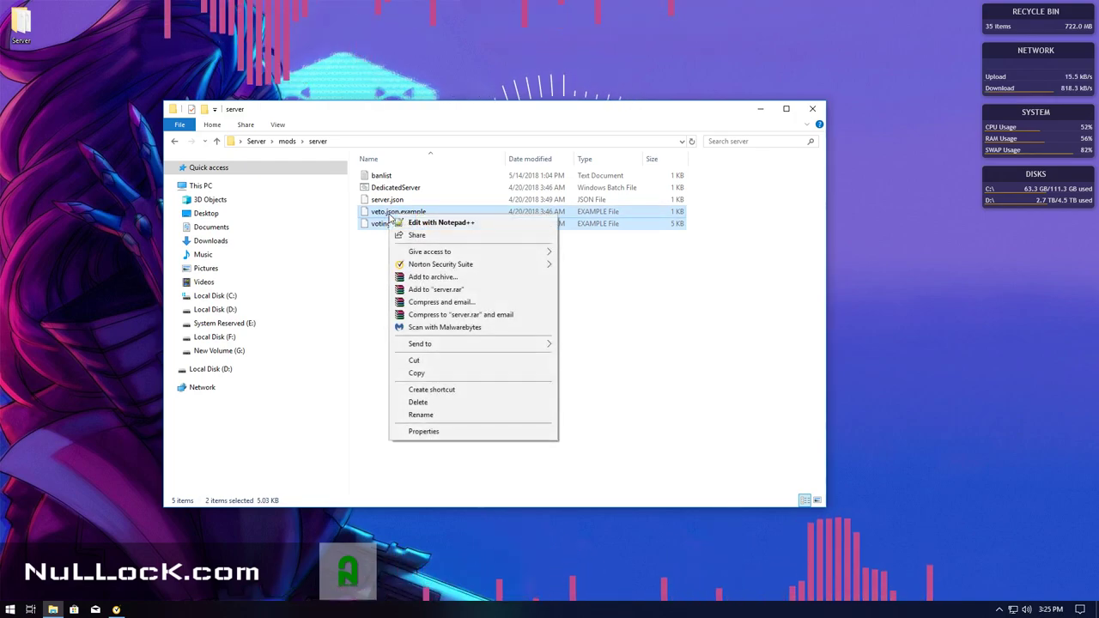
left_click(420, 290)
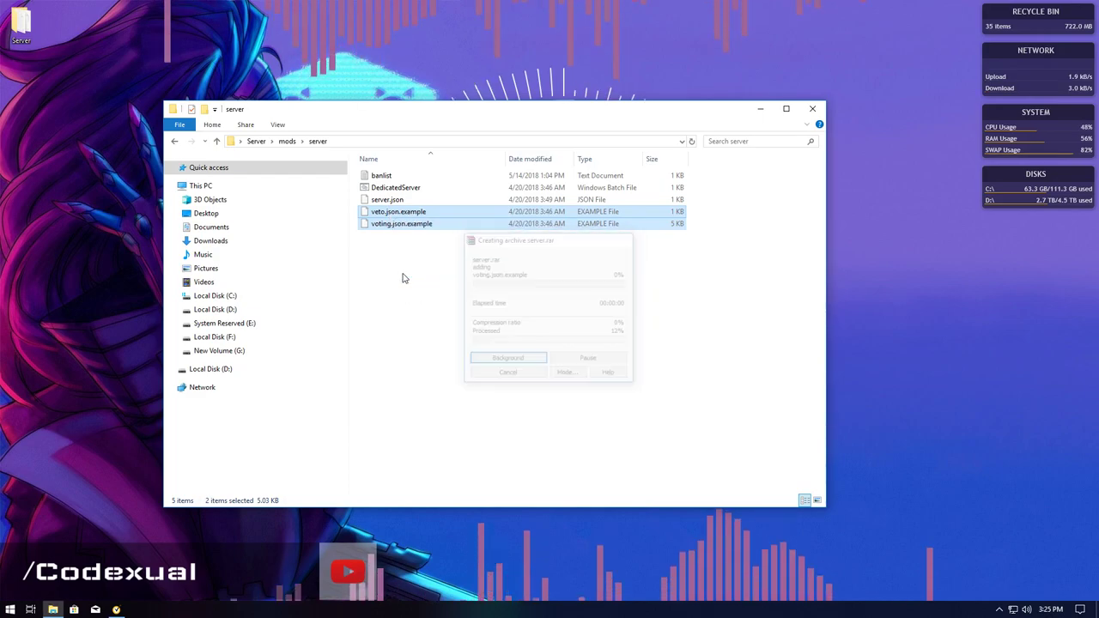
Rename the new server archive to "Voting back up"
left_click(381, 212)
right_click(374, 215)
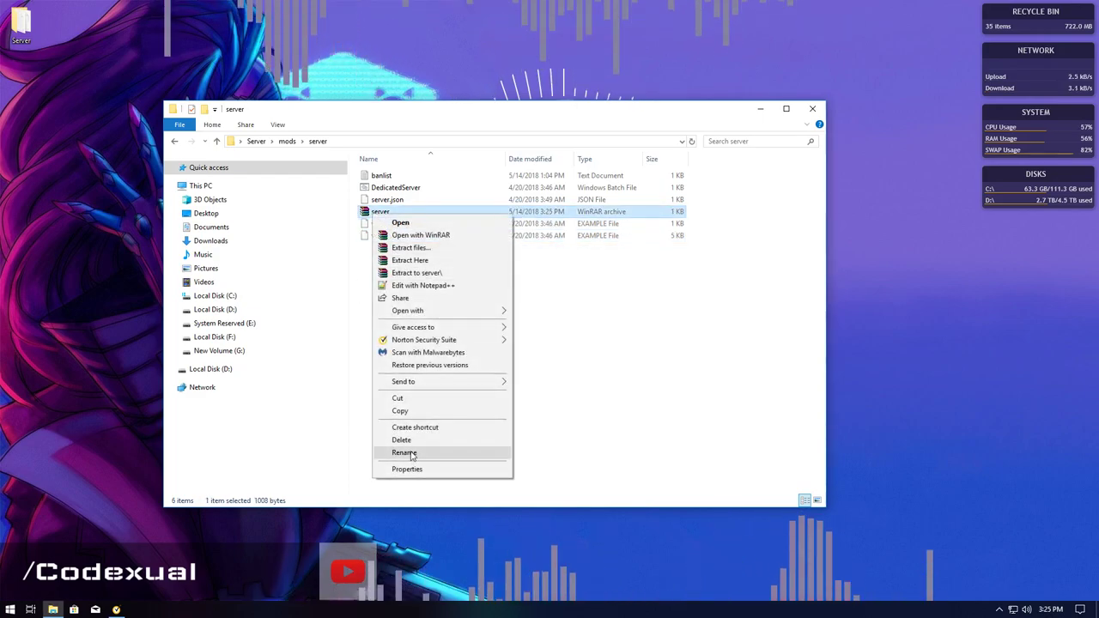
left_click(403, 453)
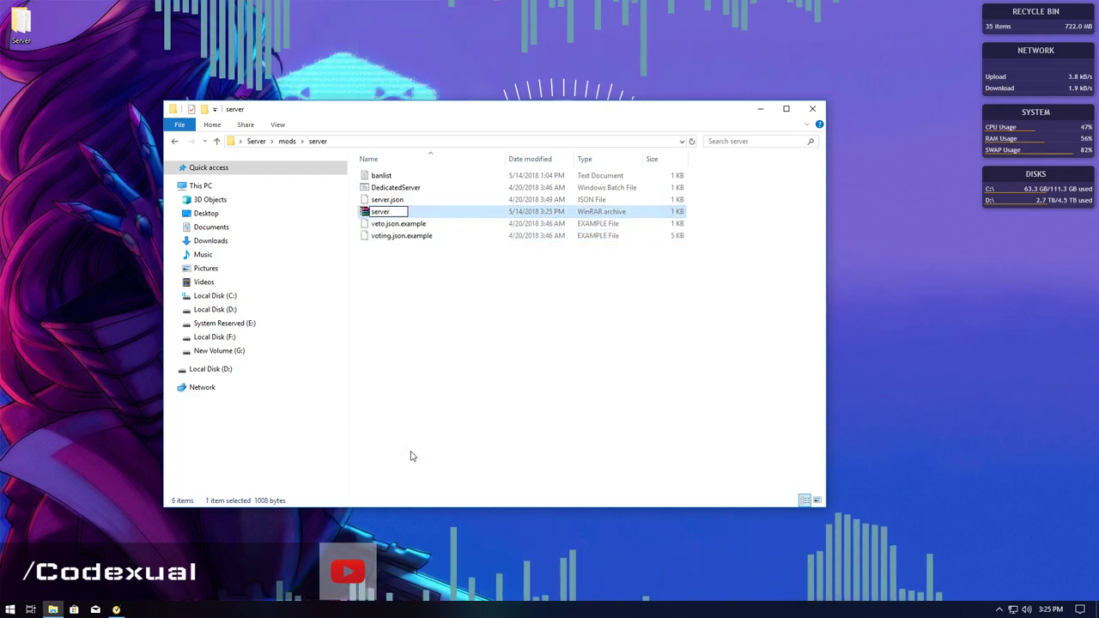
key("BackSpace")
key("BackSpace")
key("BackSpace")
key("BackSpace")
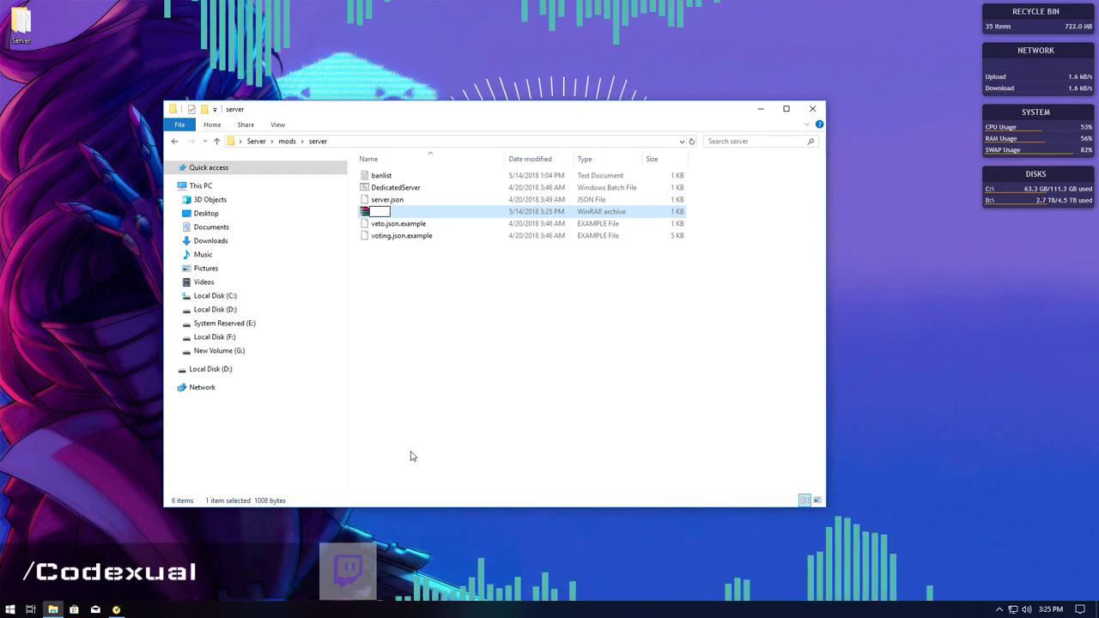
type("Voting back up")
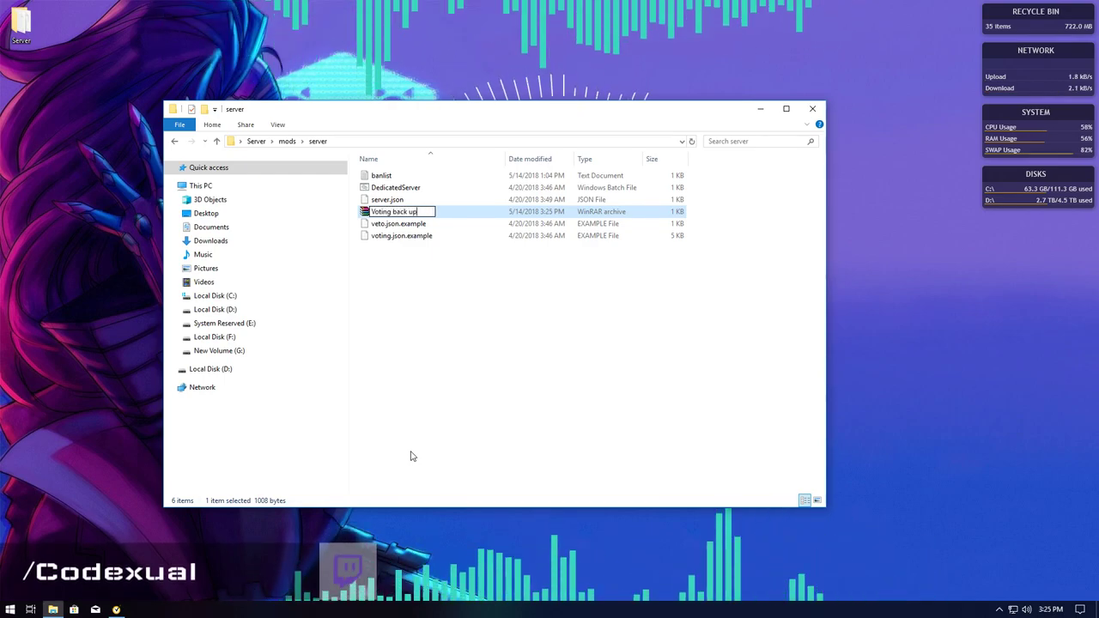
key("Return")
left_click(409, 355)
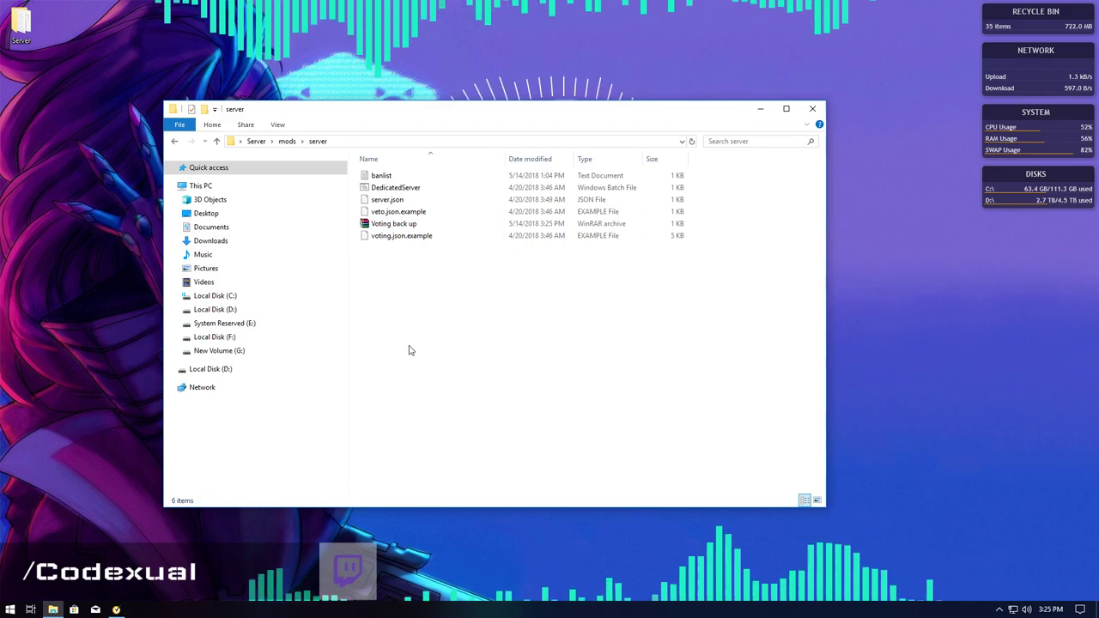
left_click(380, 235)
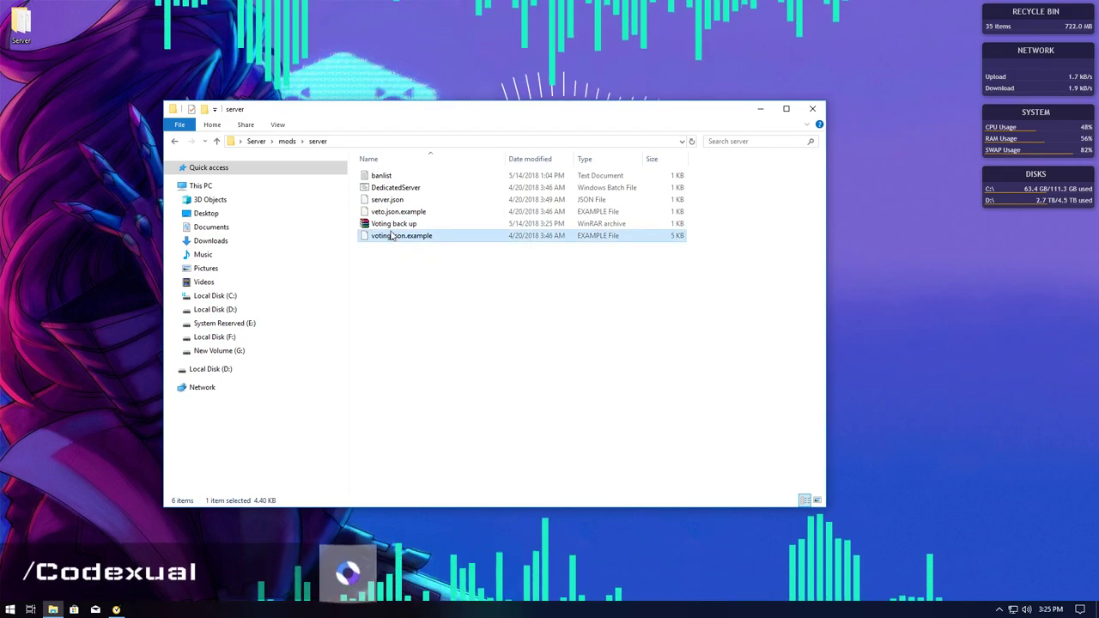
left_click(388, 213)
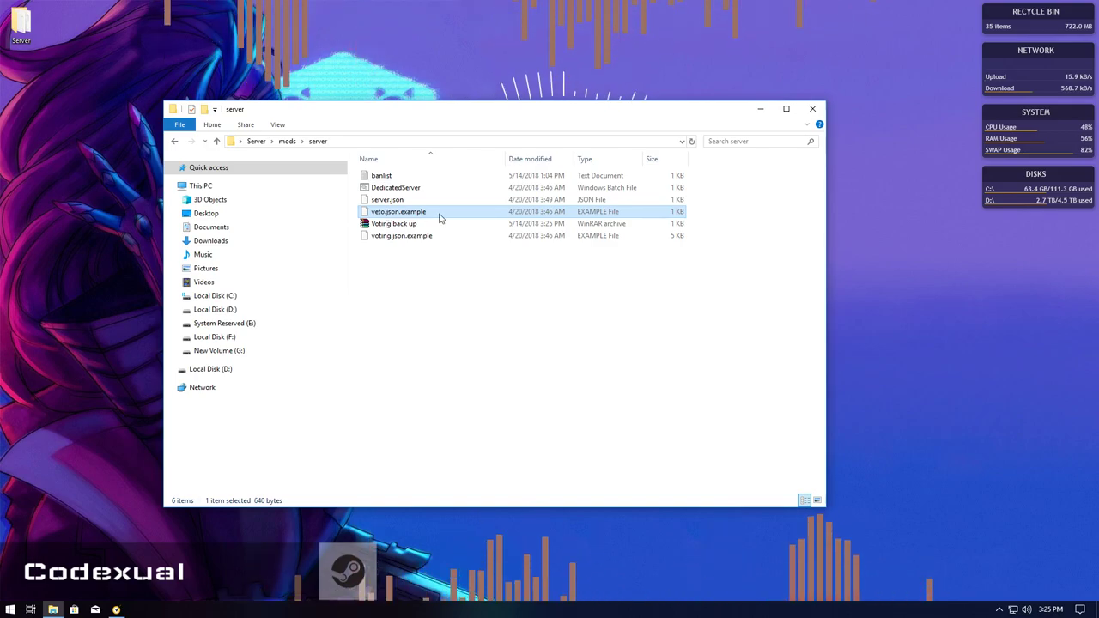
left_click(418, 327)
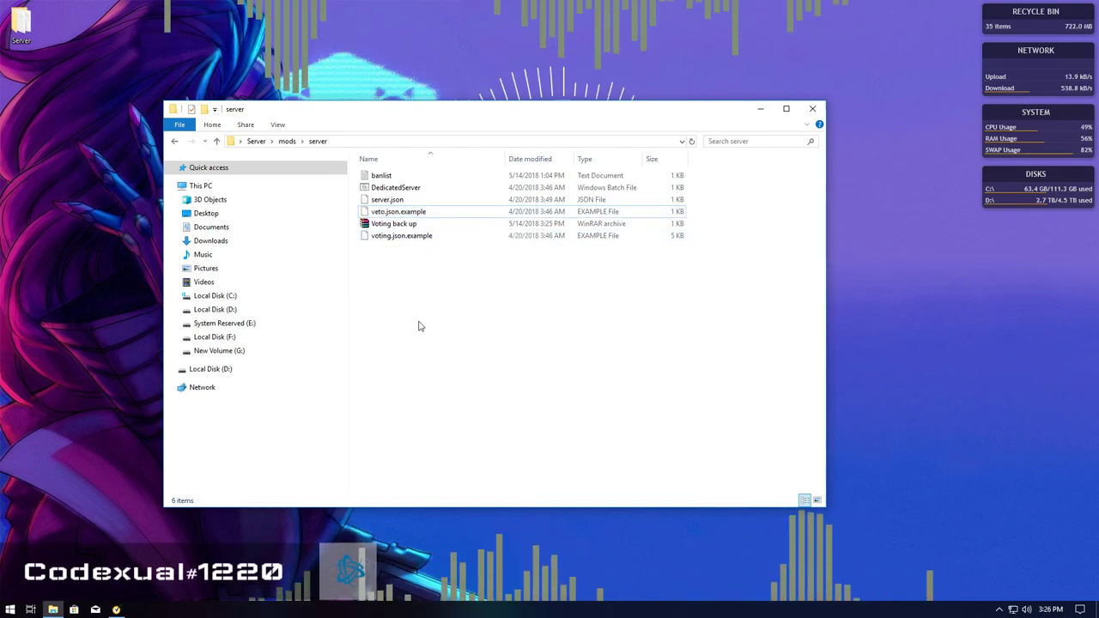
left_click(392, 237)
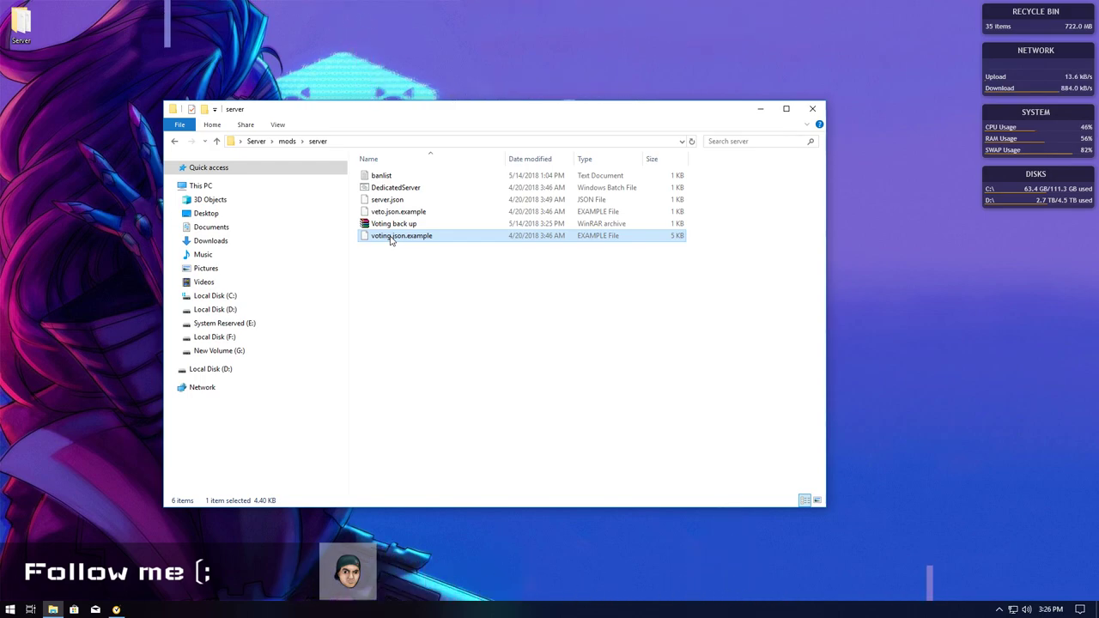
left_click_drag(532, 284, 384, 239)
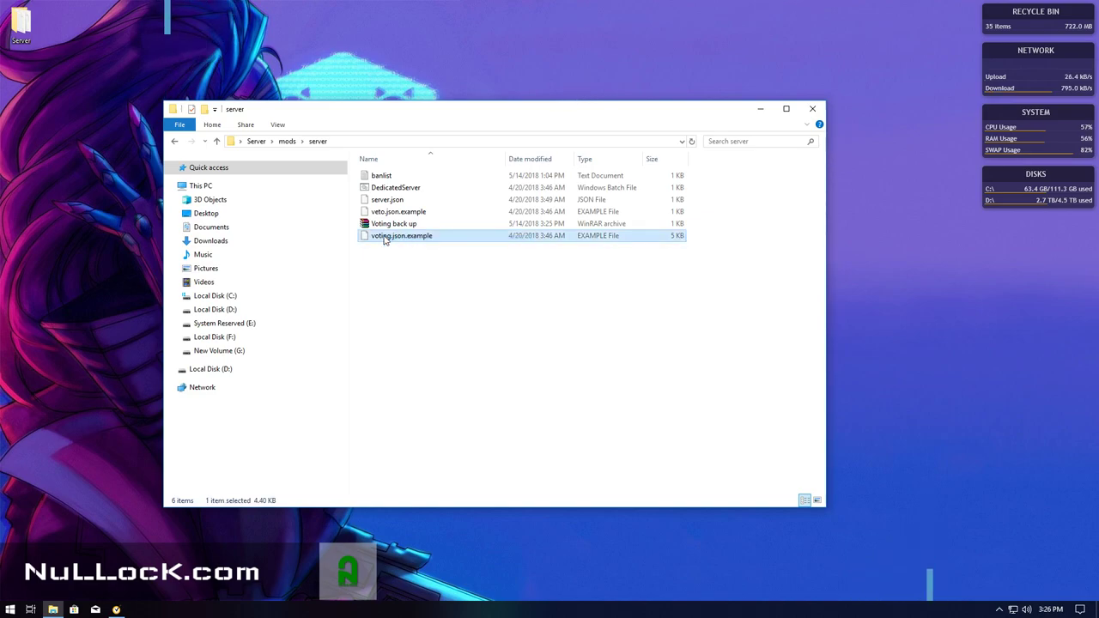
left_click_drag(381, 282, 444, 240)
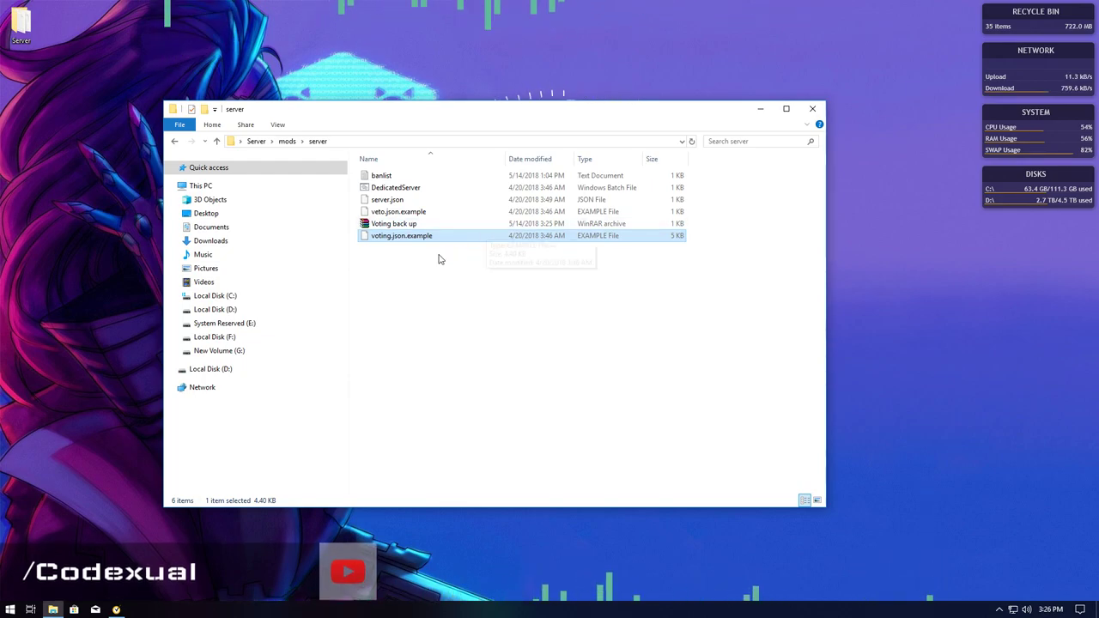
left_click(405, 215)
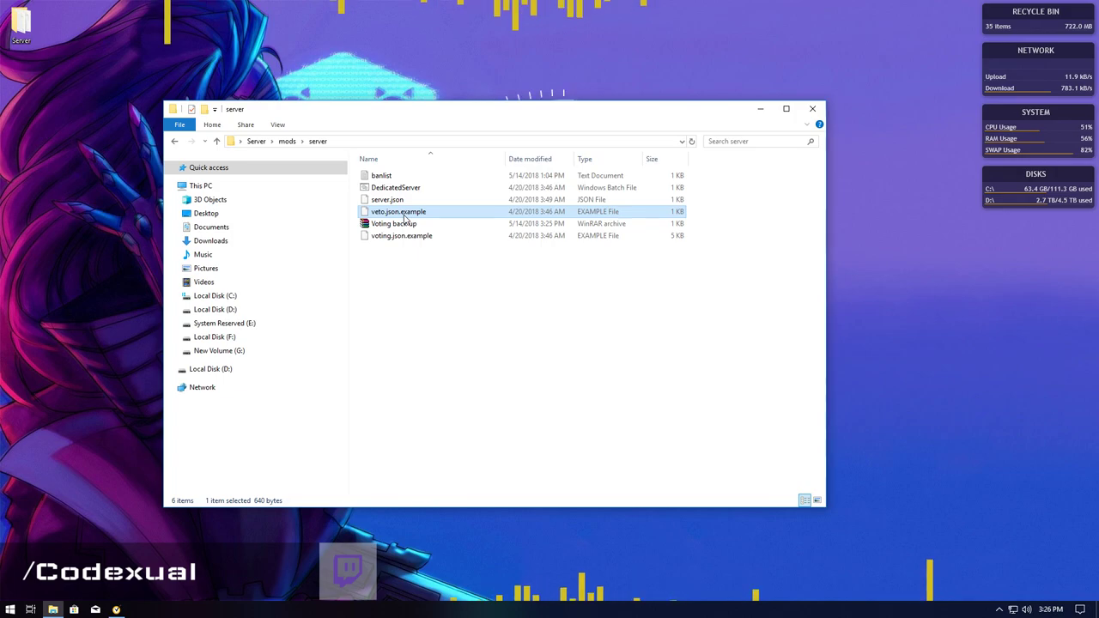
left_click(397, 275)
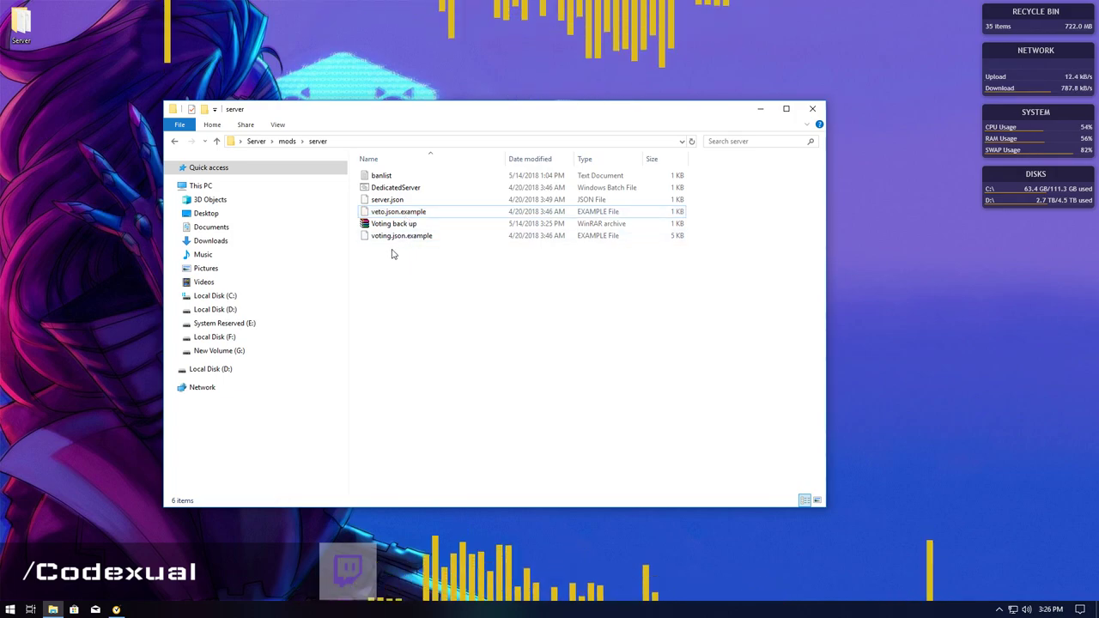
left_click(389, 236)
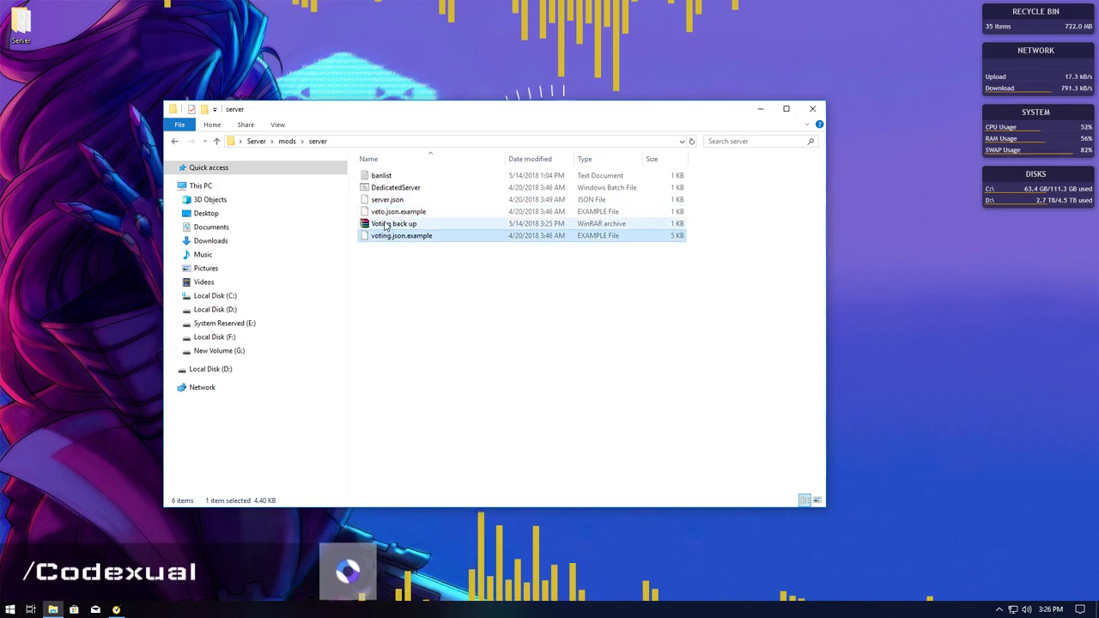
left_click(387, 215)
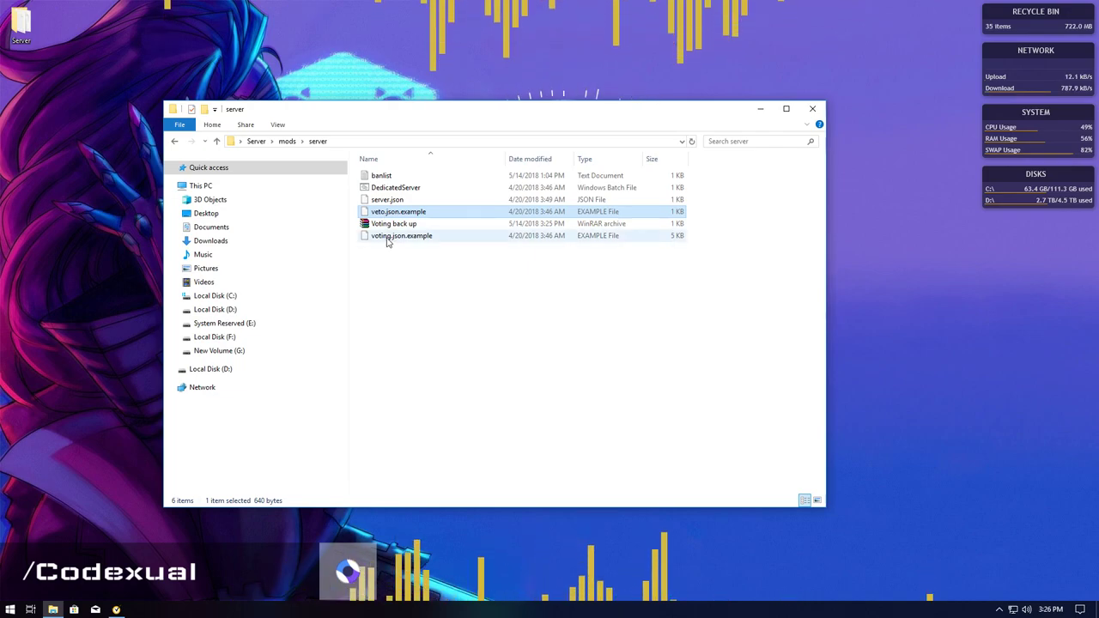
left_click(385, 238)
left_click_drag(450, 280, 373, 241)
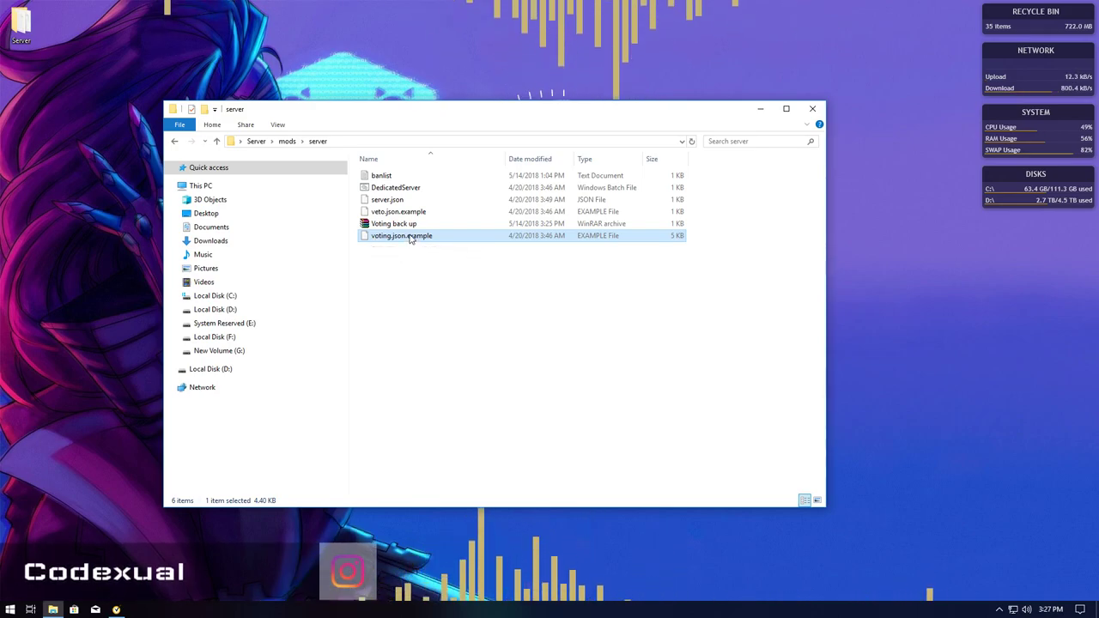
Delete the veto.json.example file from the mods/server folder
left_click(392, 215)
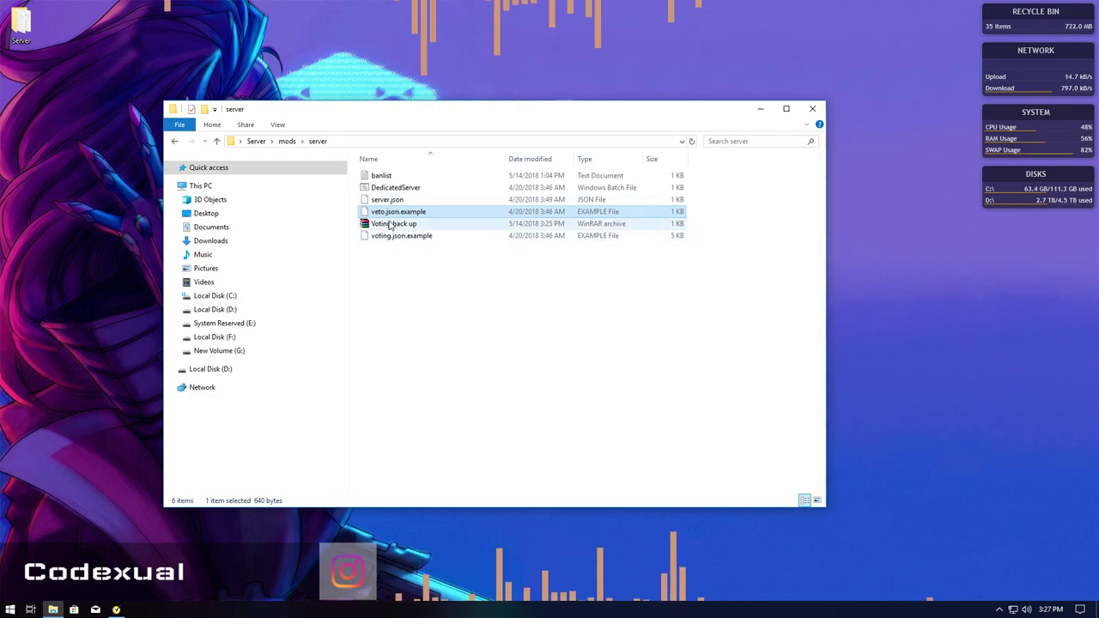
key("Delete")
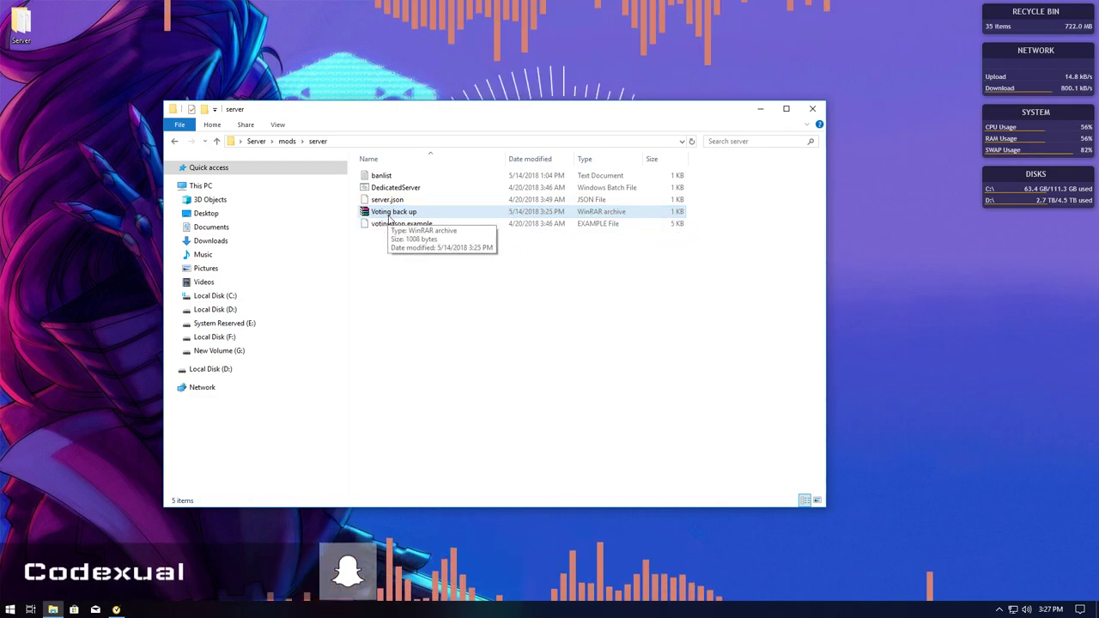
left_click(380, 214)
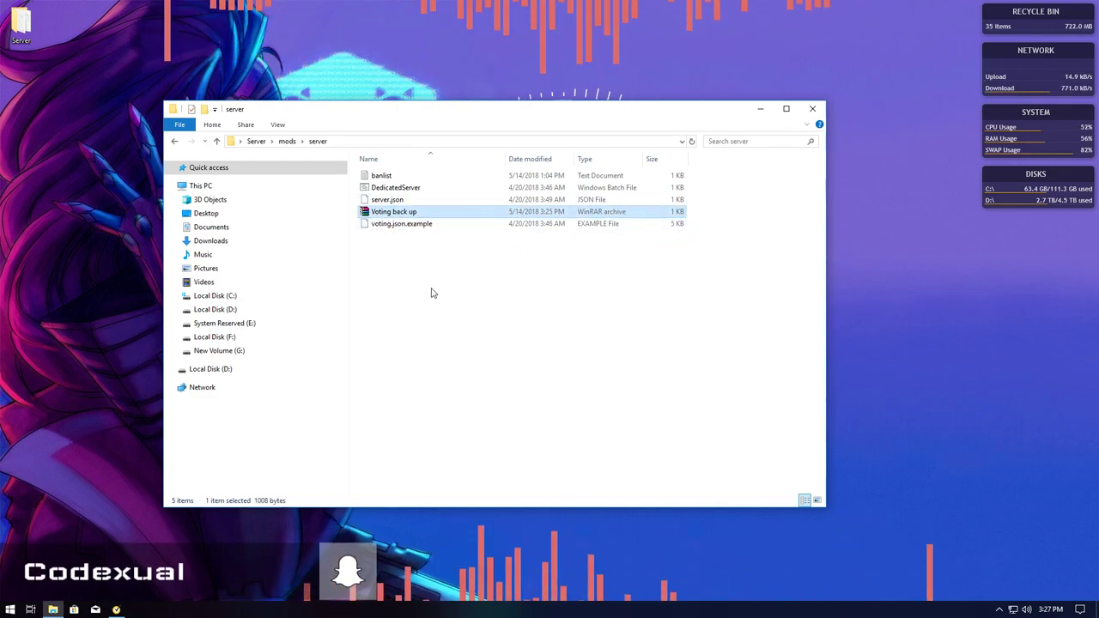
left_click(398, 237)
Rename voting.json.example to voting.json and accept the file extension change
left_click(376, 226)
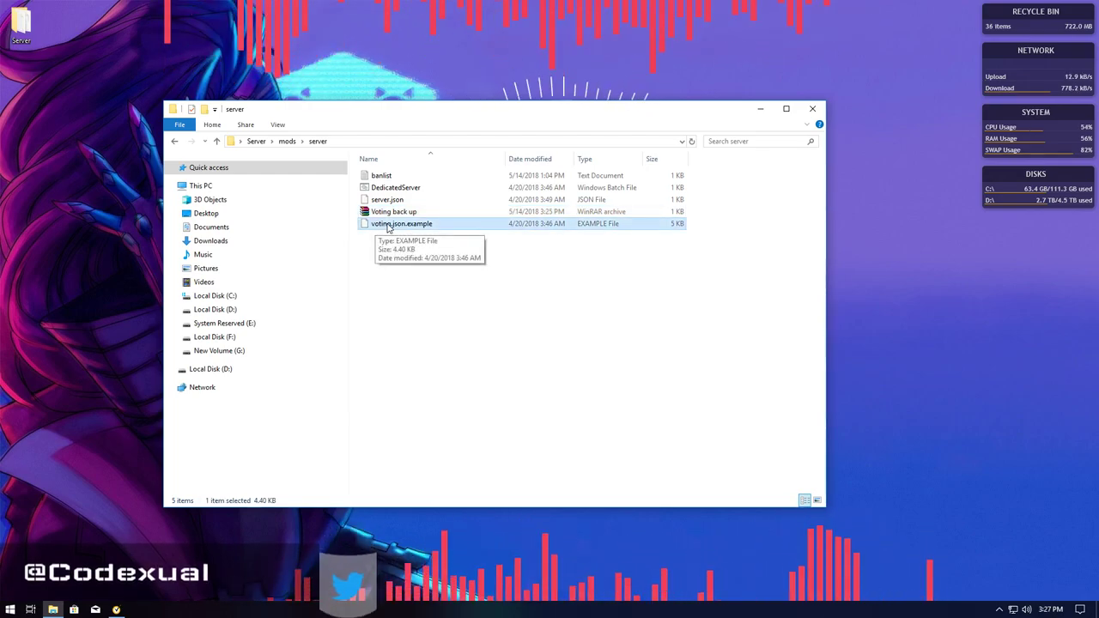
right_click(387, 225)
left_click(410, 454)
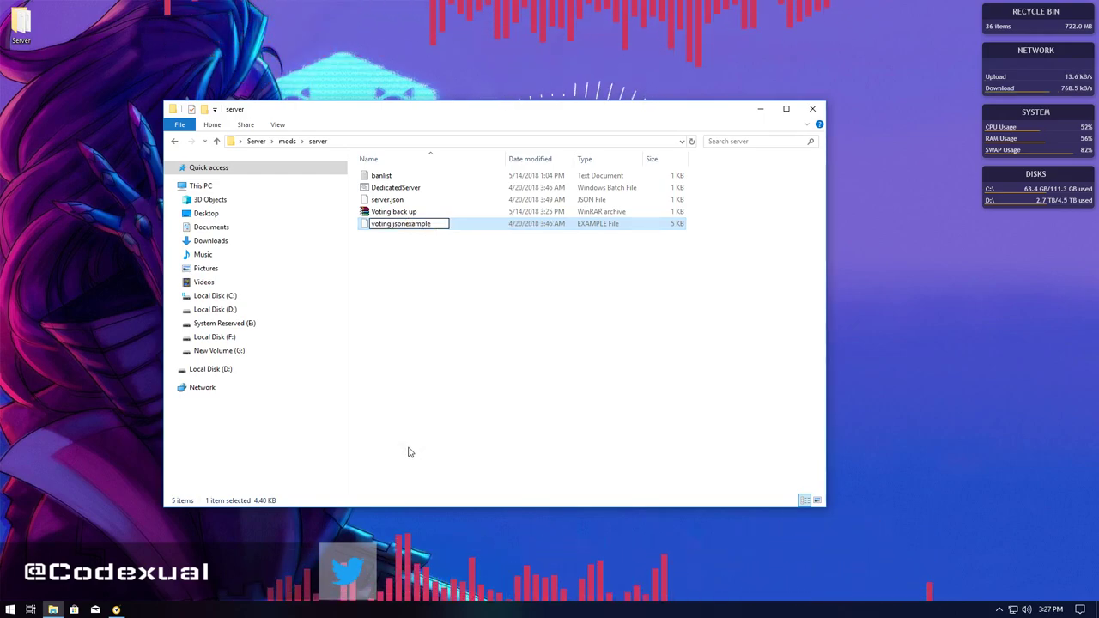
key("Delete")
key("Delete")
key("Delete")
key("Delete")
key("Delete")
key("Delete")
key("Delete")
key("Delete")
key("Return")
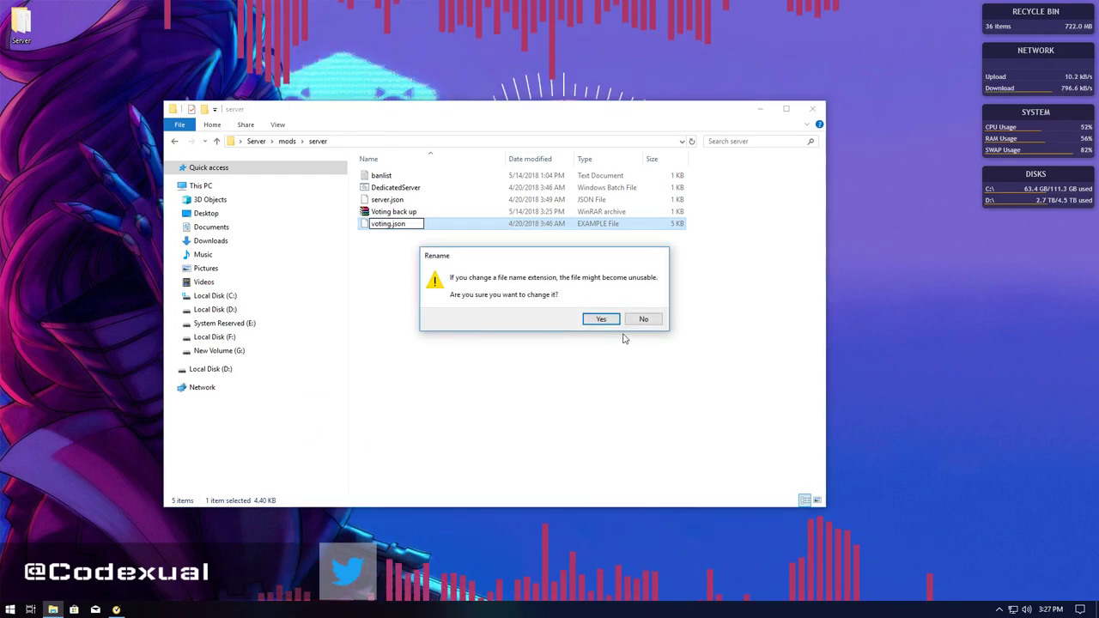
left_click(592, 316)
left_click_drag(391, 225, 410, 275)
left_click(409, 275)
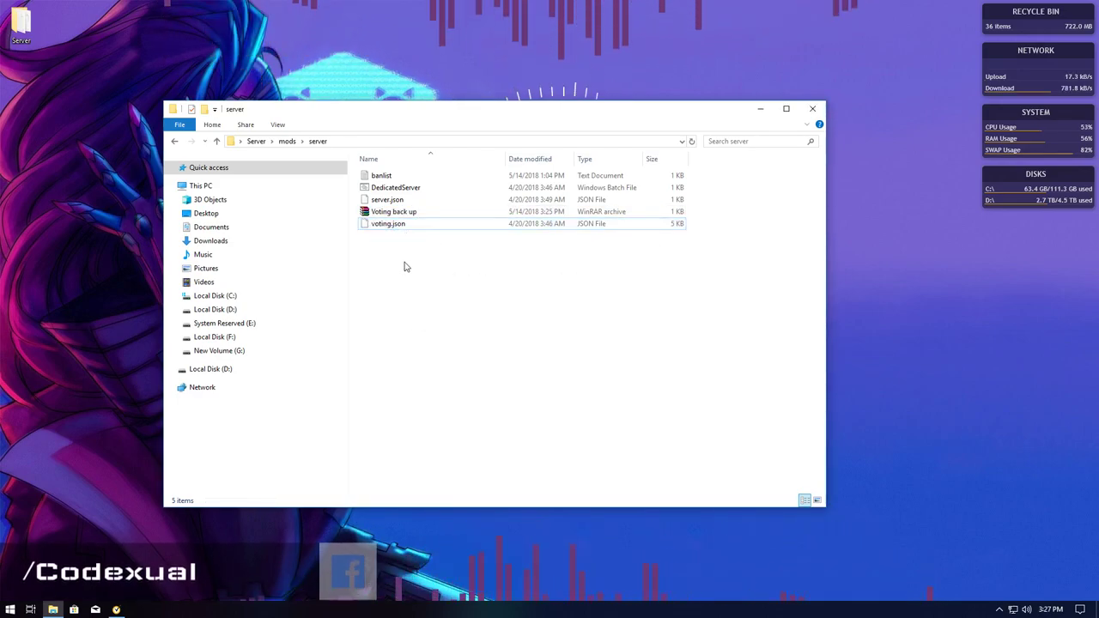
Return to the main Server folder and open dewrito_prefs.cfg in Notepad++
key("BackSpace")
key("BackSpace")
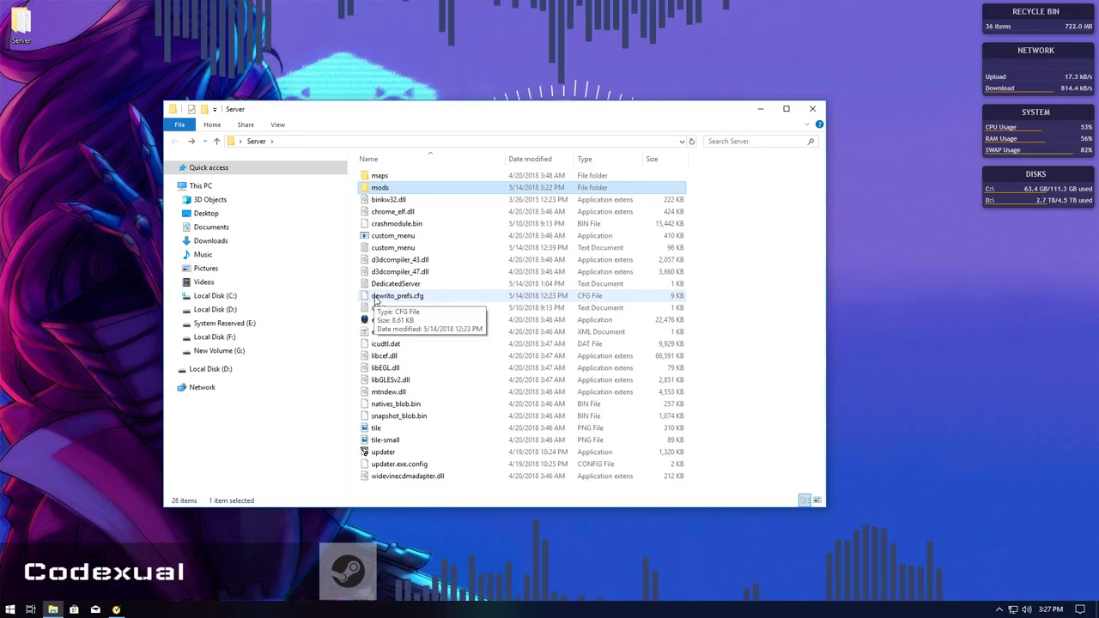
right_click(375, 299)
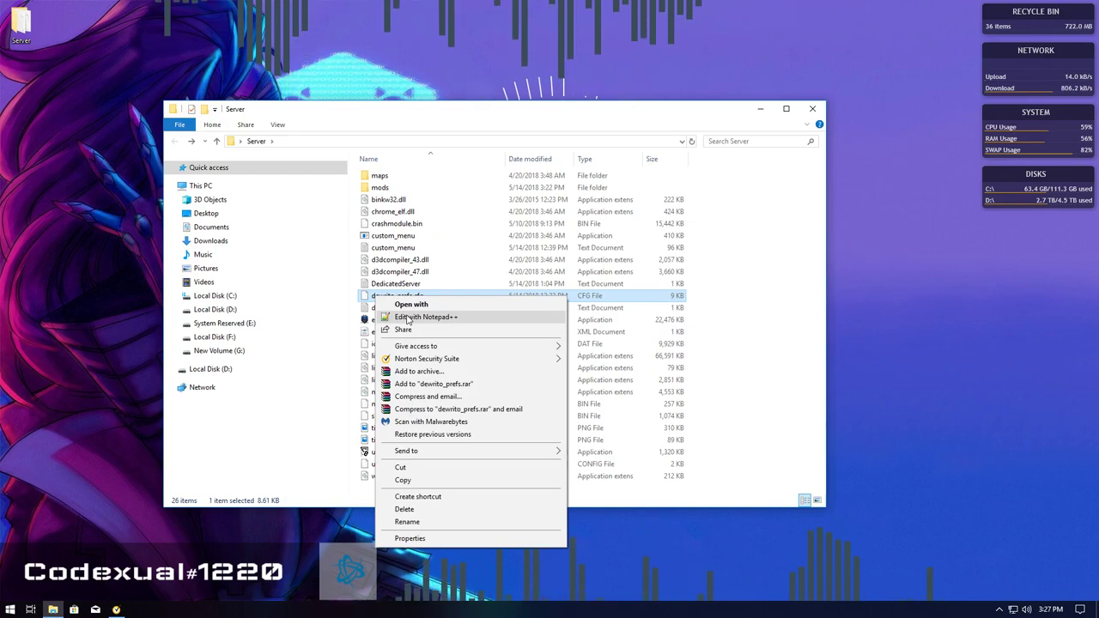
left_click(409, 318)
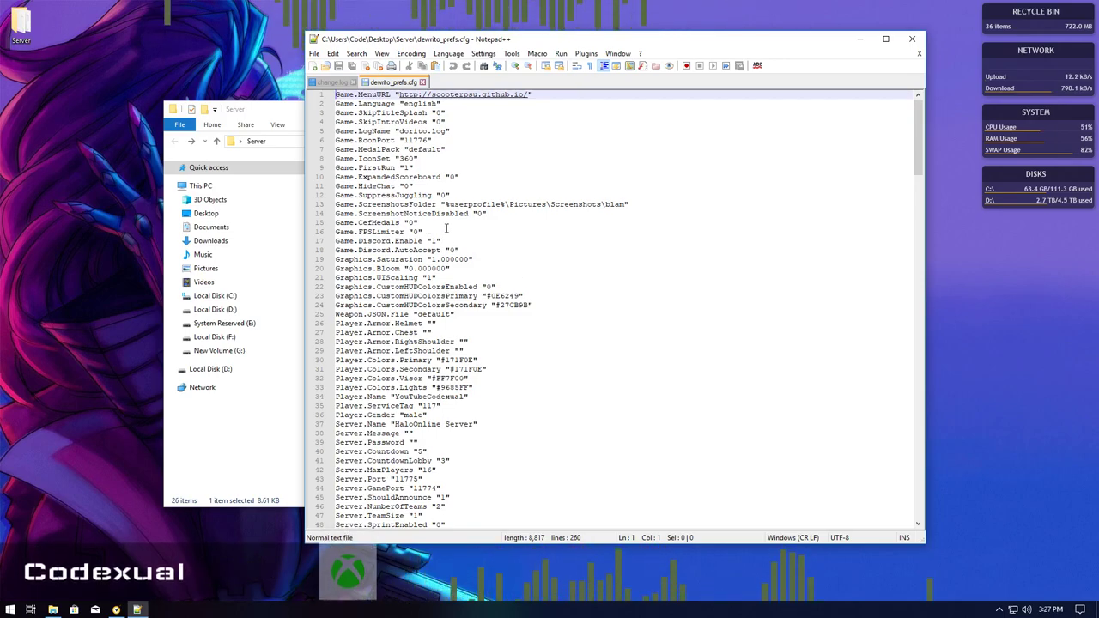
Search dewrito_prefs.cfg for "voting" and set Server.VotingEnabled to "1"
key("ctrl+f")
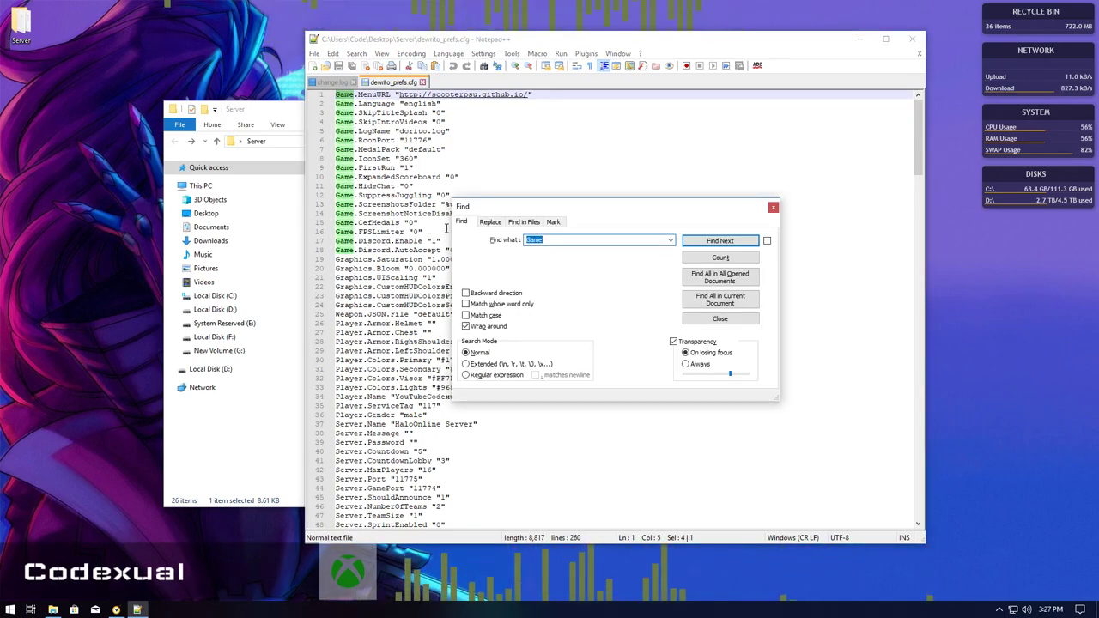
key("Return")
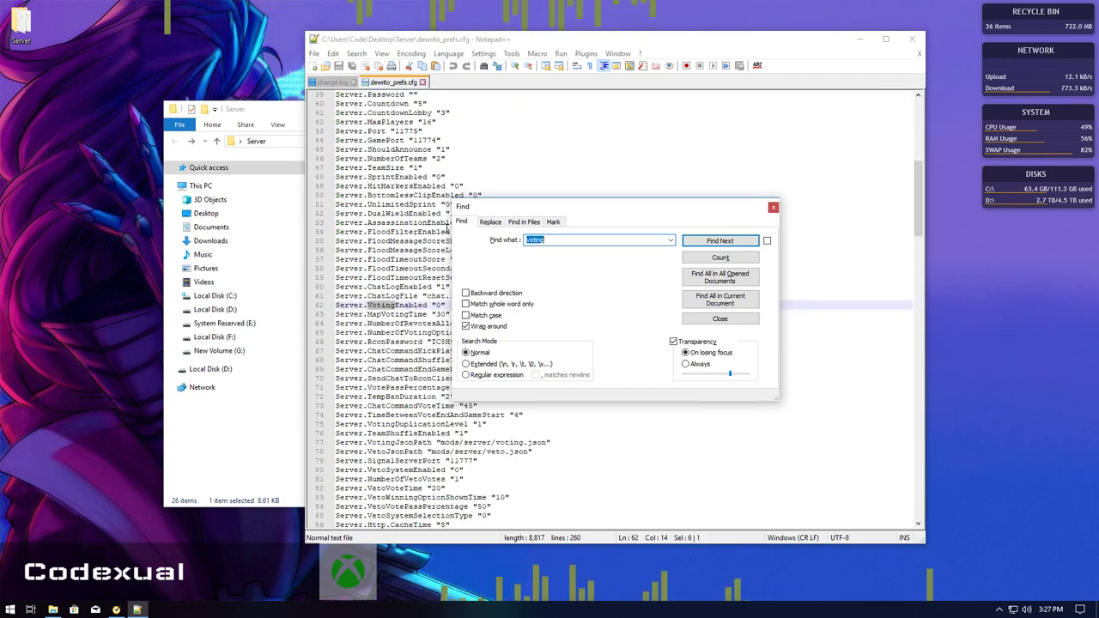
left_click_drag(505, 211, 705, 191)
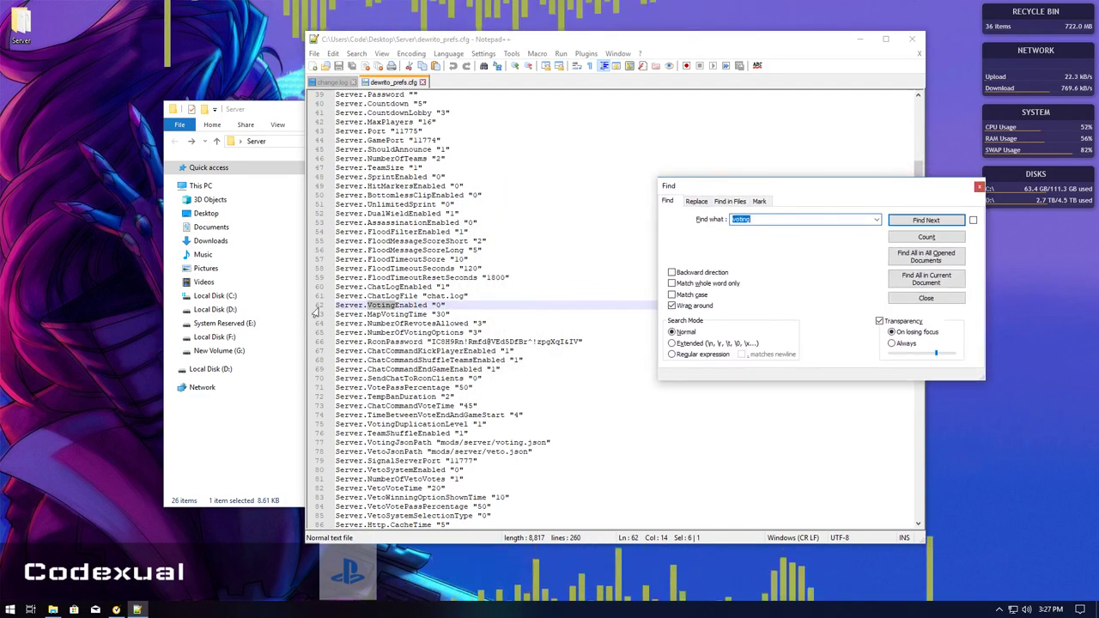
left_click_drag(335, 305, 437, 305)
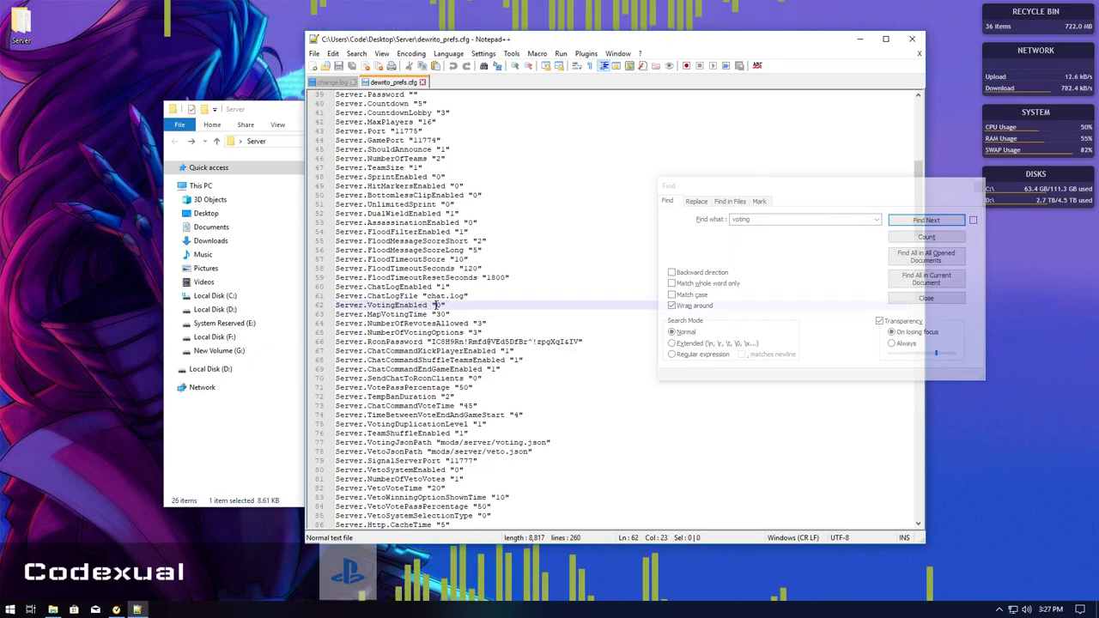
left_click(436, 305)
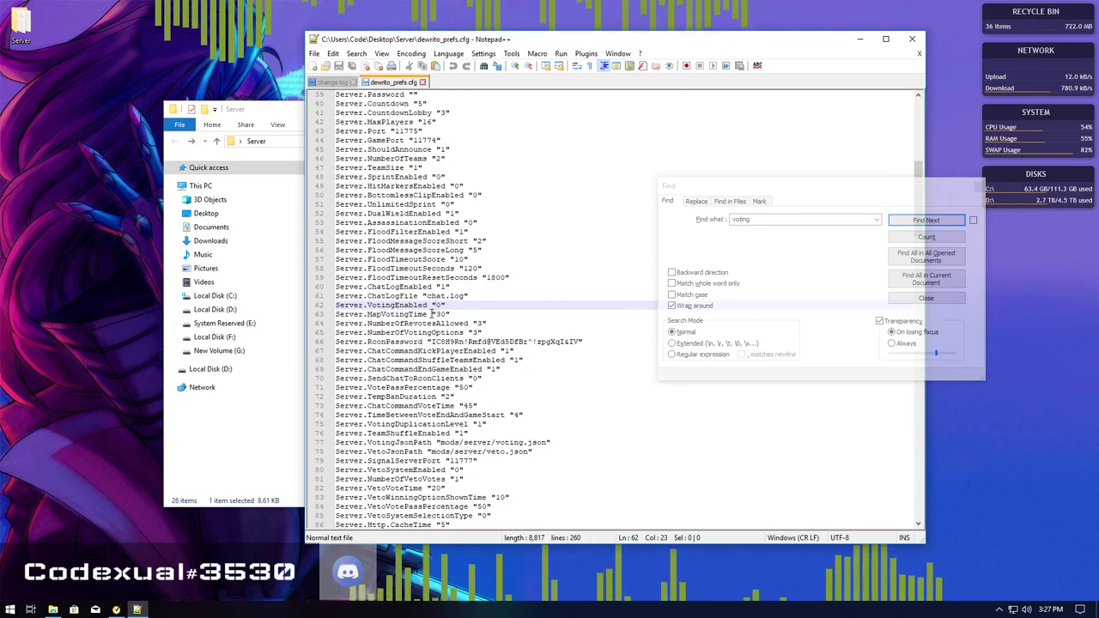
key("Delete")
type("1")
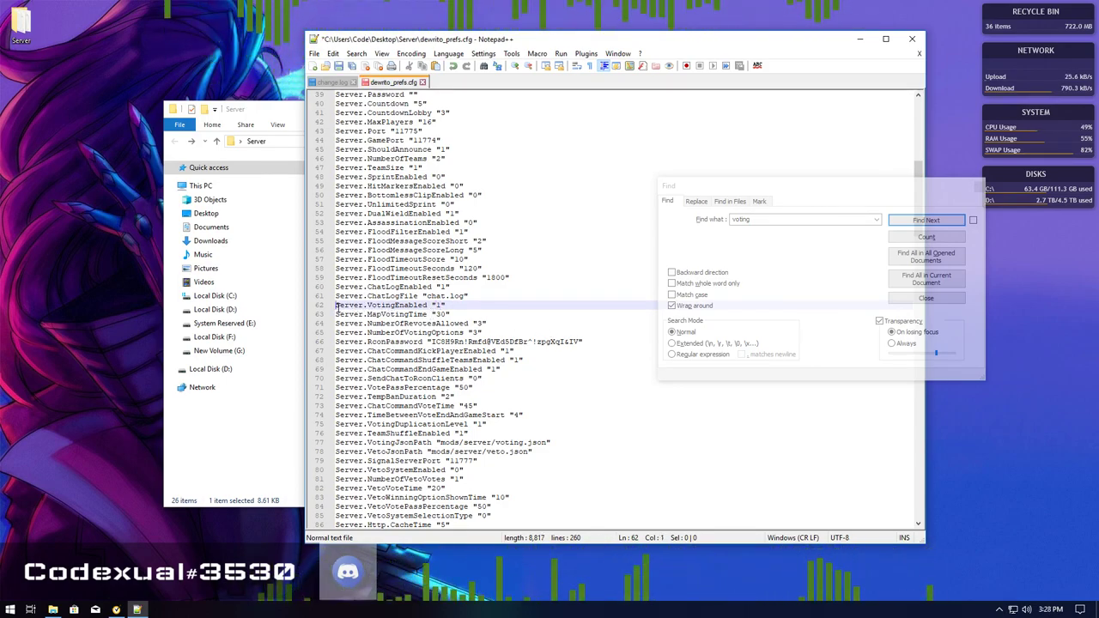
left_click_drag(335, 307, 442, 306)
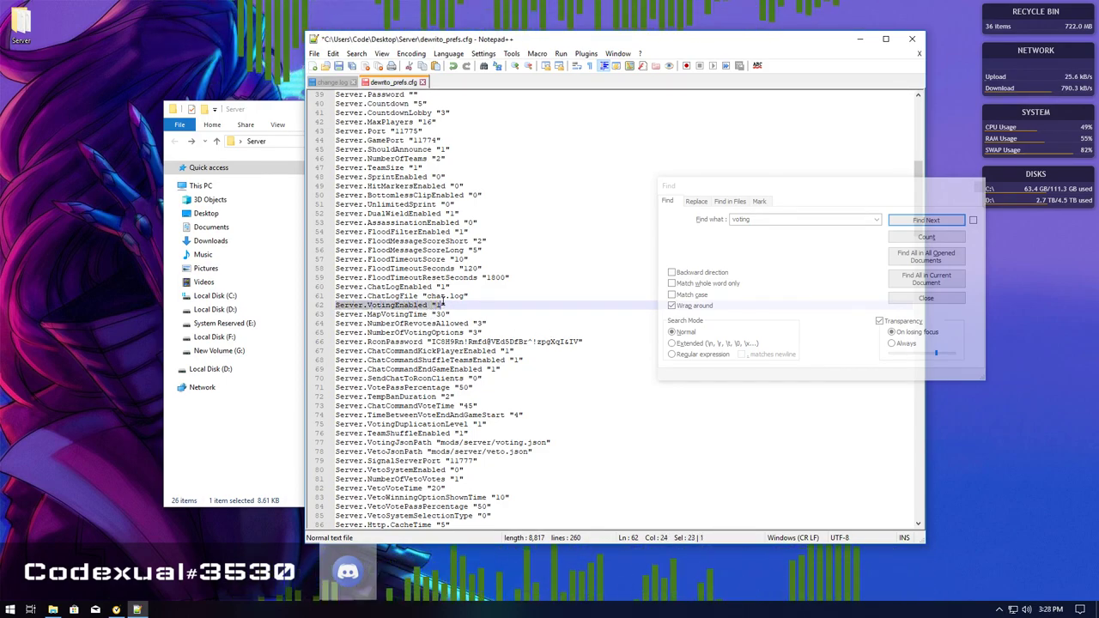
Search the file for "veto" and check the value of Server.VetoSystemEnabled
left_click(757, 221)
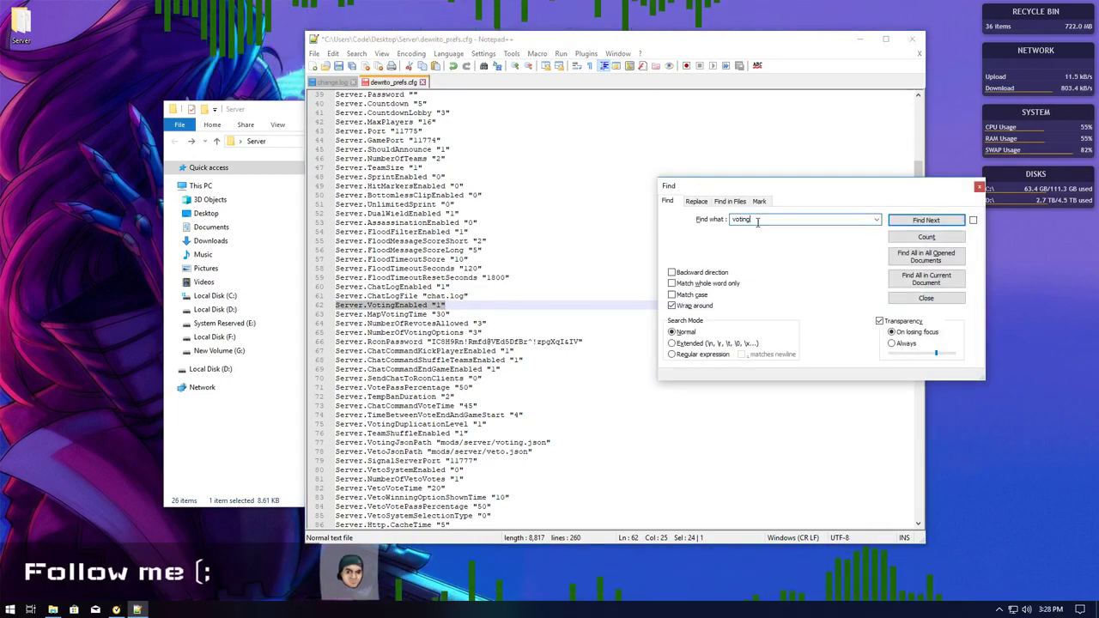
type("veto")
key("Return")
key("BackSpace")
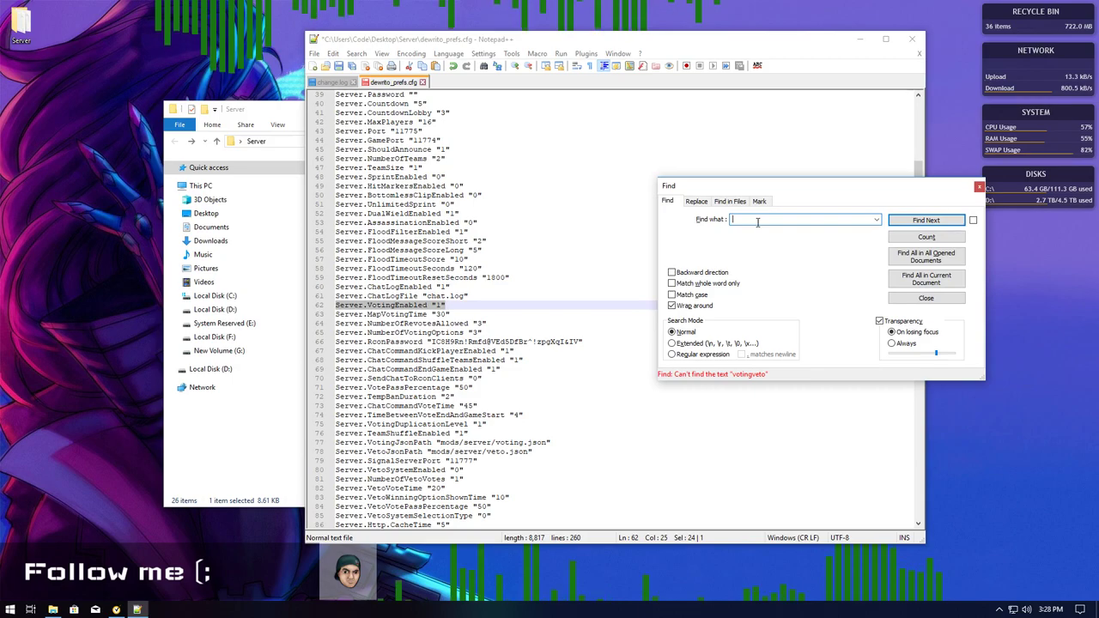
type("veto")
key("Return")
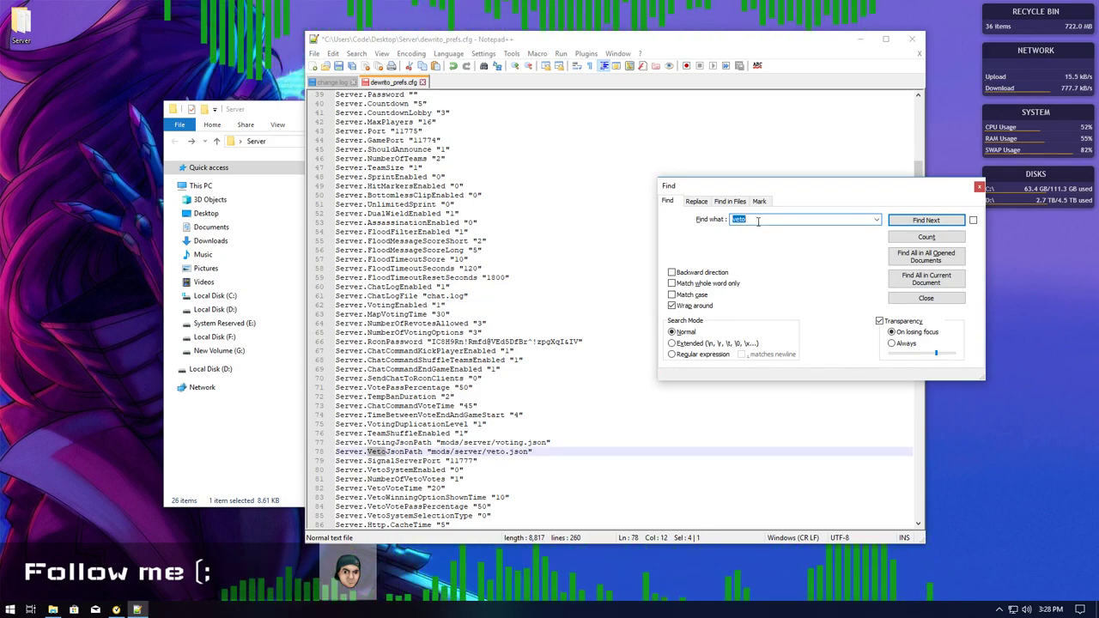
left_click_drag(340, 470, 456, 470)
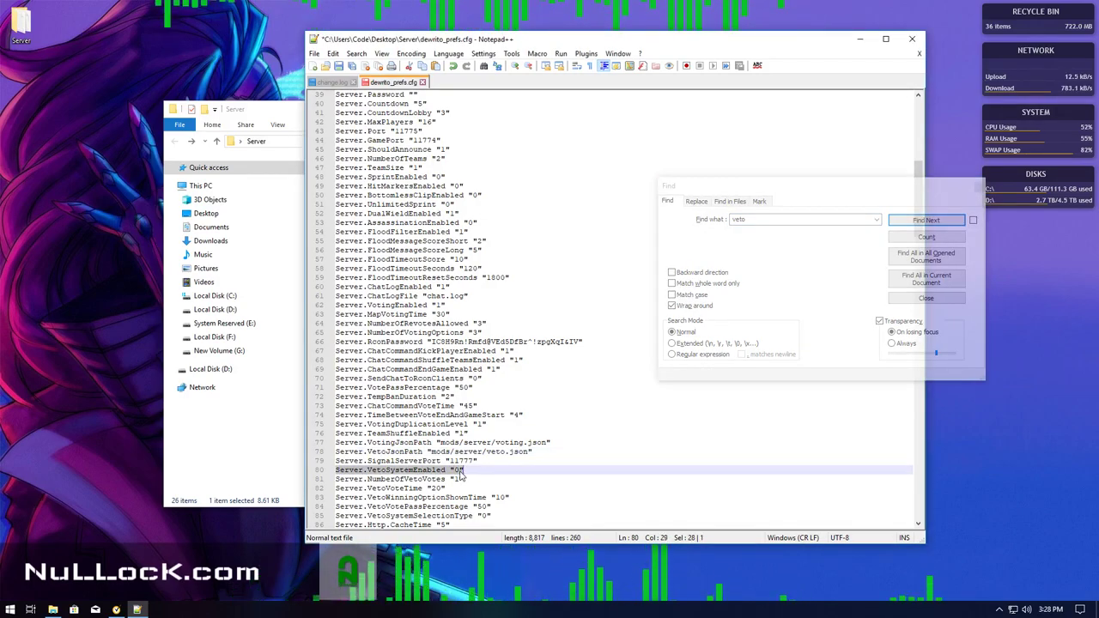
left_click(461, 471)
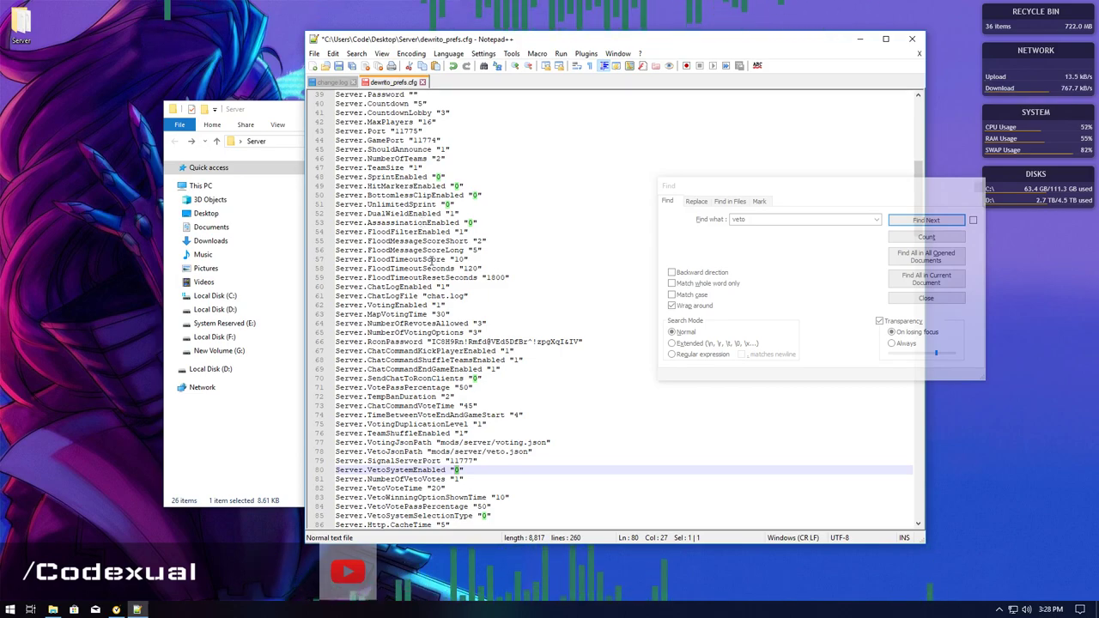
Save dewrito_prefs.cfg, and close it and change.log
left_click(476, 442)
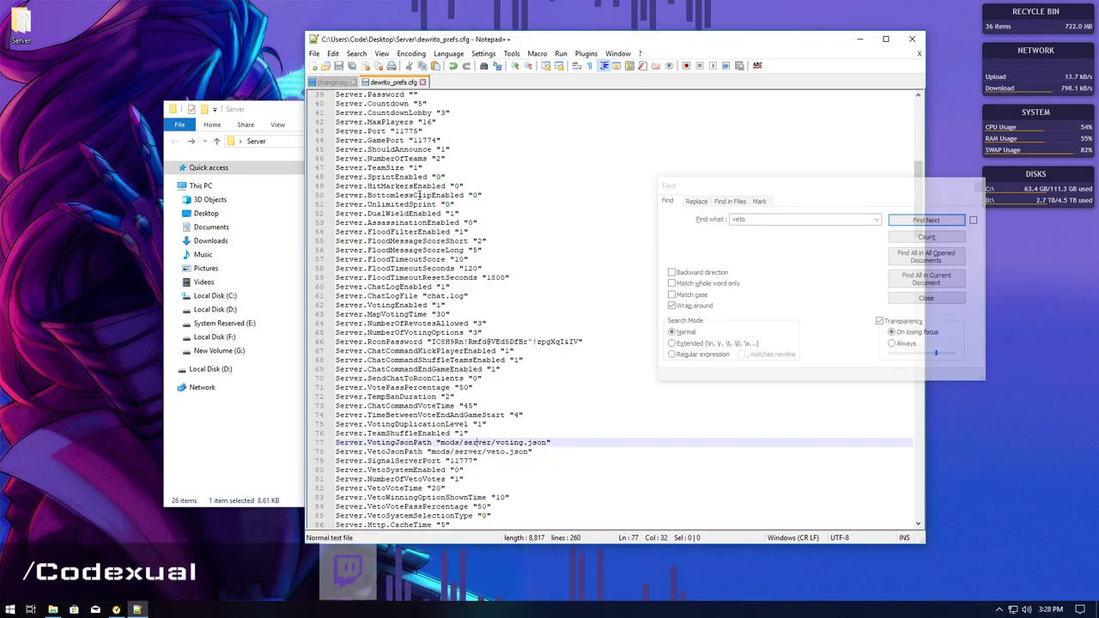
left_click_drag(460, 40, 440, 40)
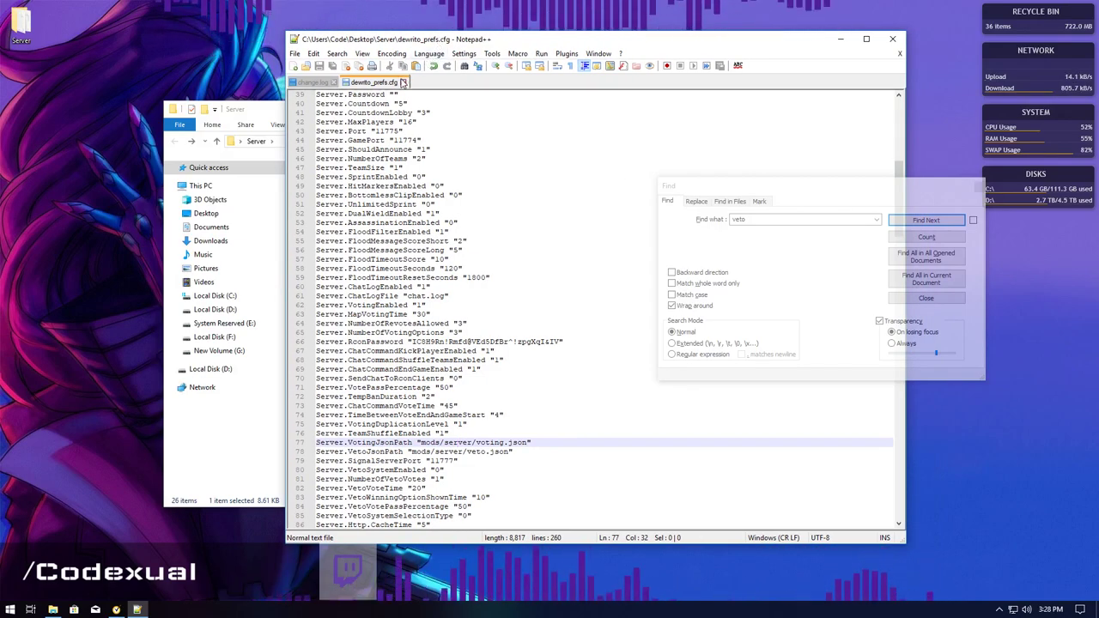
left_click(403, 82)
left_click(333, 82)
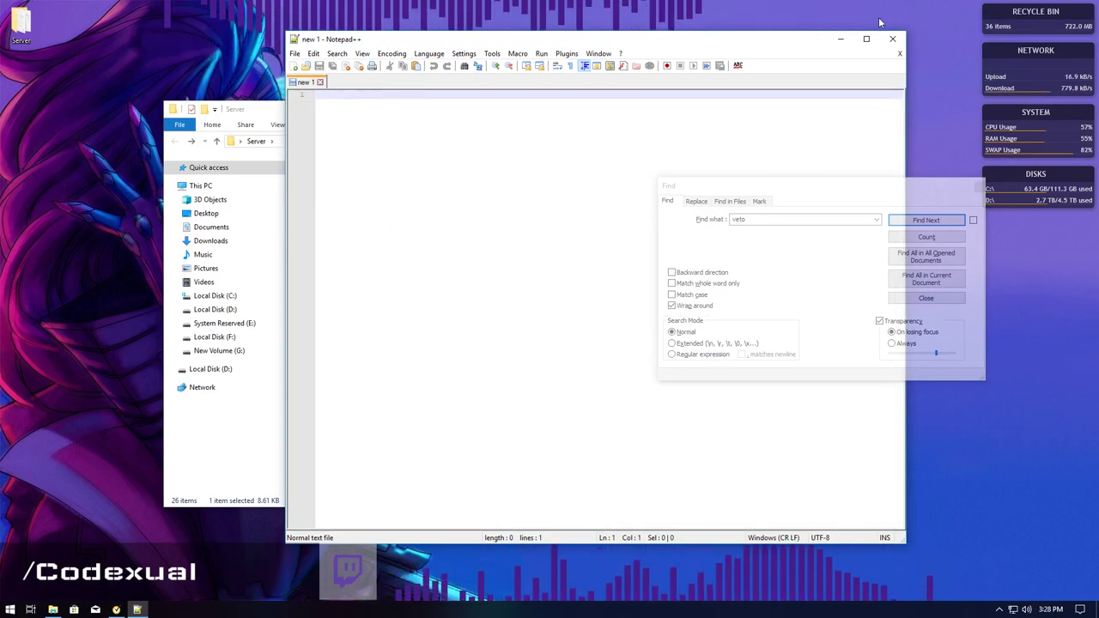
Go back to the Server folder in File Explorer and create a folder named "maps" inside mods
left_click(270, 114)
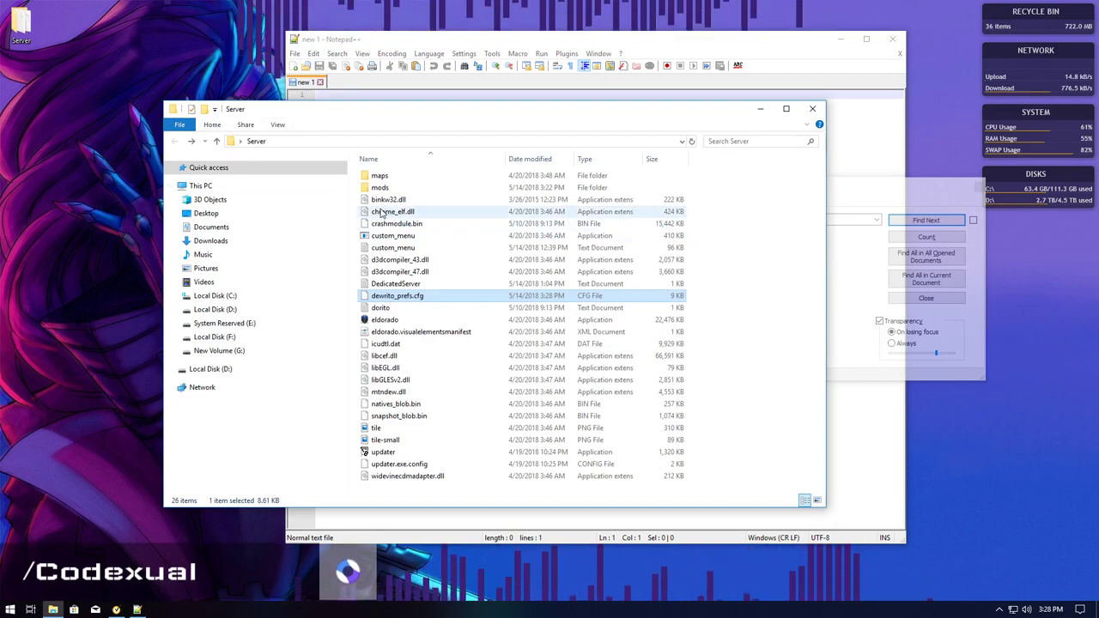
mouse_move(384, 195)
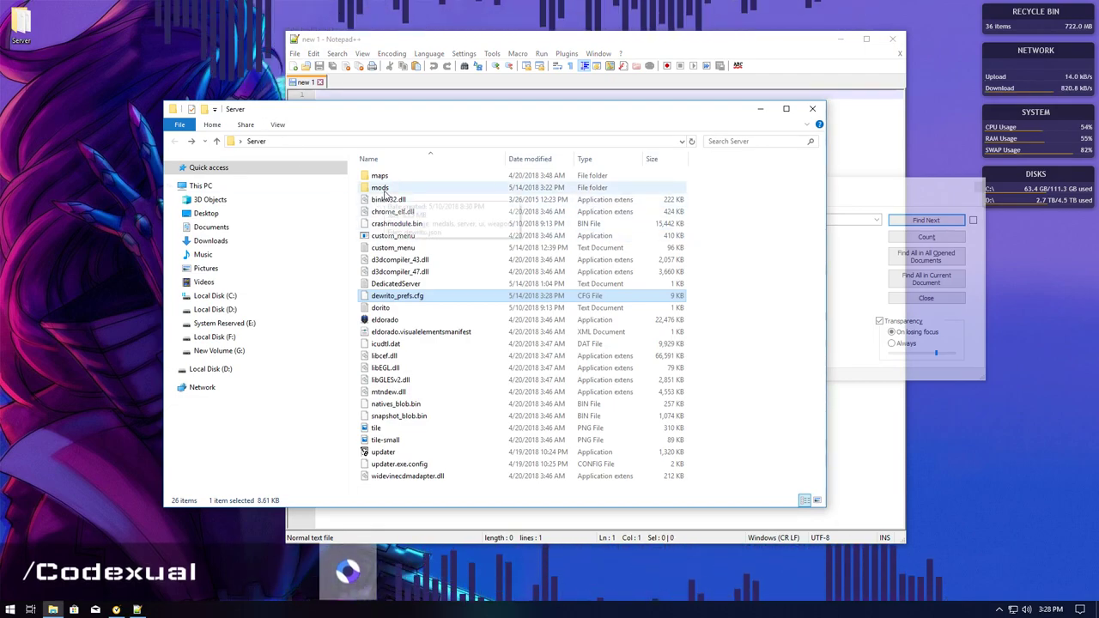
double_click(383, 191)
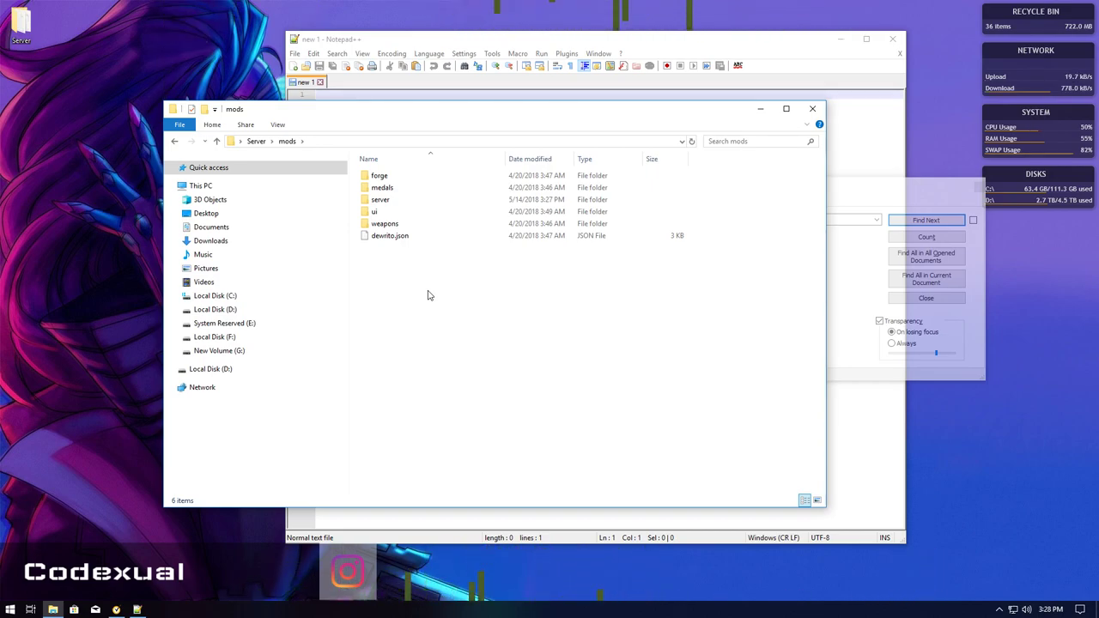
right_click(427, 295)
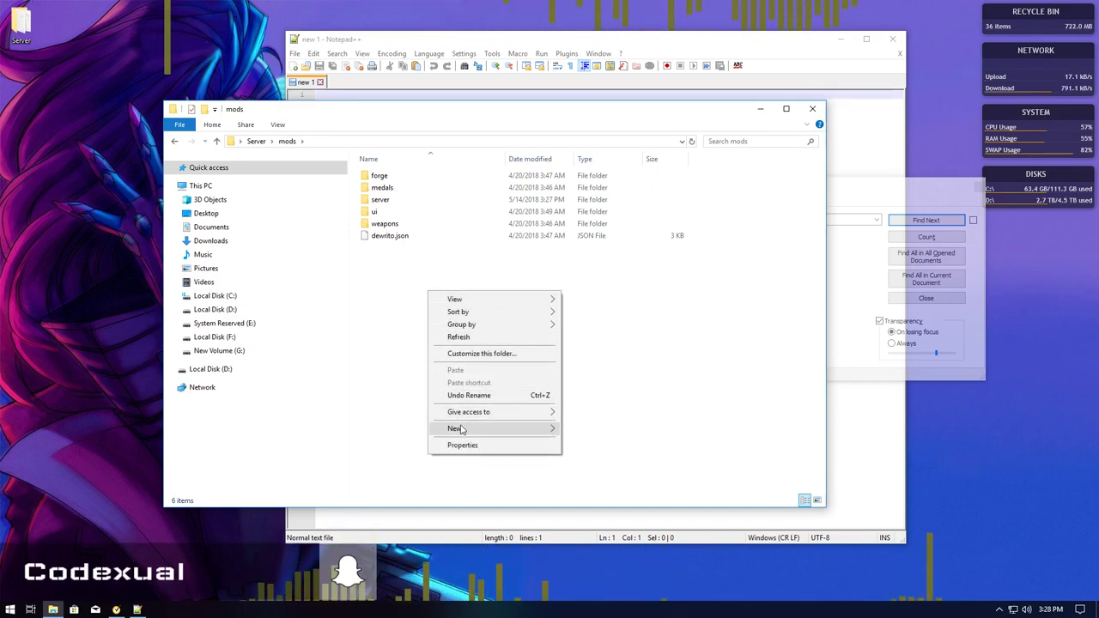
left_click(568, 430)
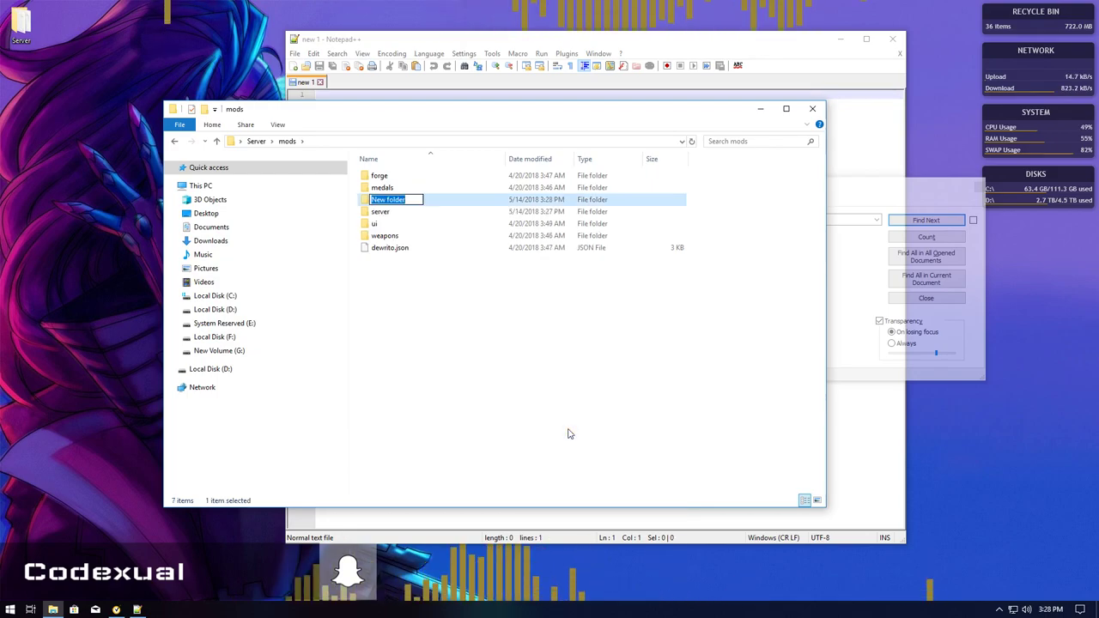
type("maps")
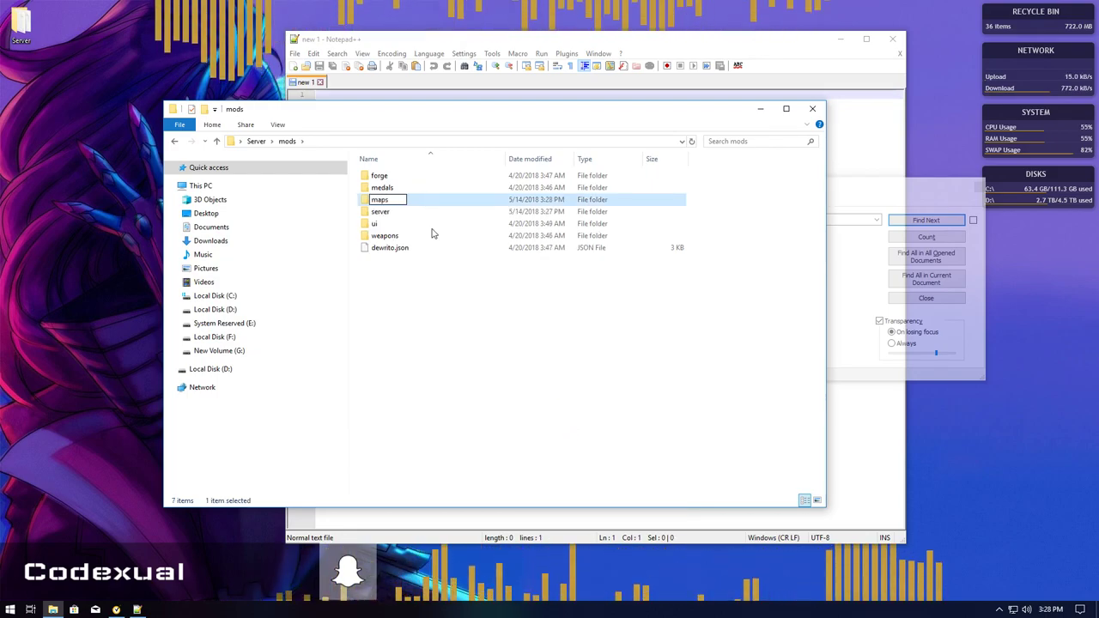
key("Return")
Create another folder named "variants" inside the mods folder
left_click(401, 294)
right_click(402, 294)
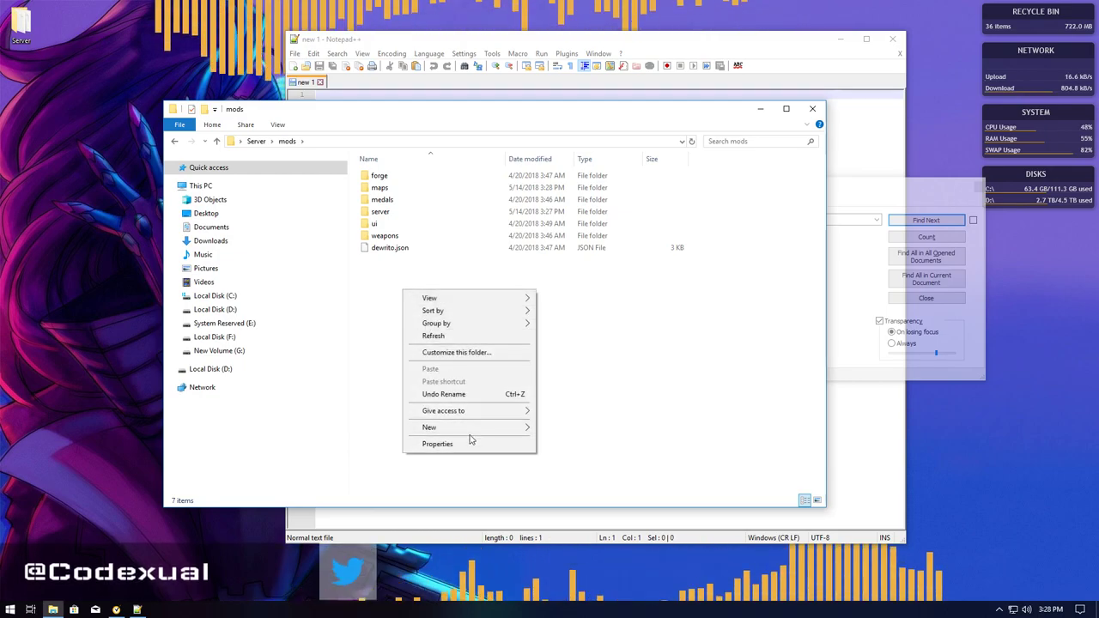
mouse_move(490, 428)
left_click(562, 428)
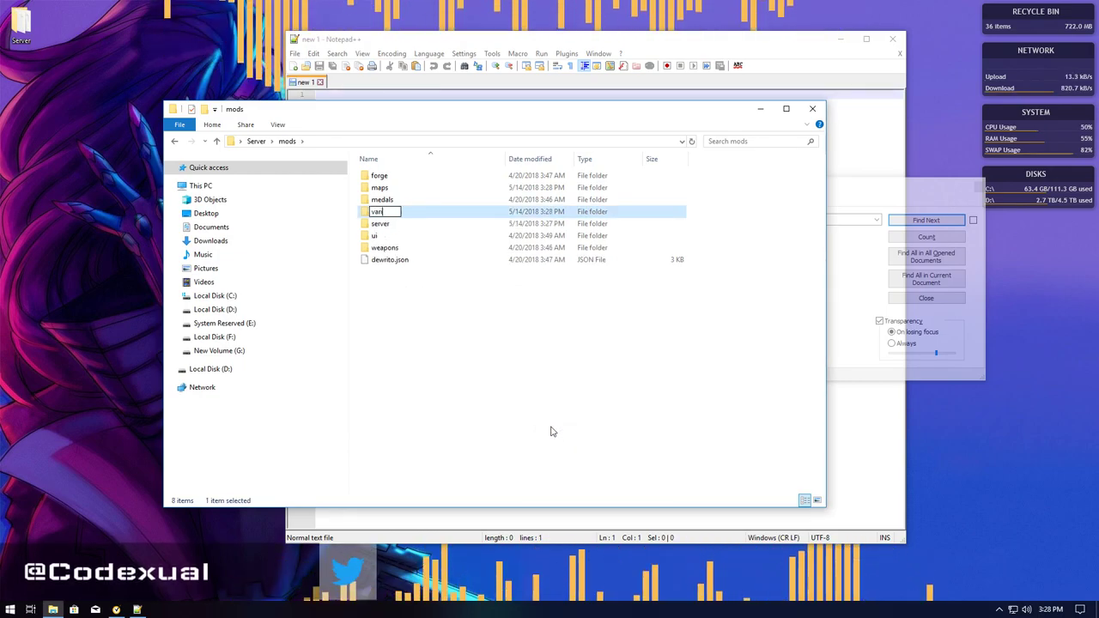
type("variants")
left_click(484, 317)
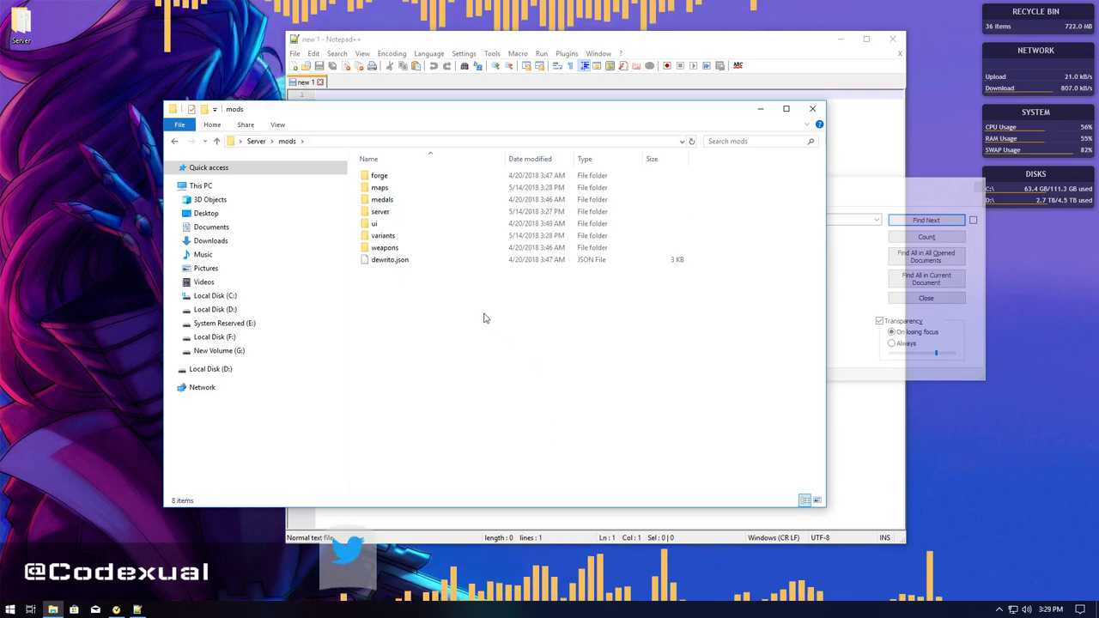
left_click(399, 187)
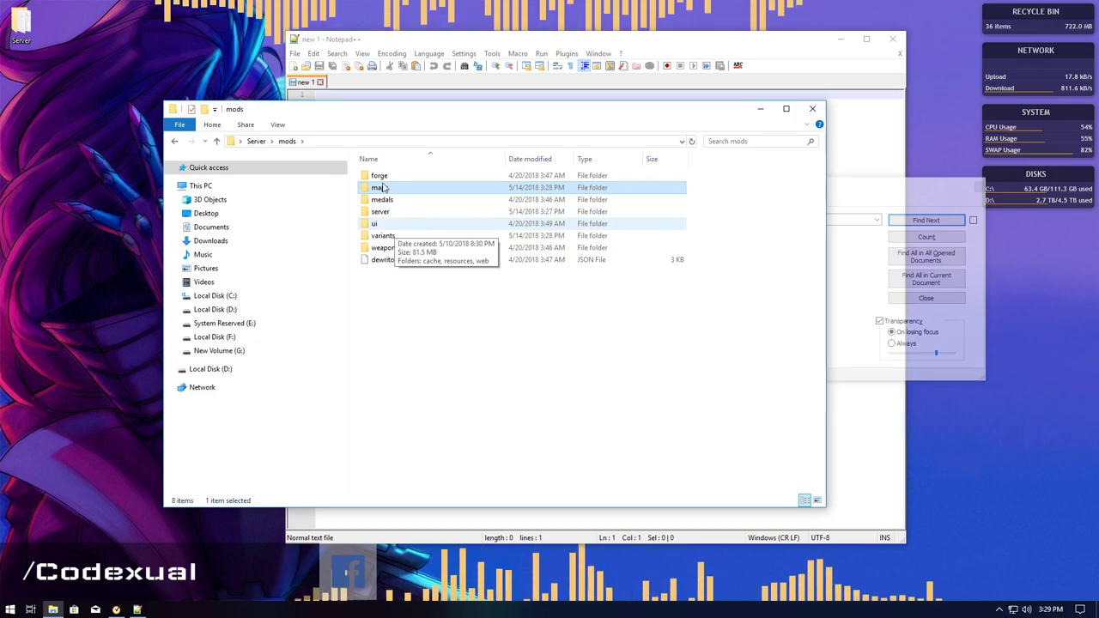
left_click(429, 355)
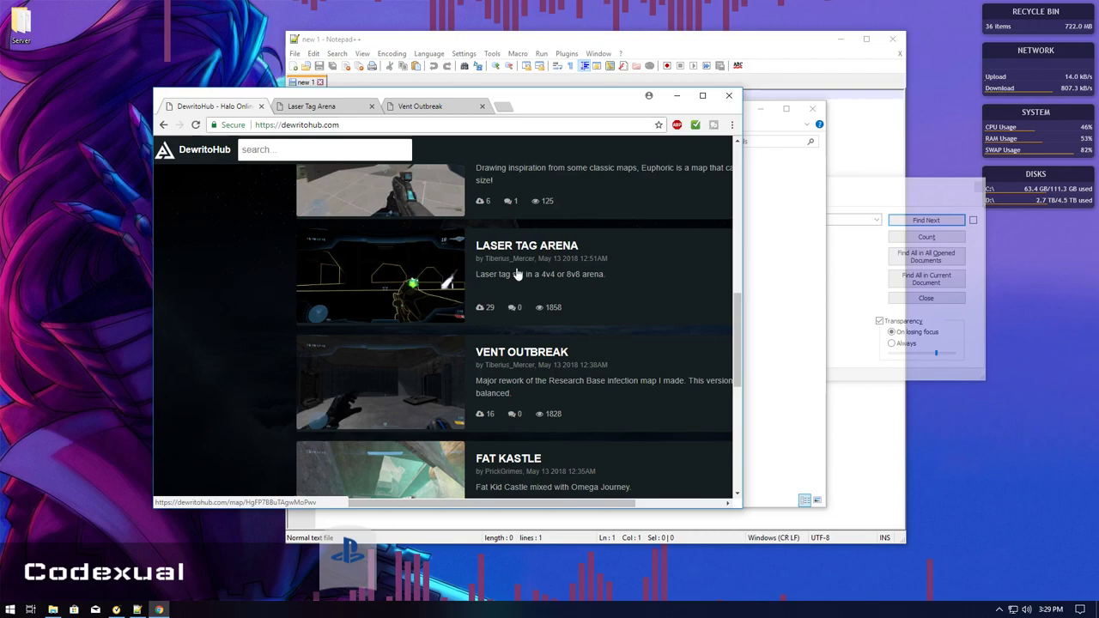
In Chrome, download the Vent Outbreak and Laser Tag Arena maps from their DewritoHub pages
left_click(312, 110)
left_click(421, 106)
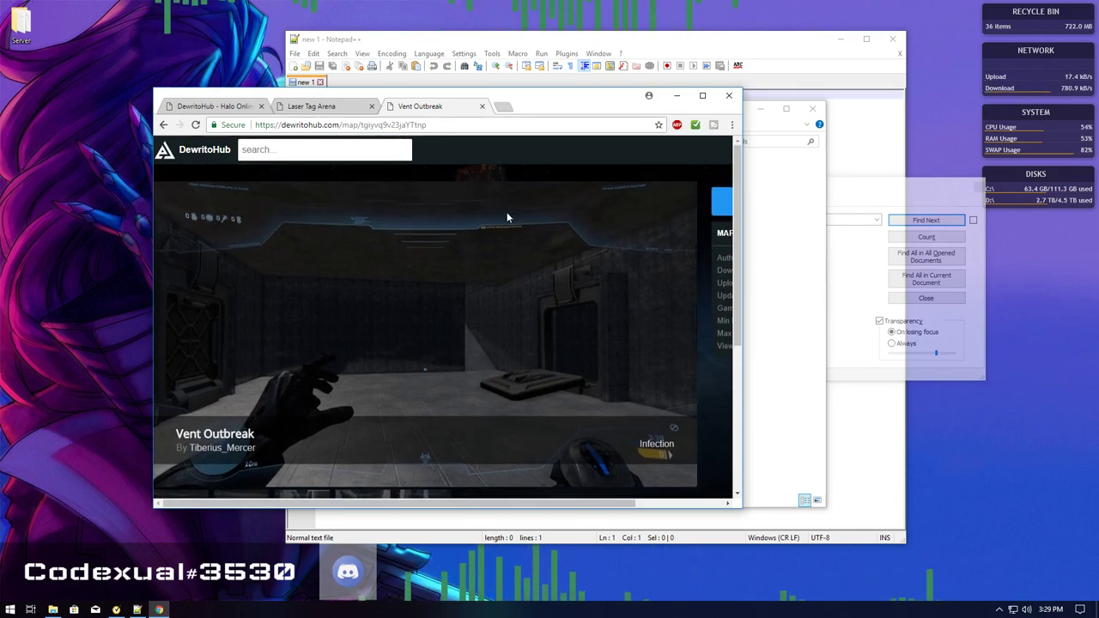
double_click(527, 108)
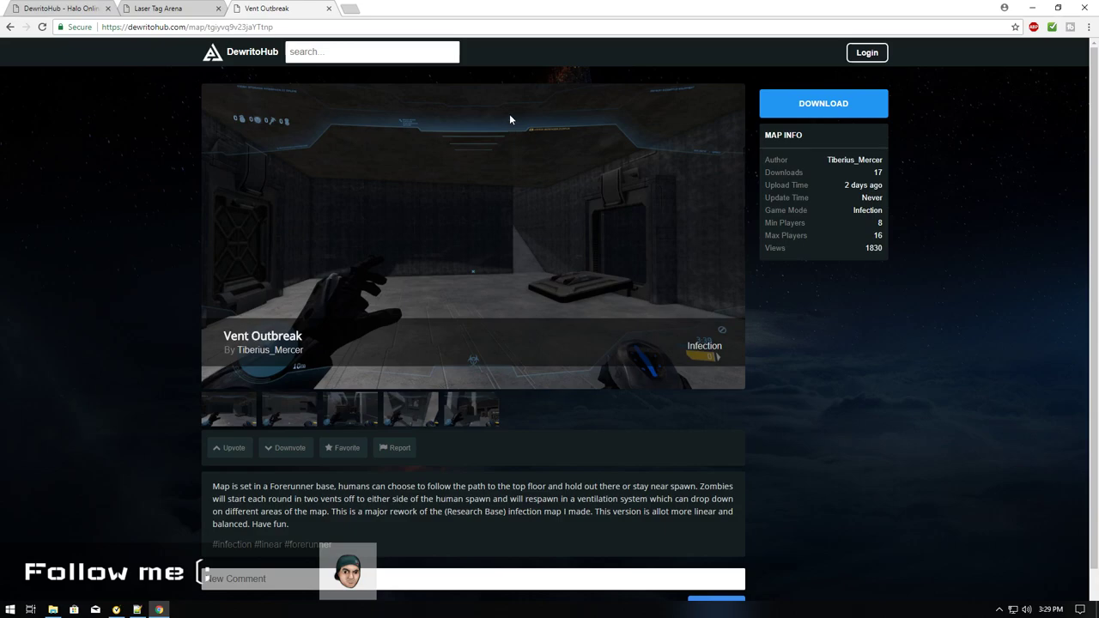
left_click(158, 8)
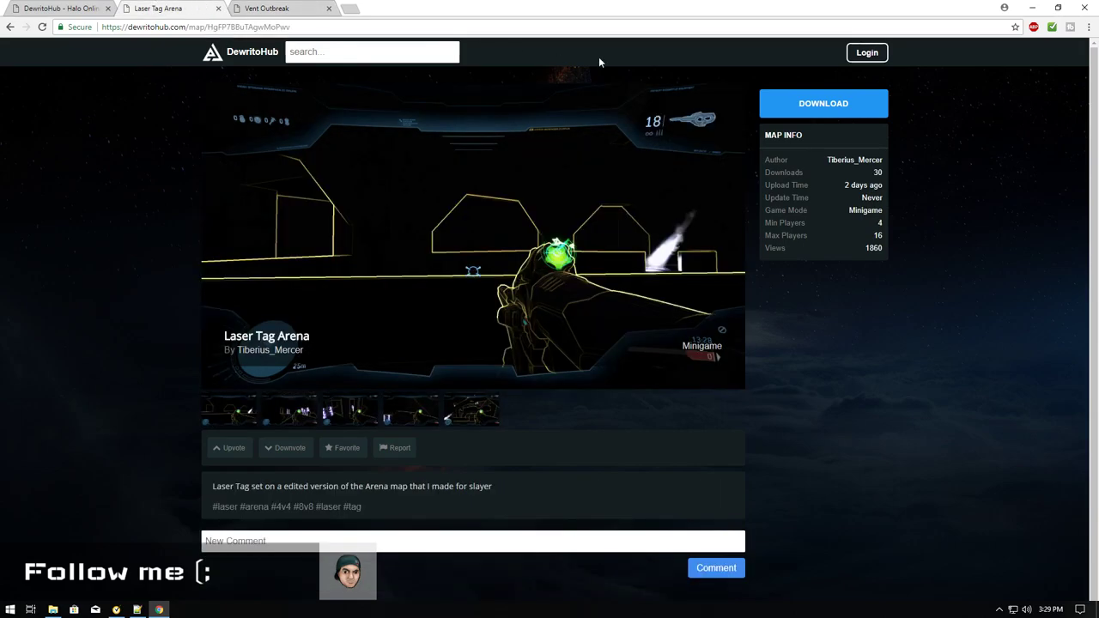
left_click(283, 7)
left_click(180, 7)
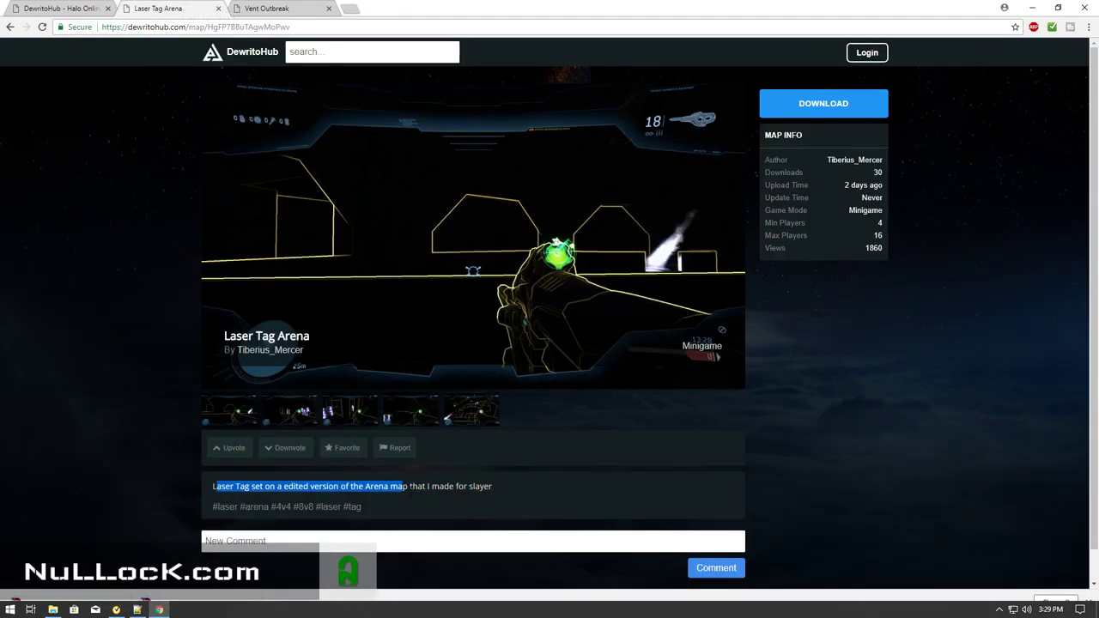
Review the Laser Tag Arena preview images and the Vent Outbreak description, and restore the browser to a smaller window
left_click(262, 419)
left_click(348, 407)
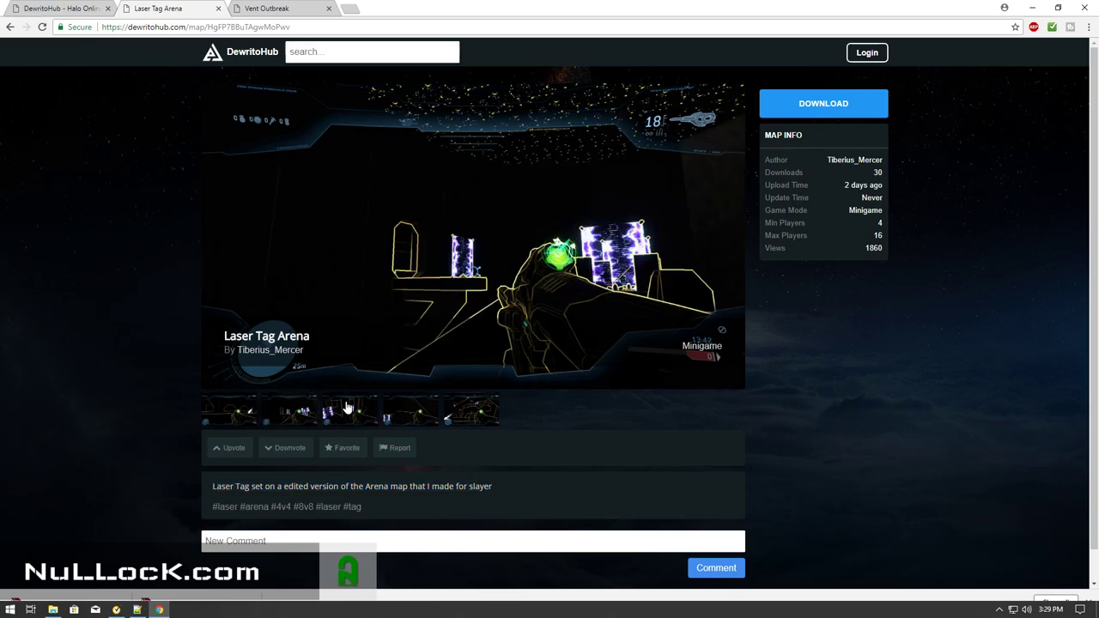
scroll(427, 420, "down", 1)
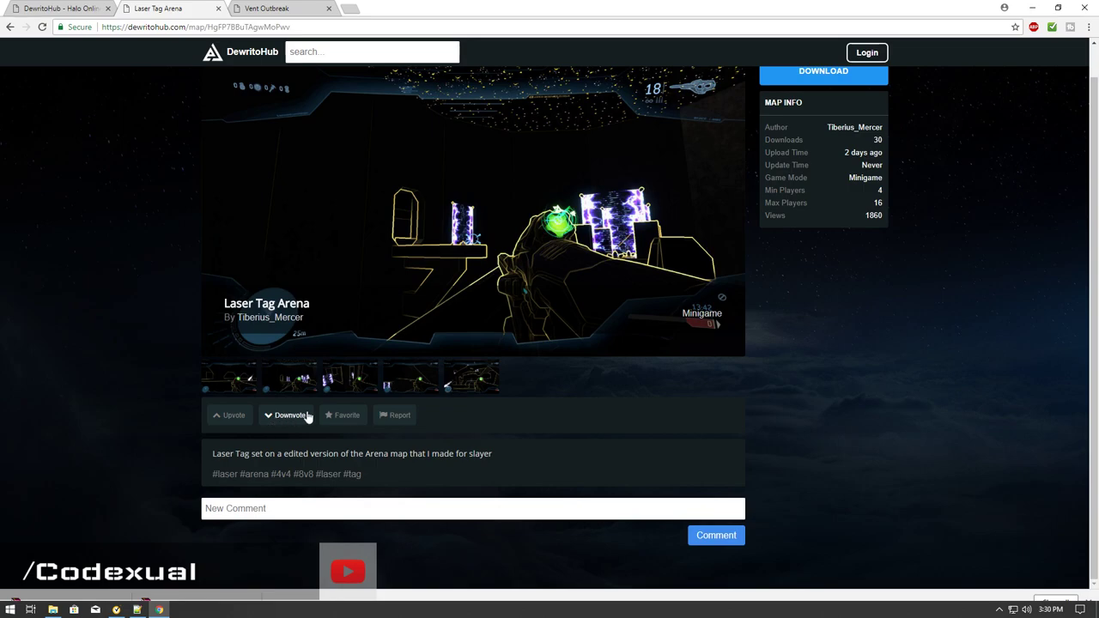
left_click(273, 8)
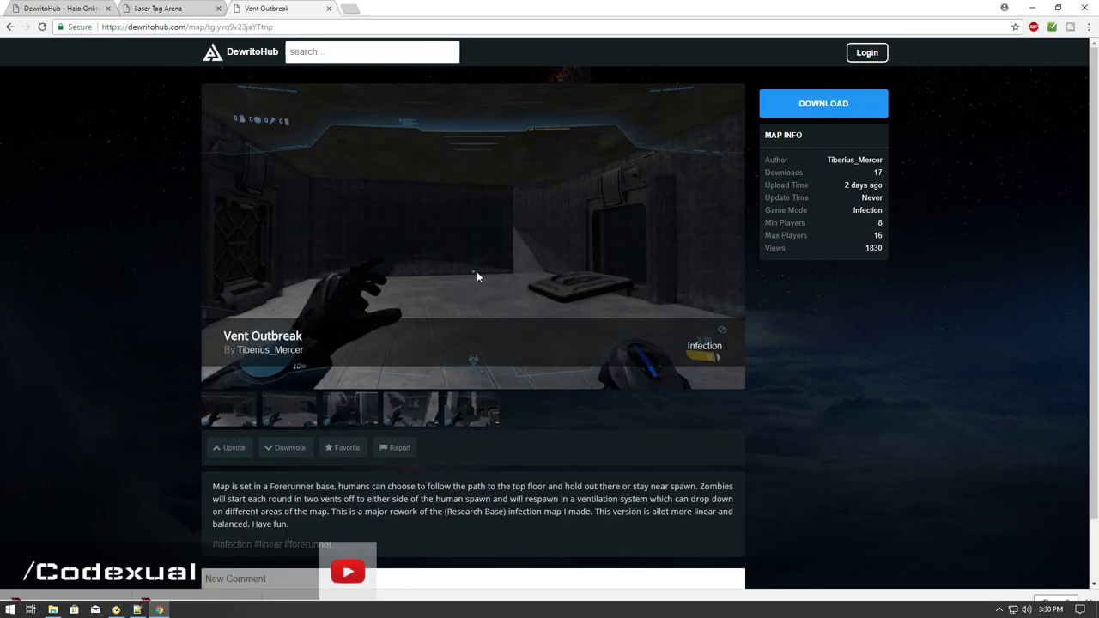
scroll(498, 387, "down", 2)
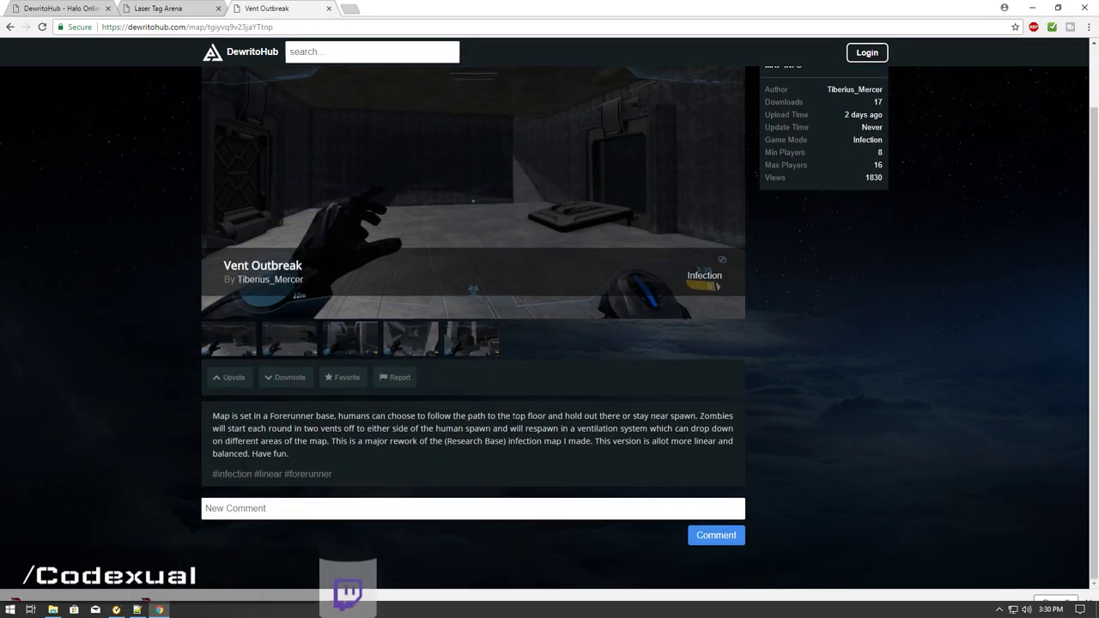
double_click(502, 5)
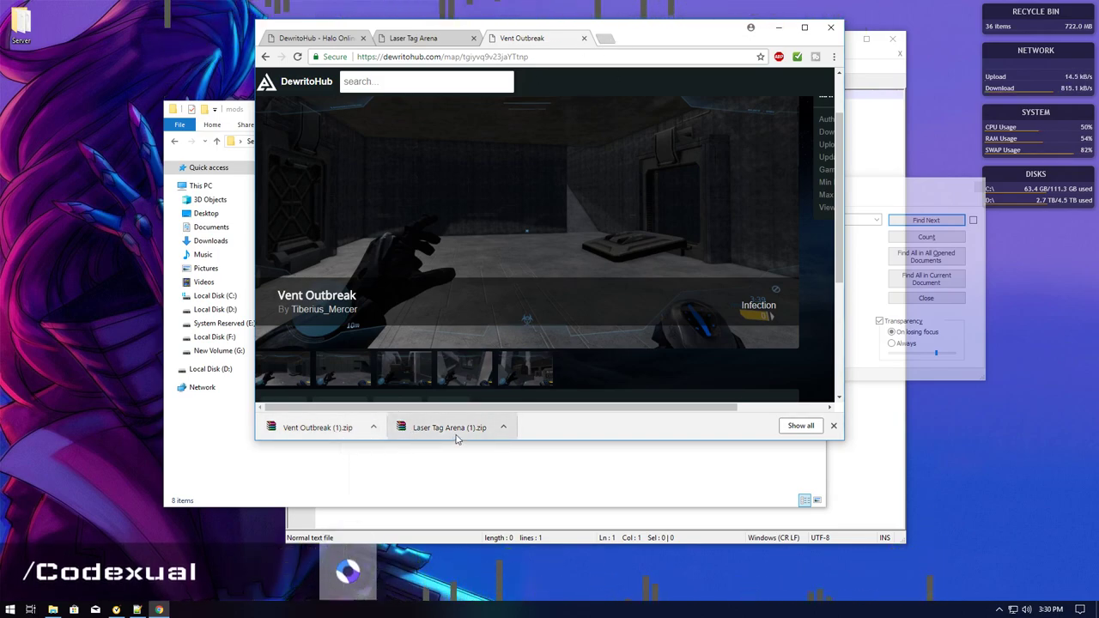
Open the downloaded Vent Outbreak (1).zip and arrange and resize the windows so the archive sits beside the mods folder
left_click_drag(616, 37, 739, 45)
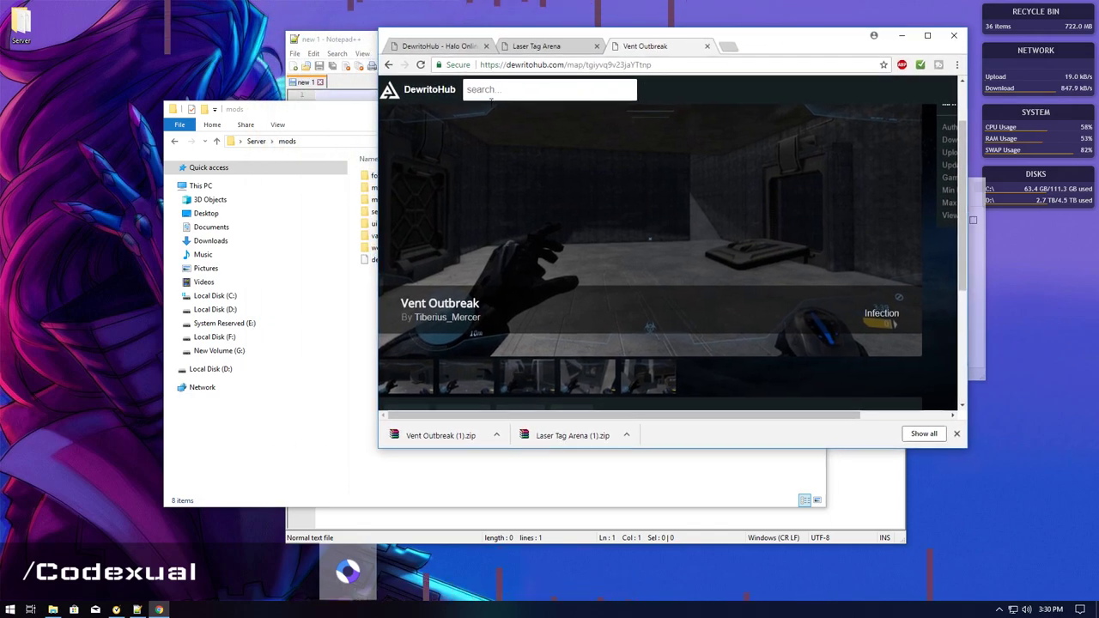
left_click_drag(317, 115, 196, 190)
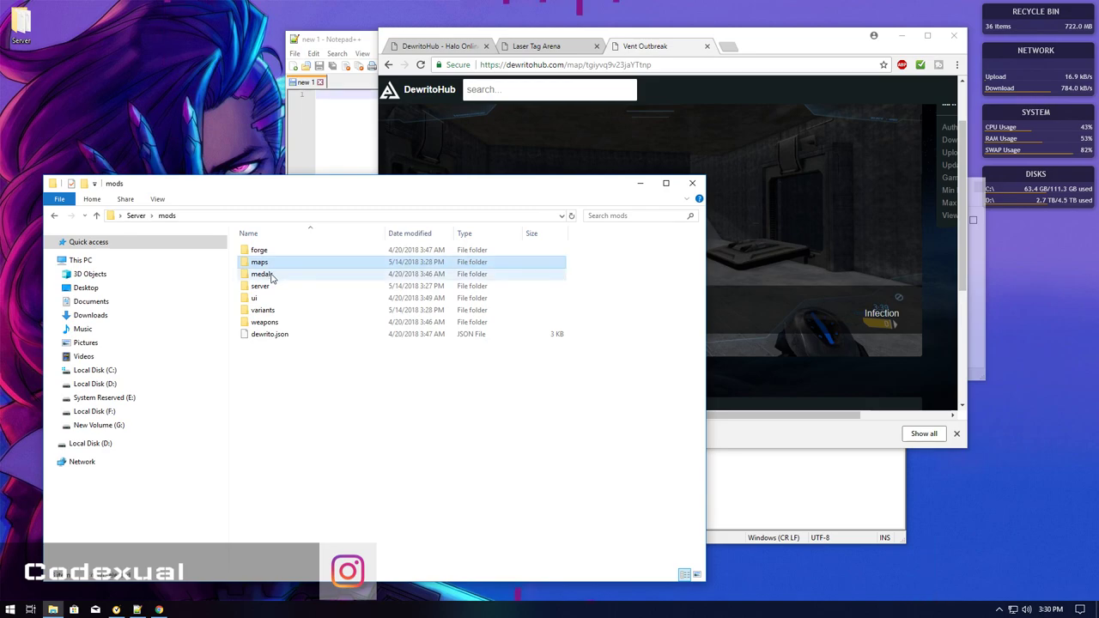
left_click(266, 311)
left_click(159, 610)
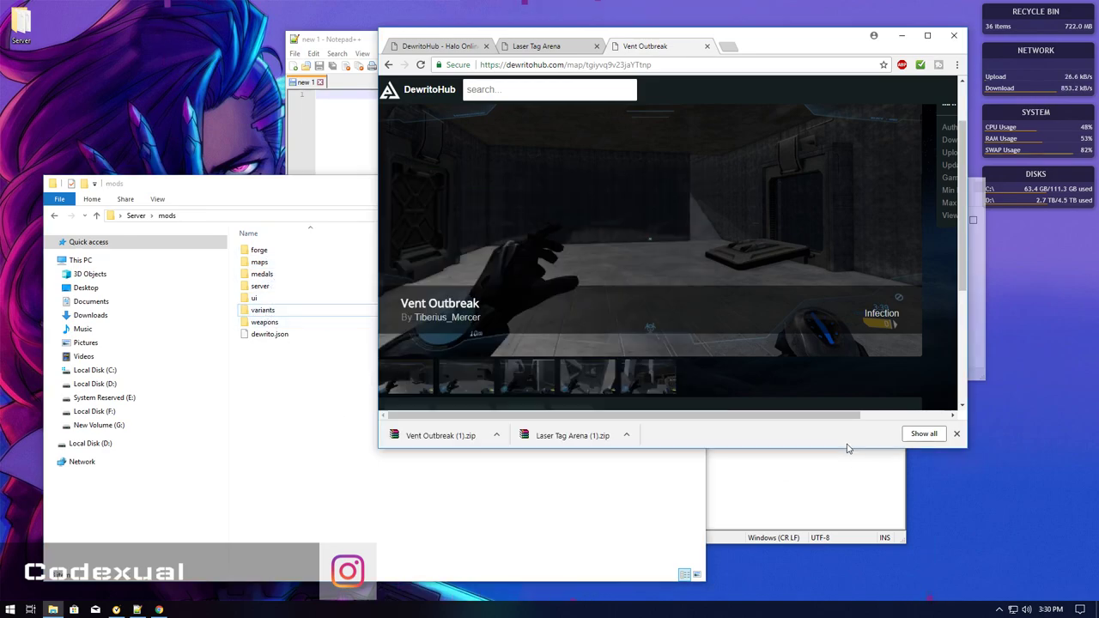
left_click(471, 438)
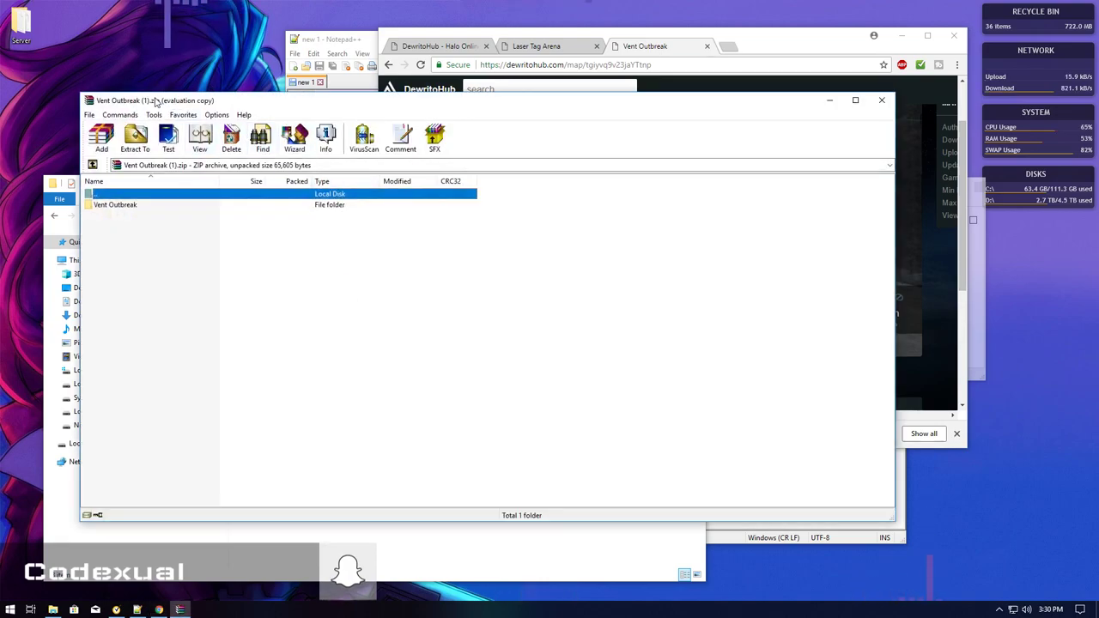
left_click_drag(155, 101, 301, 88)
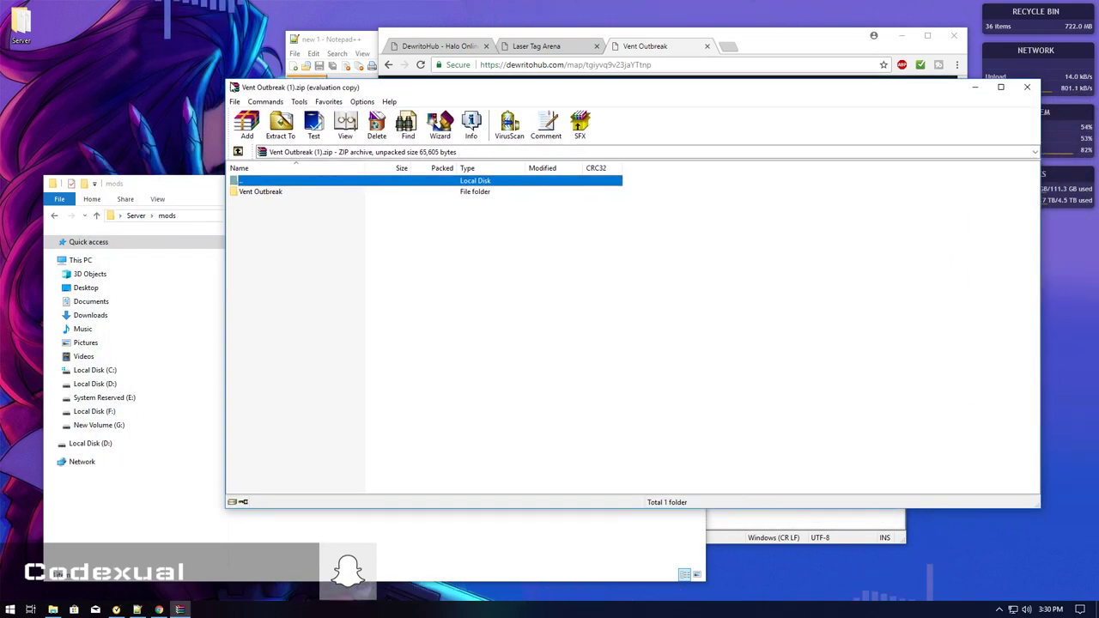
left_click_drag(232, 86, 566, 181)
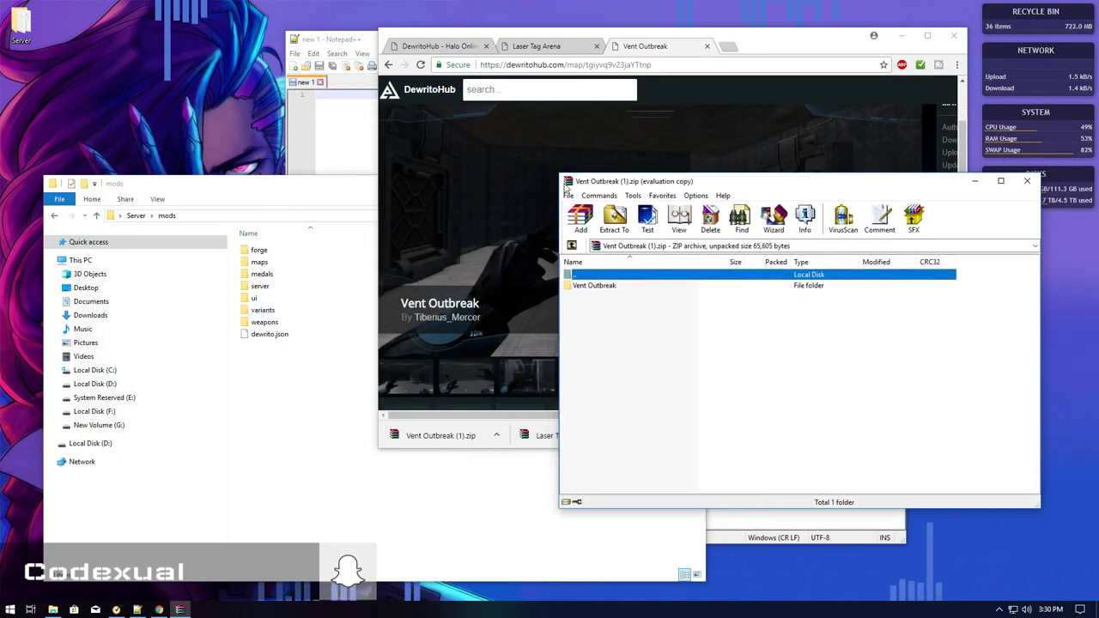
Go into the archive's Vent Outbreak folder, read Read Me.txt, and close it
double_click(593, 286)
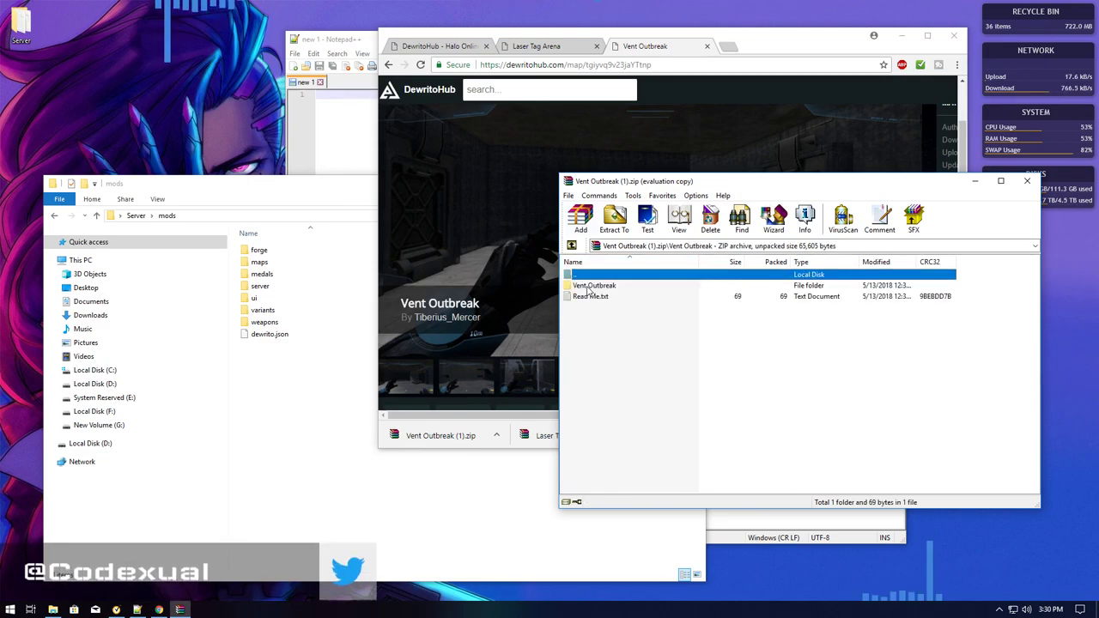
double_click(588, 287)
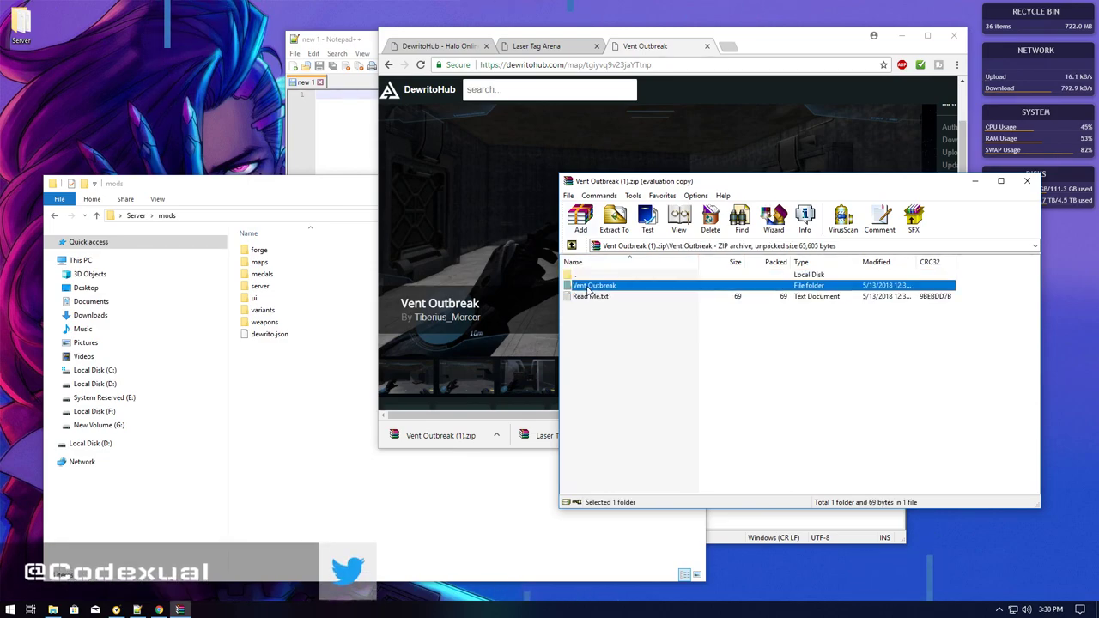
key("BackSpace")
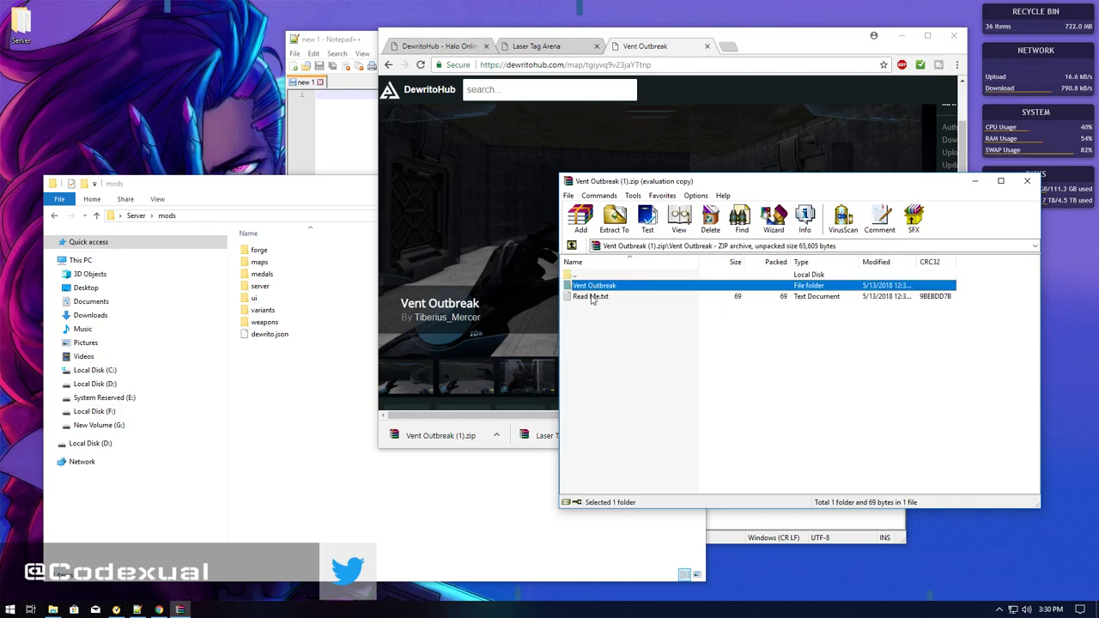
left_click(591, 297)
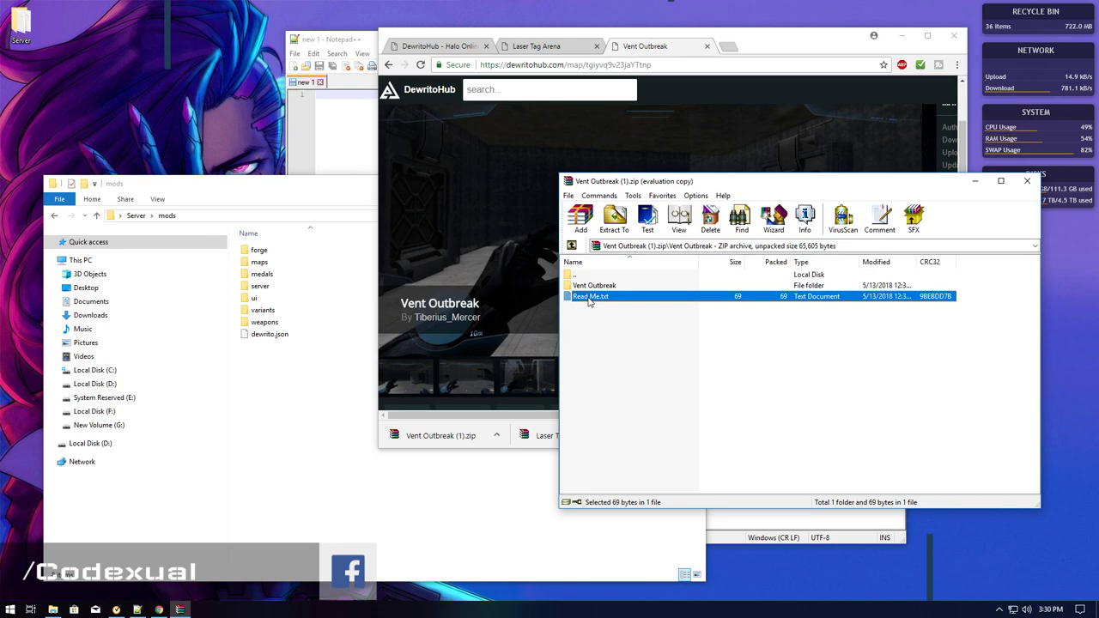
double_click(590, 297)
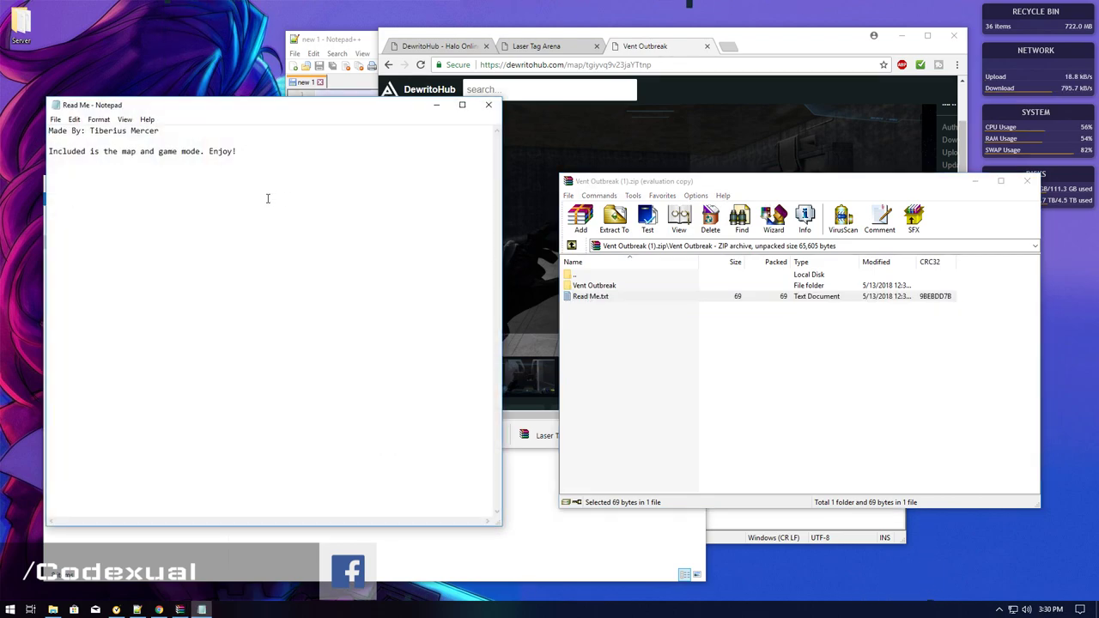
left_click(487, 106)
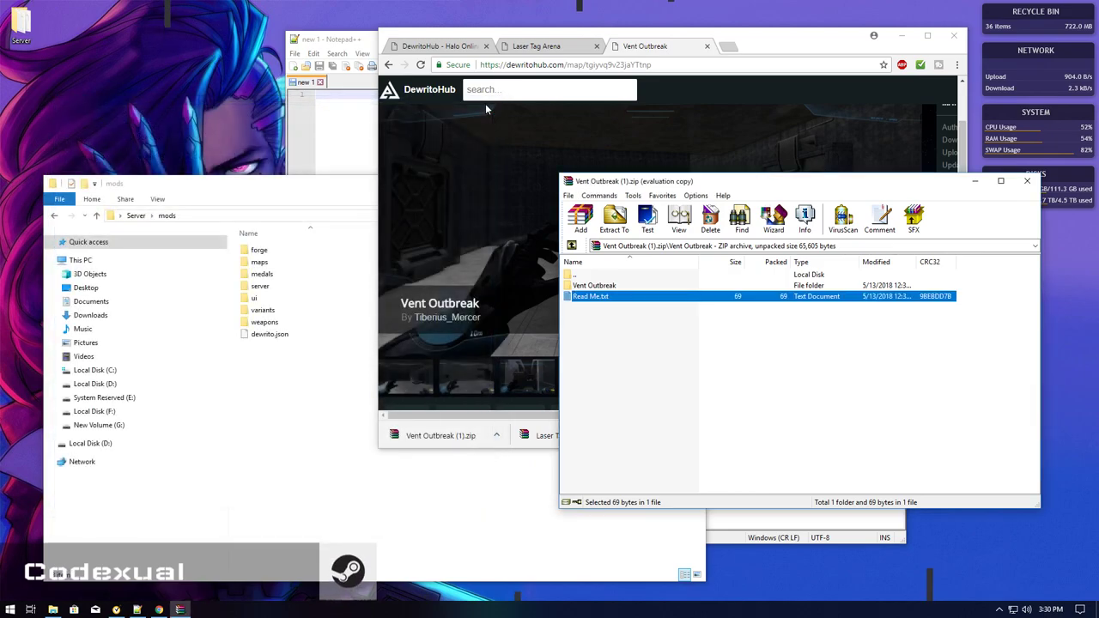
Inspect the sandbox.map and variant.zombiez files in the inner Vent Outbreak folder, then return to its parent folder in the archive
left_click(728, 421)
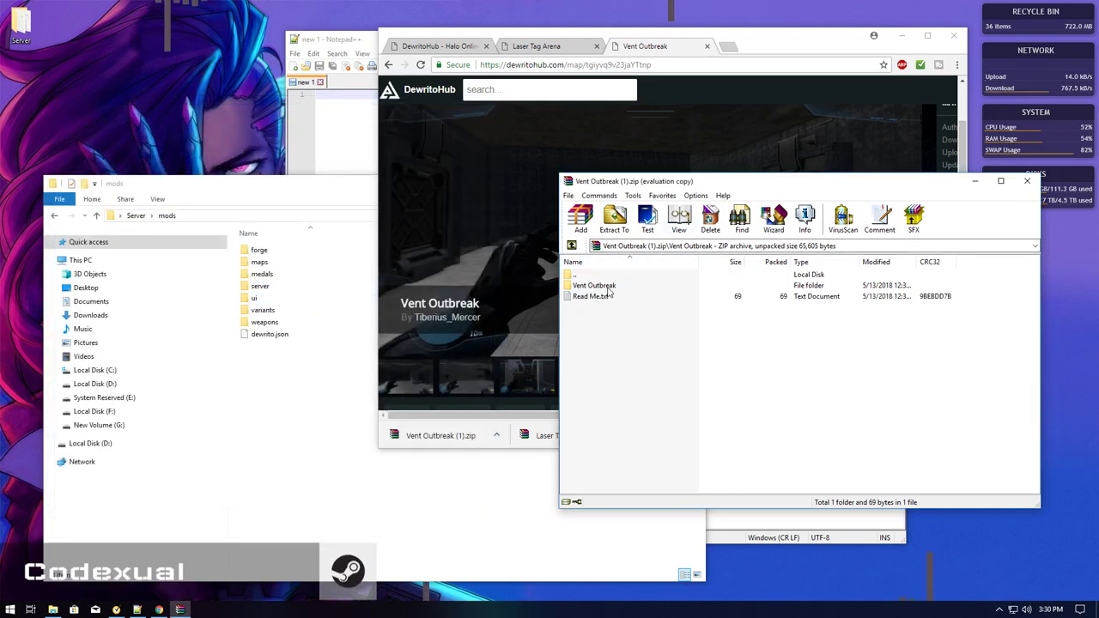
double_click(597, 285)
left_click(596, 297)
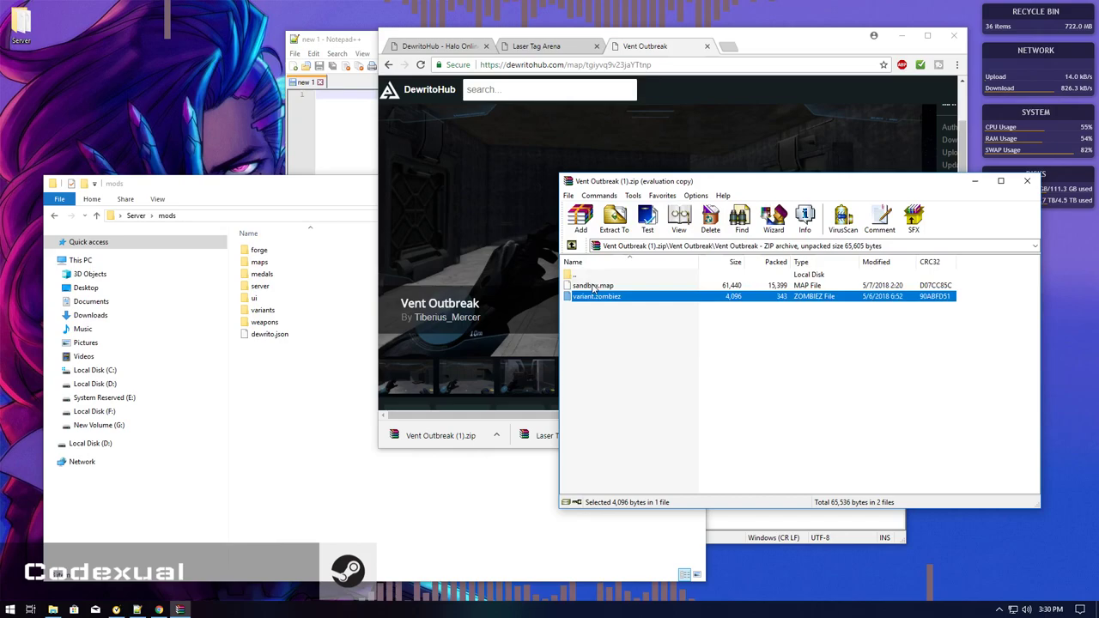
left_click(596, 286)
left_click(598, 297)
left_click(613, 328)
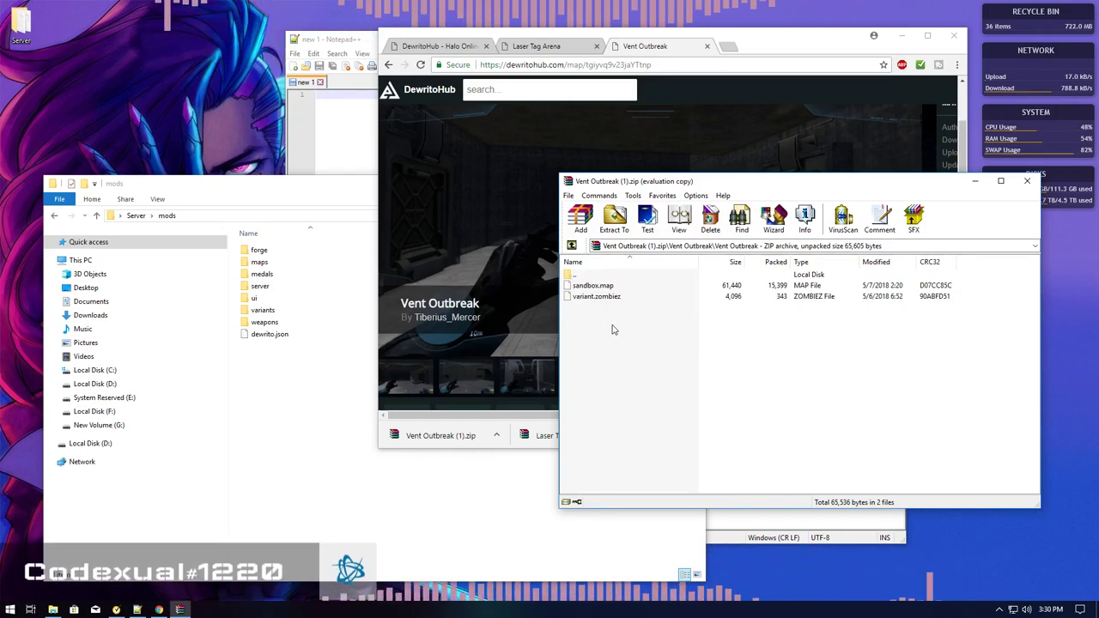
key("BackSpace")
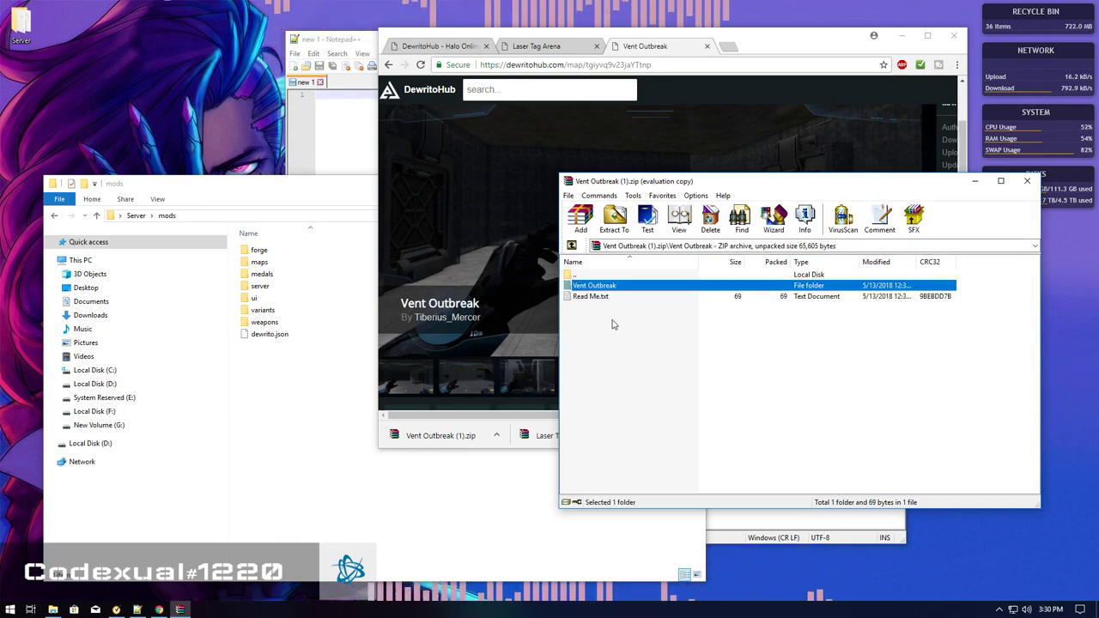
Shrink the mods window beside the archive, extract the inner Vent Outbreak folder into maps, and open maps
left_click(289, 418)
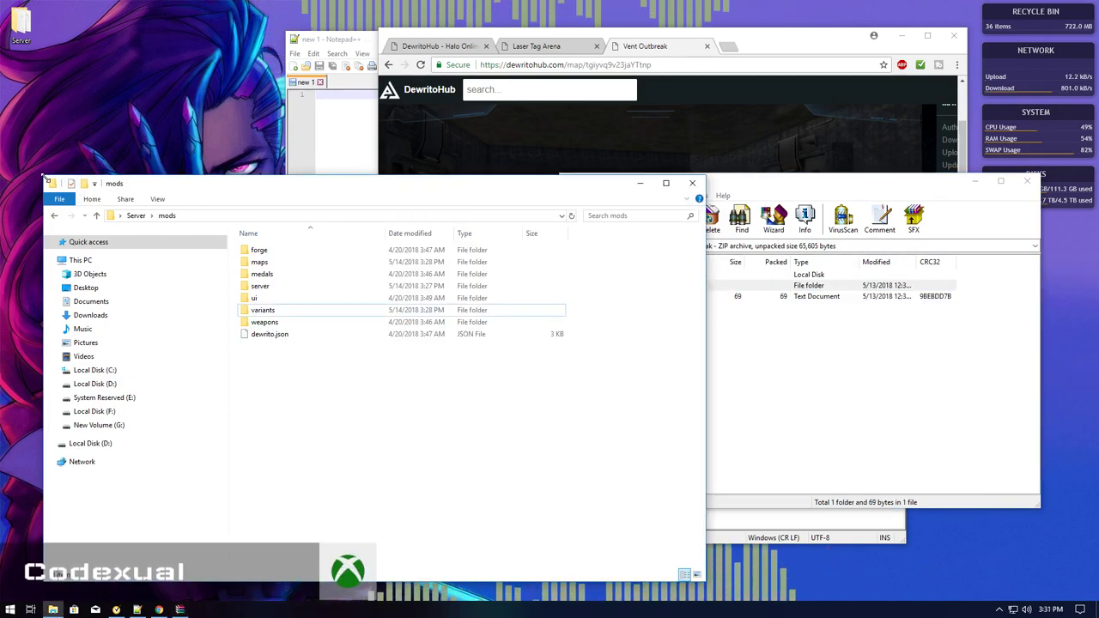
left_click_drag(44, 177, 266, 260)
left_click_drag(398, 269, 184, 214)
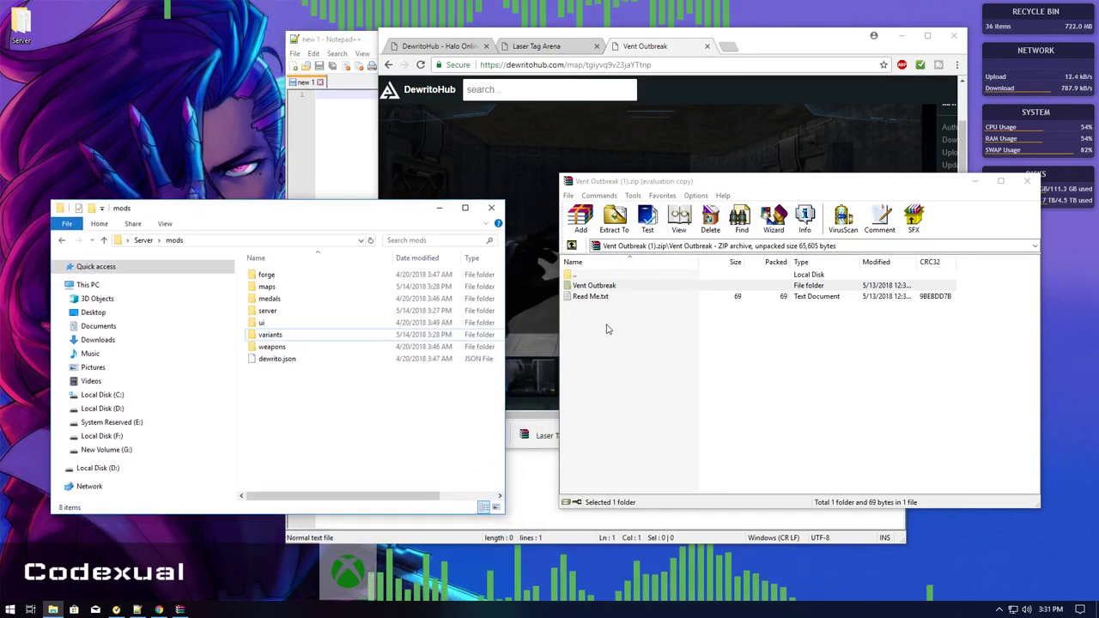
left_click_drag(591, 287, 282, 292)
double_click(273, 287)
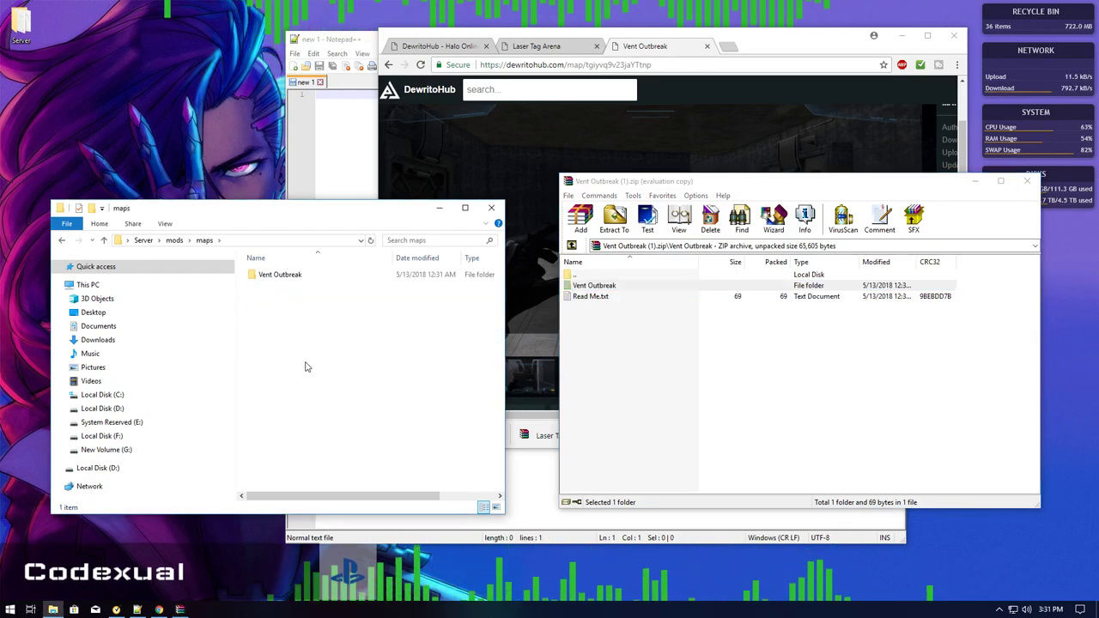
Delete variant.zombiez from the Vent Outbreak folder in maps and return to the maps folder
double_click(273, 276)
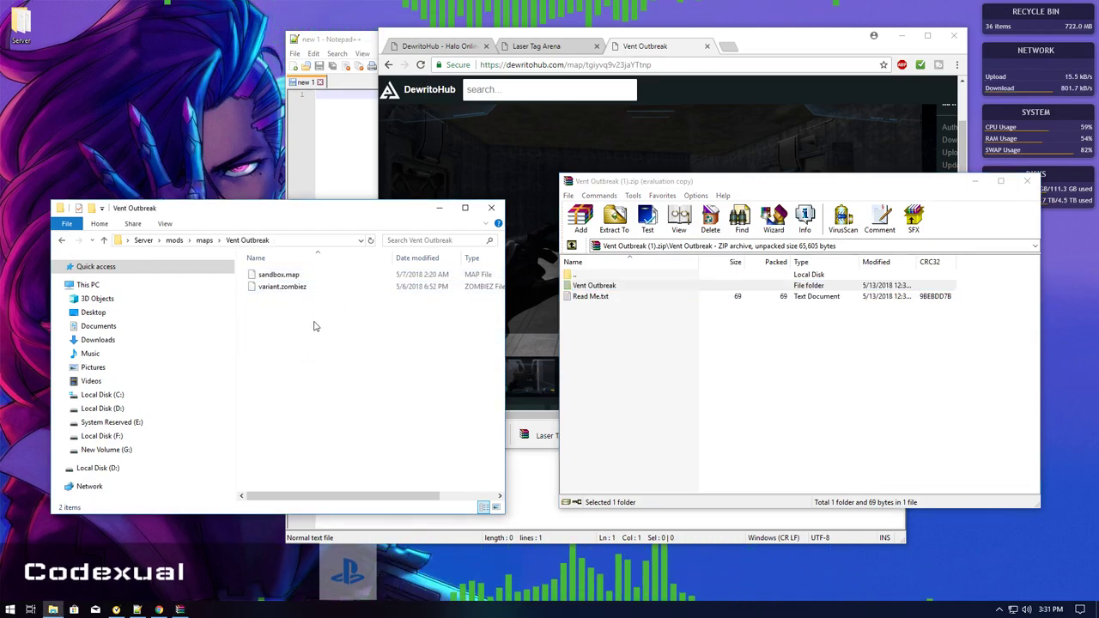
left_click(280, 289)
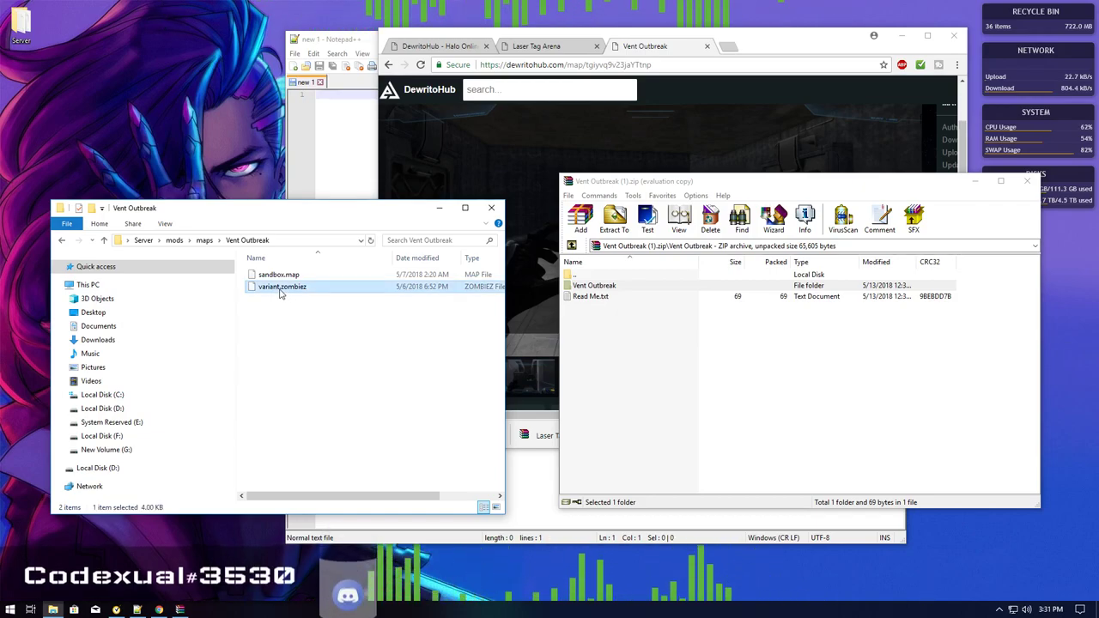
key("Delete")
key("alt+Up")
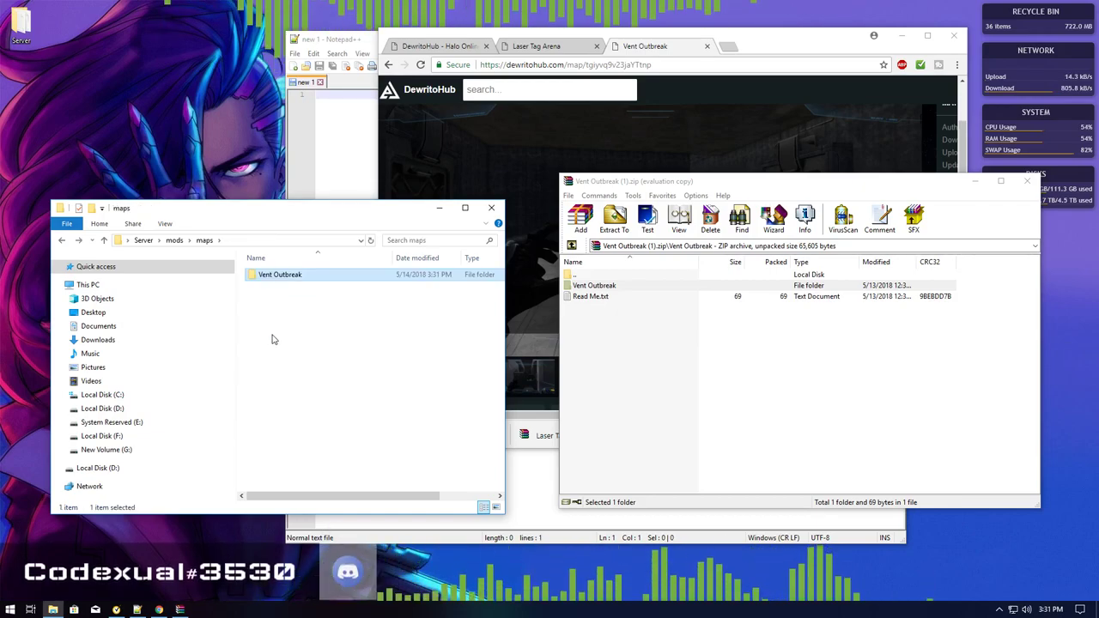
Extract the archive's inner Vent Outbreak folder into the variants folder inside mods
key("alt+Up")
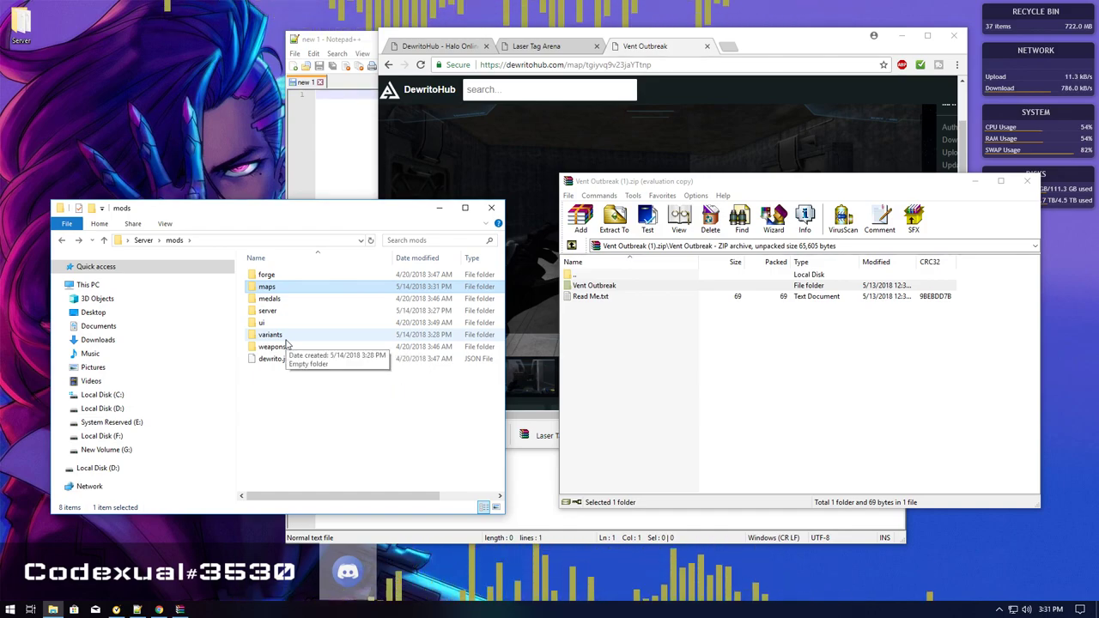
double_click(279, 335)
left_click(627, 314)
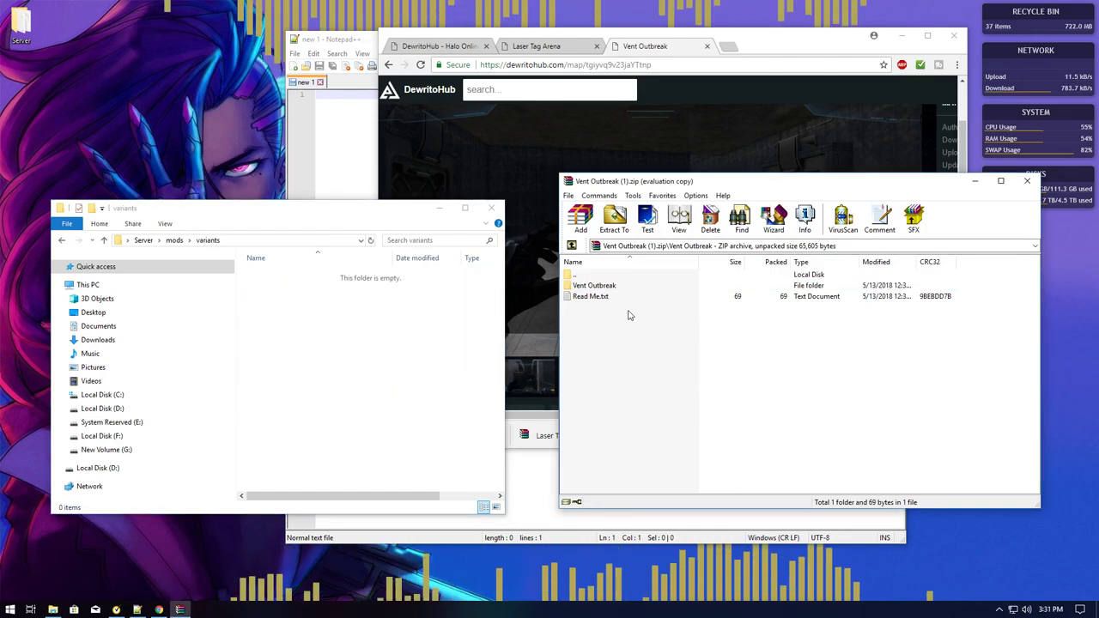
left_click_drag(591, 287, 353, 311)
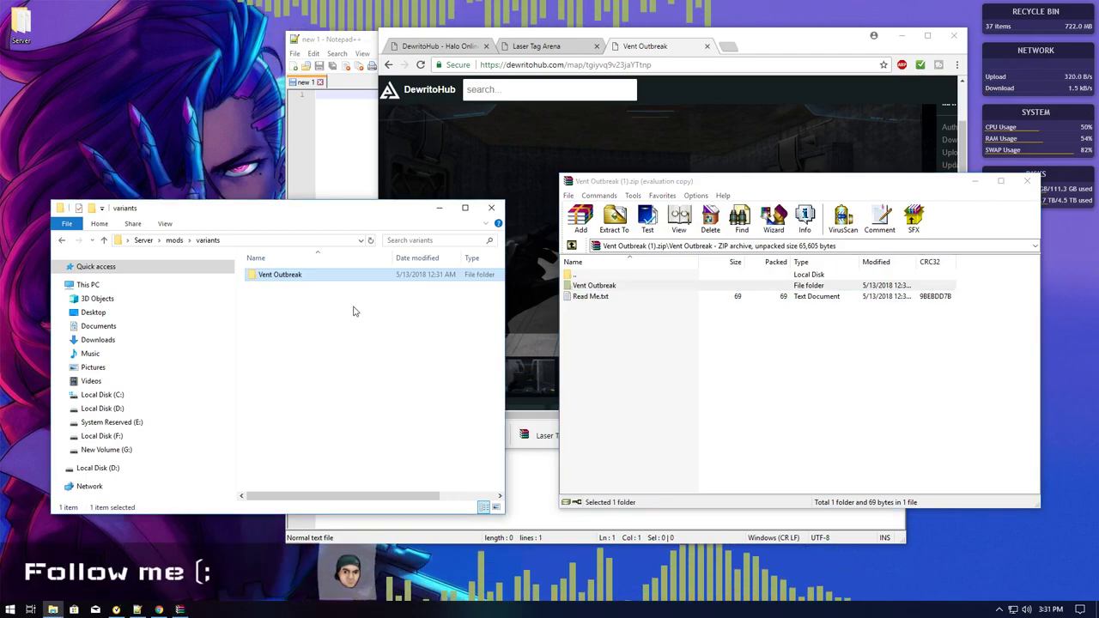
Delete sandbox.map from the Vent Outbreak folder in variants and return to the mods folder
double_click(300, 275)
left_click(289, 277)
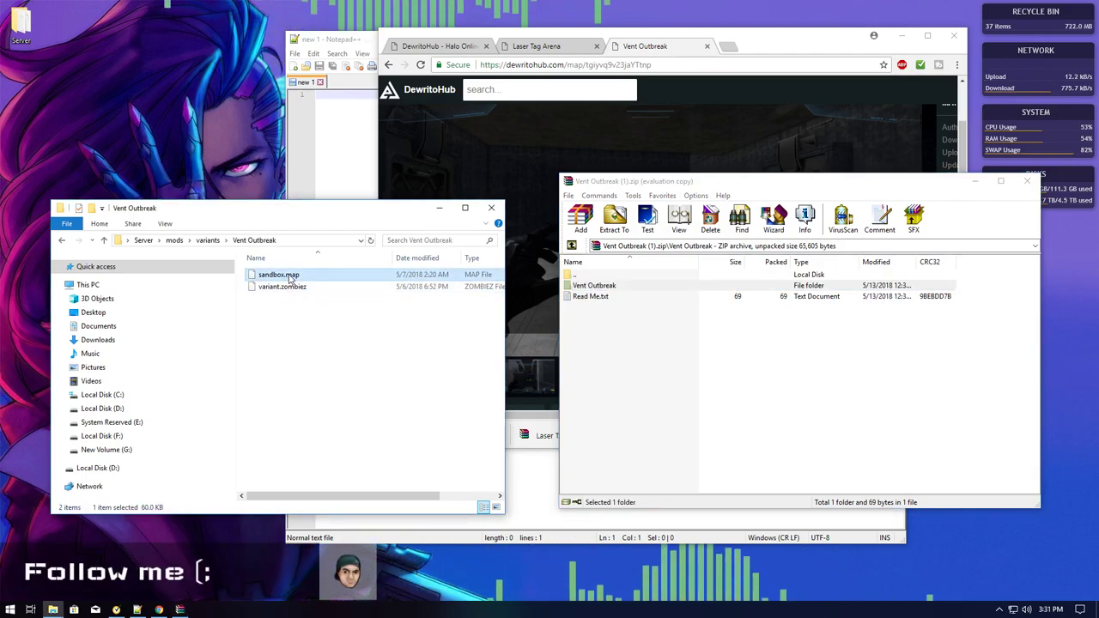
key("Delete")
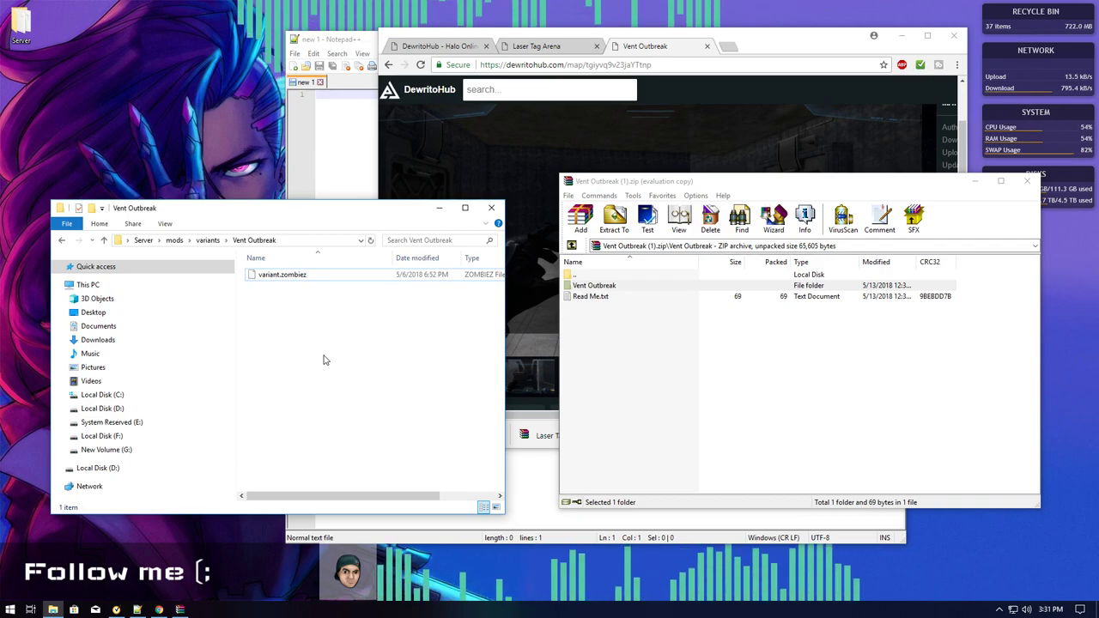
key("BackSpace")
key("BackSpace")
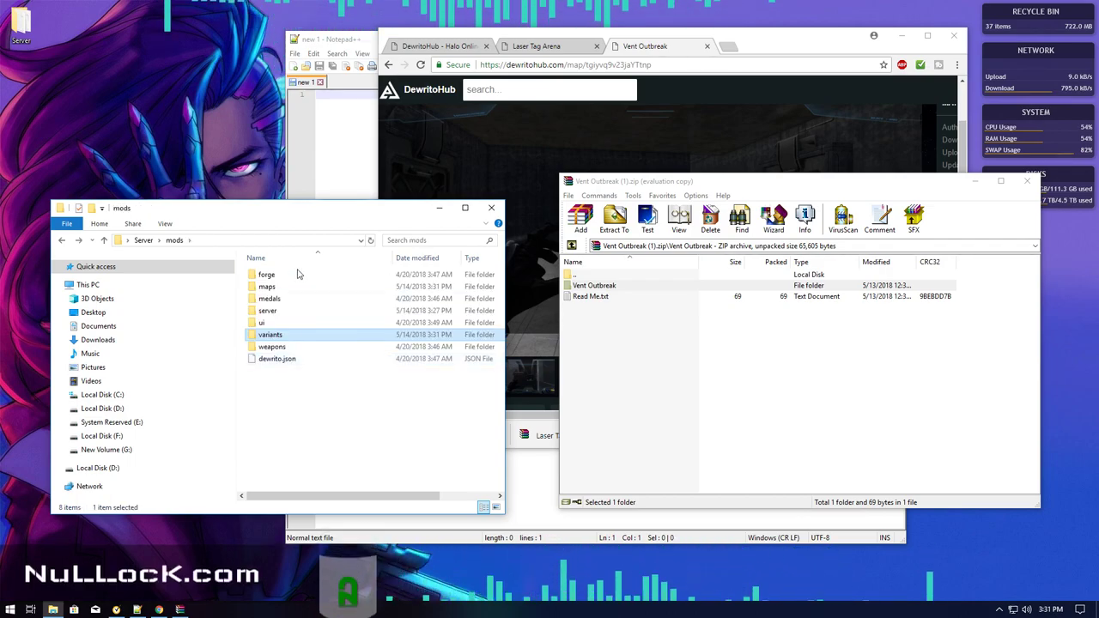
Close the Vent Outbreak archive and open Laser Tag Arena (1).zip at its Laser Tag Arena folder
left_click(624, 433)
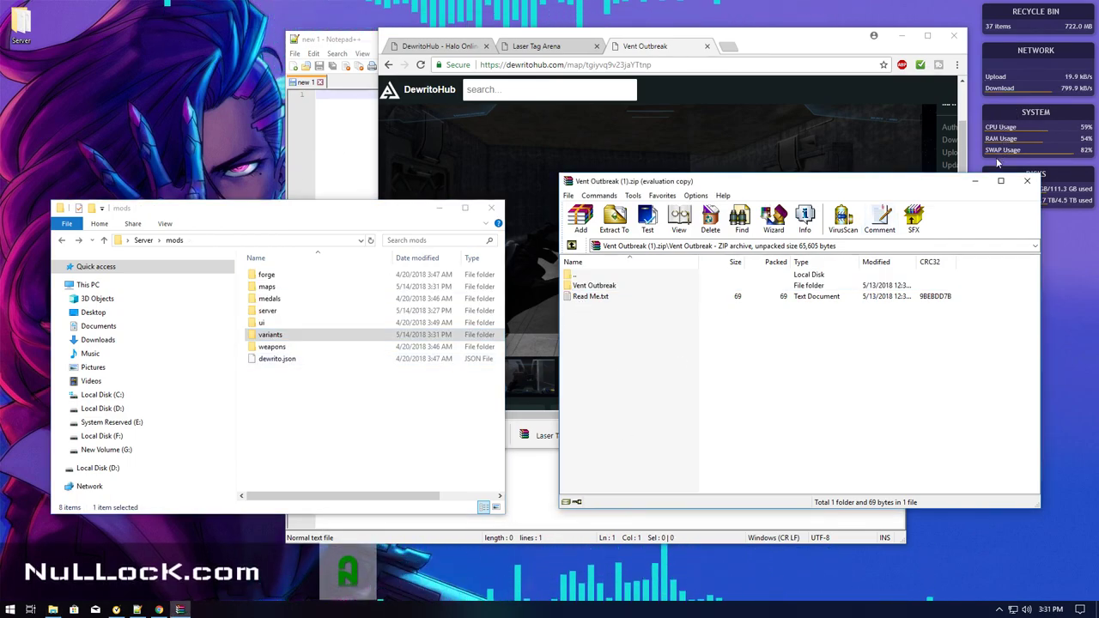
left_click(1021, 186)
left_click(592, 436)
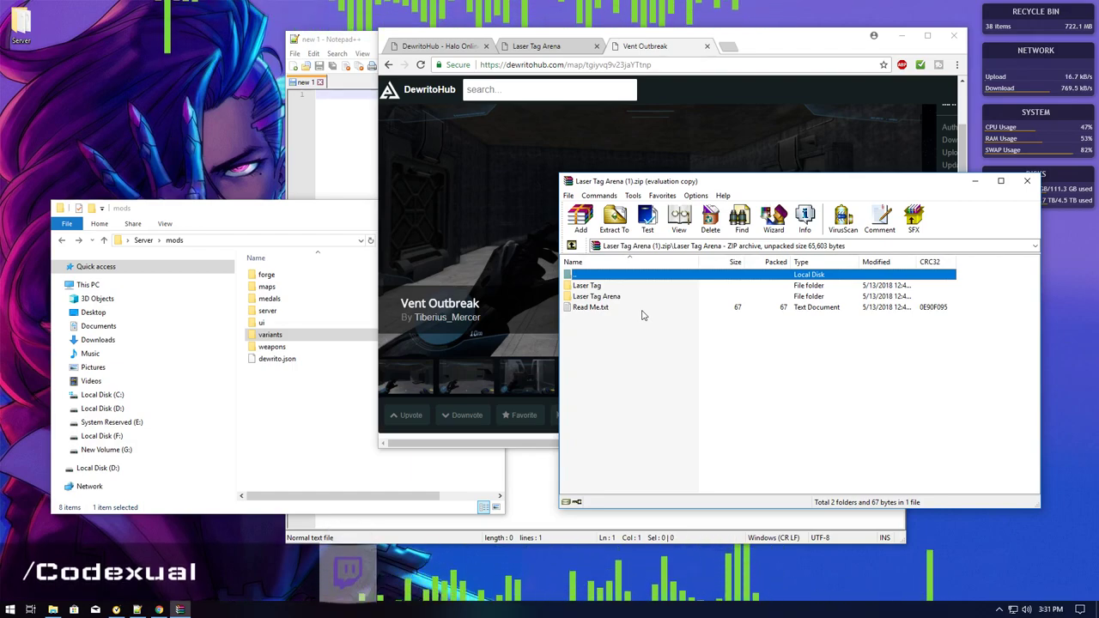
Check the contents of the inner Laser Tag Arena folder and extract that folder into maps
left_click(611, 297)
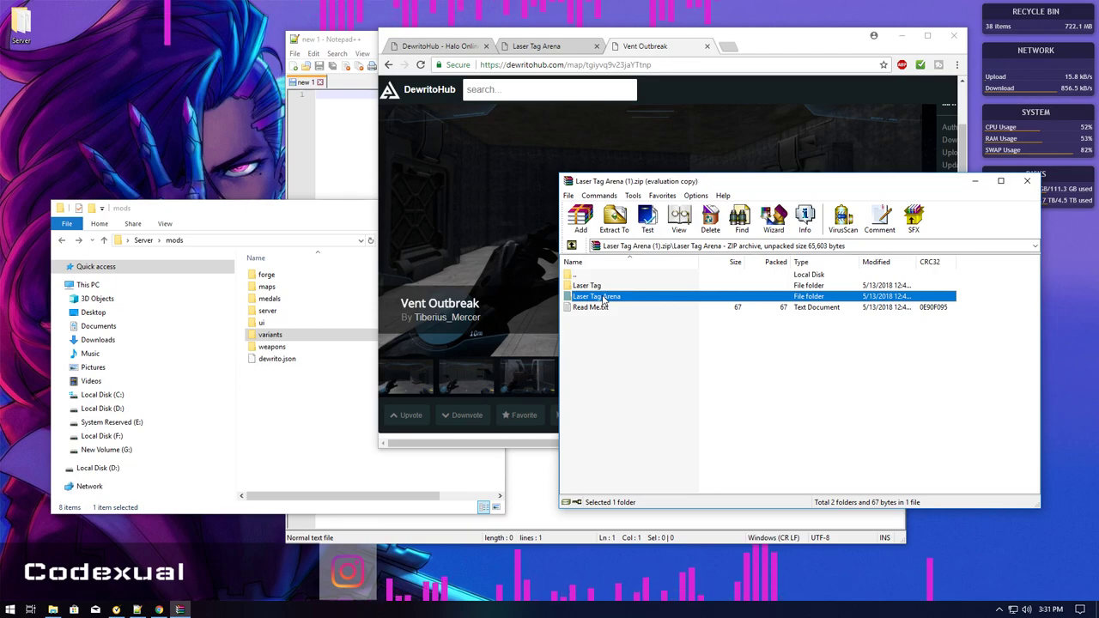
double_click(602, 300)
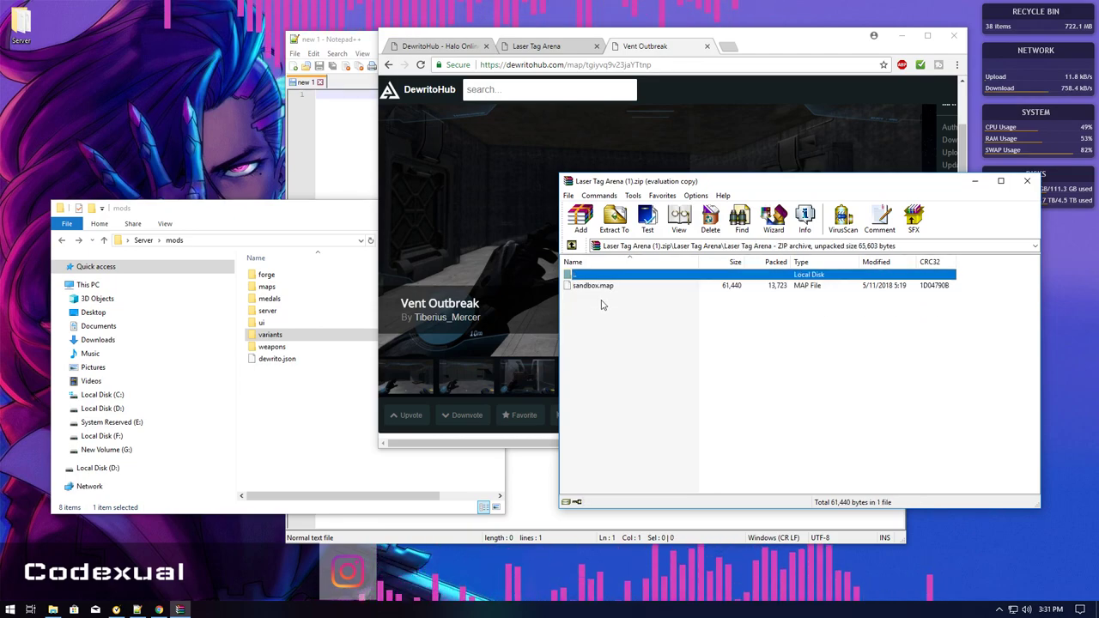
key("BackSpace")
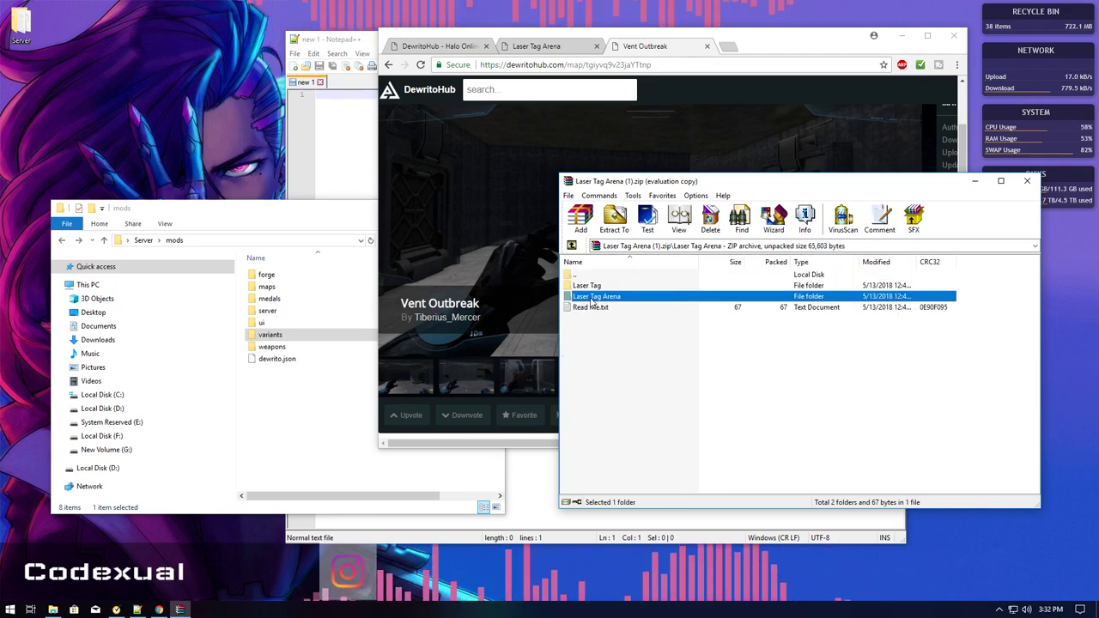
left_click_drag(592, 300, 290, 286)
left_click(708, 398)
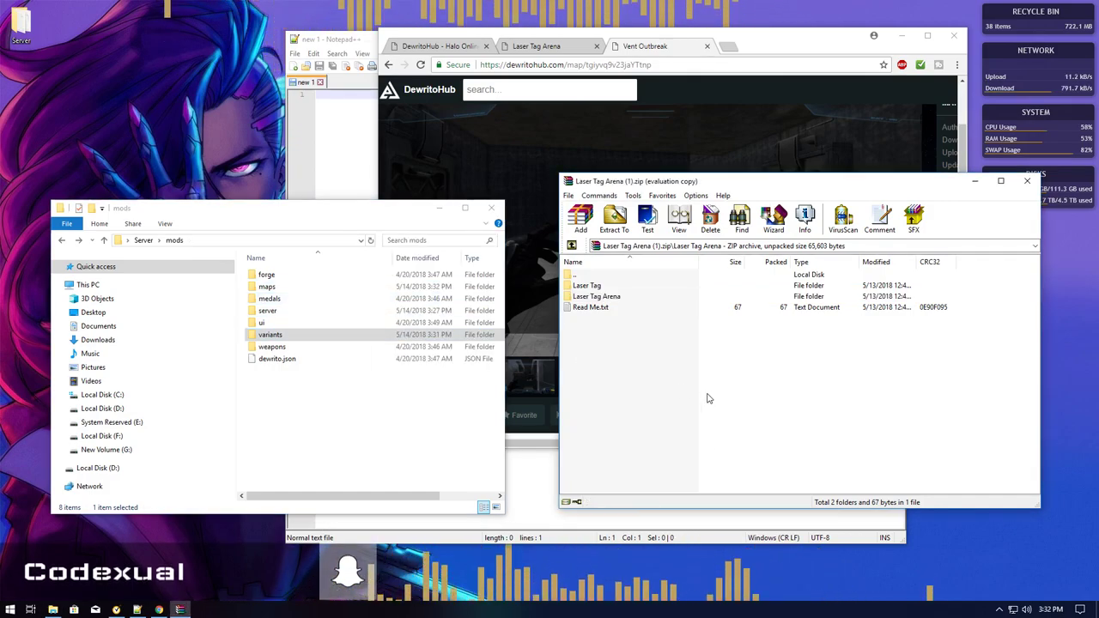
Check the archive's Laser Tag folder, extract it into the variants folder inside mods, and open variants
double_click(588, 287)
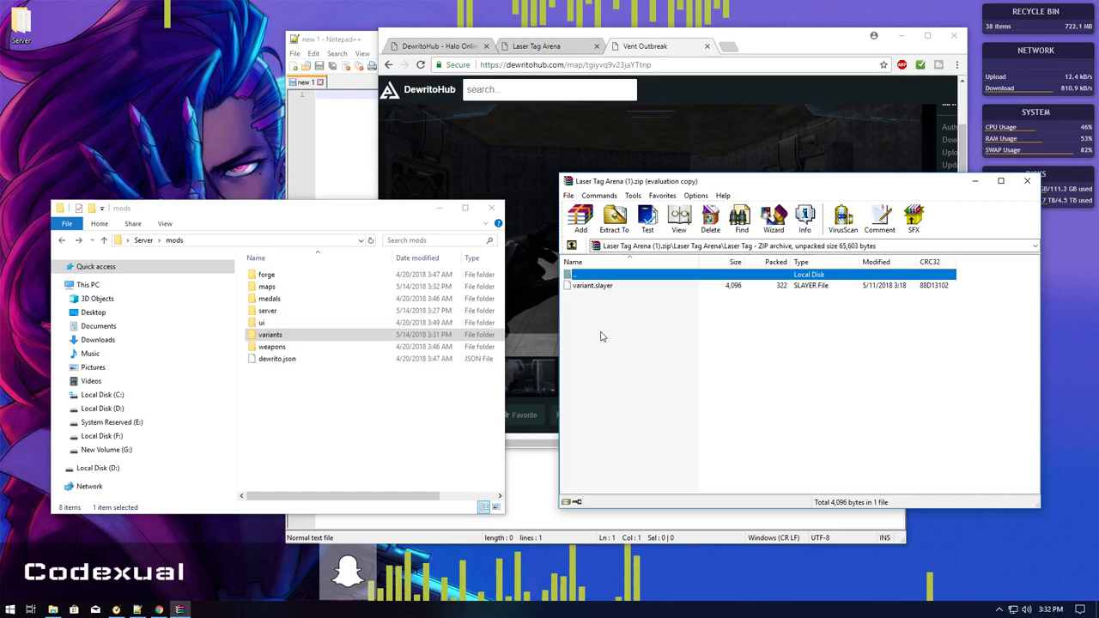
key("BackSpace")
left_click_drag(587, 286, 274, 342)
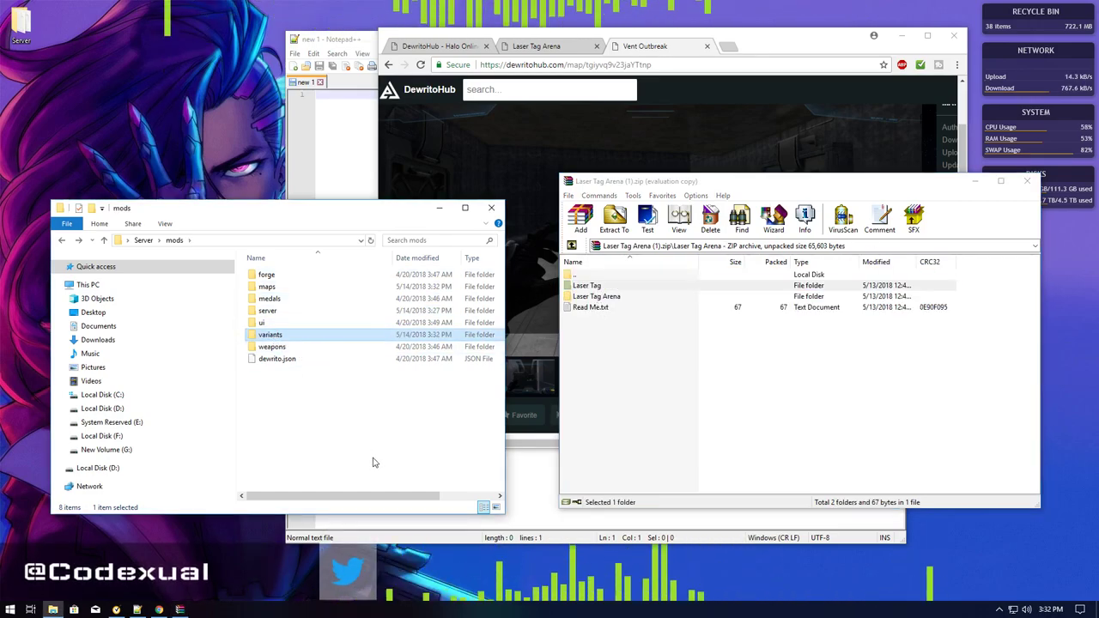
double_click(301, 337)
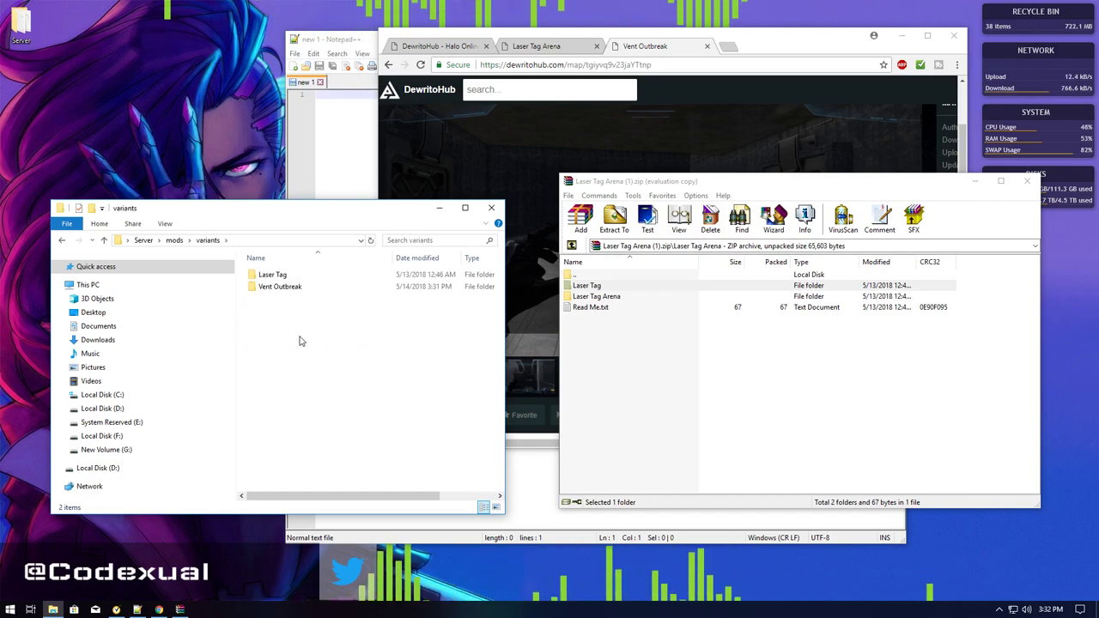
Copy the name of the Laser Tag Arena folder inside the archive
left_click(618, 297)
left_click(589, 286)
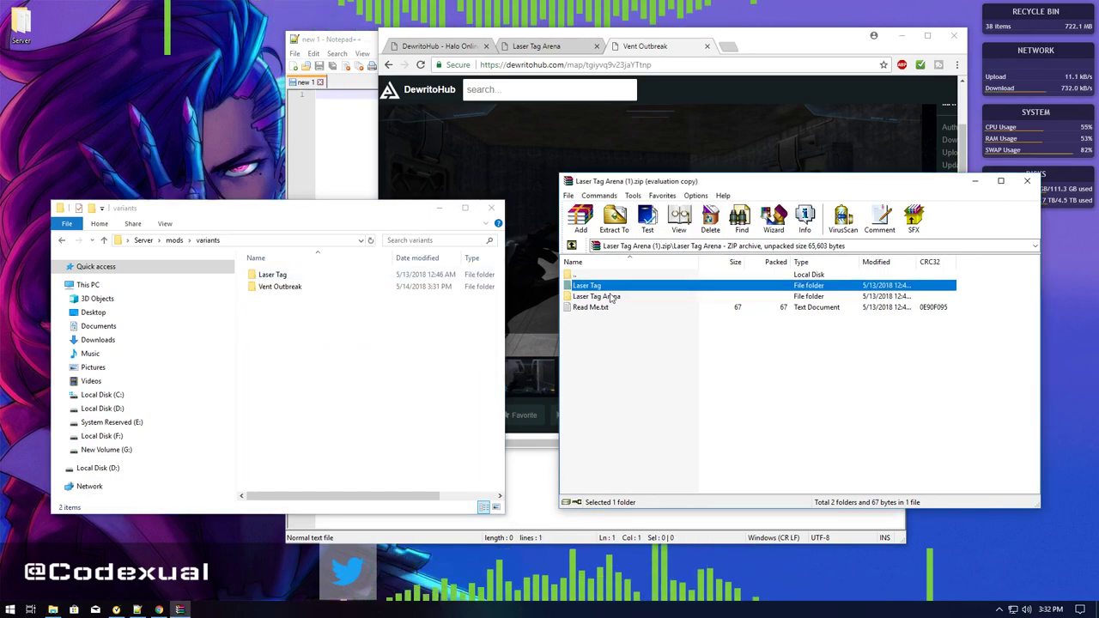
left_click(592, 296)
left_click(589, 285)
left_click(591, 297)
right_click(591, 296)
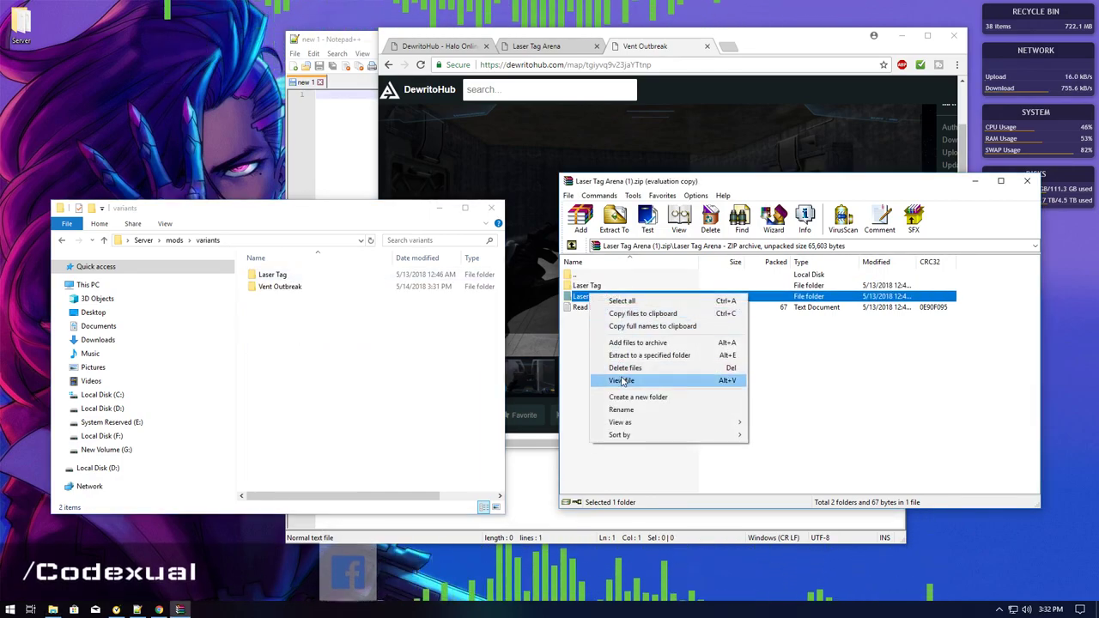
left_click(625, 410)
key("ctrl+c")
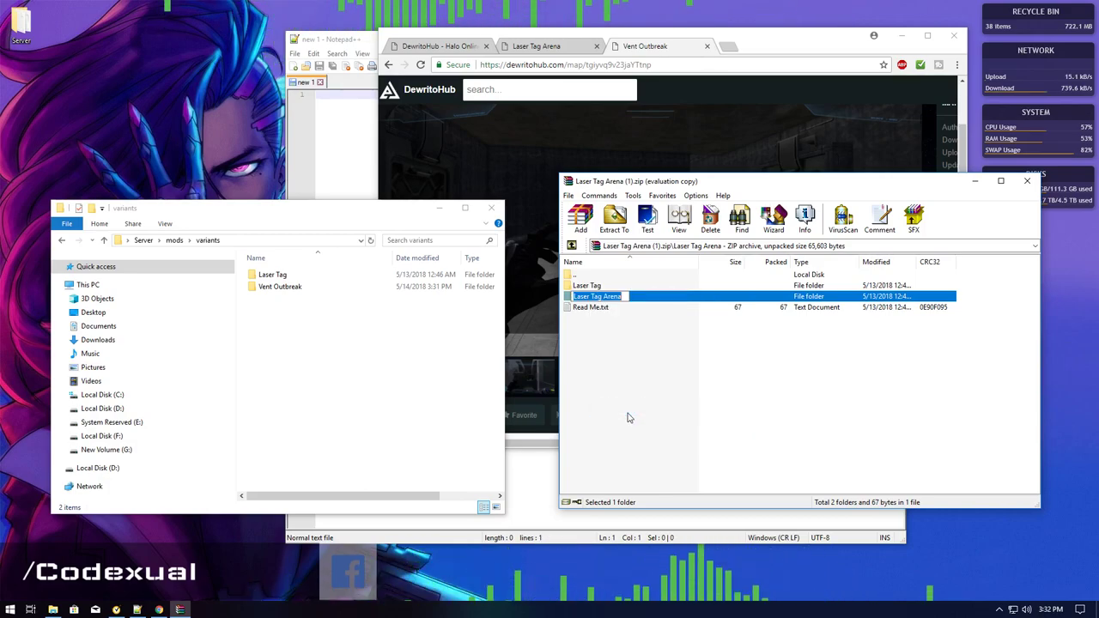
Rename the Laser Tag folder in variants as Laser Tag Arena using the copied name
left_click(355, 356)
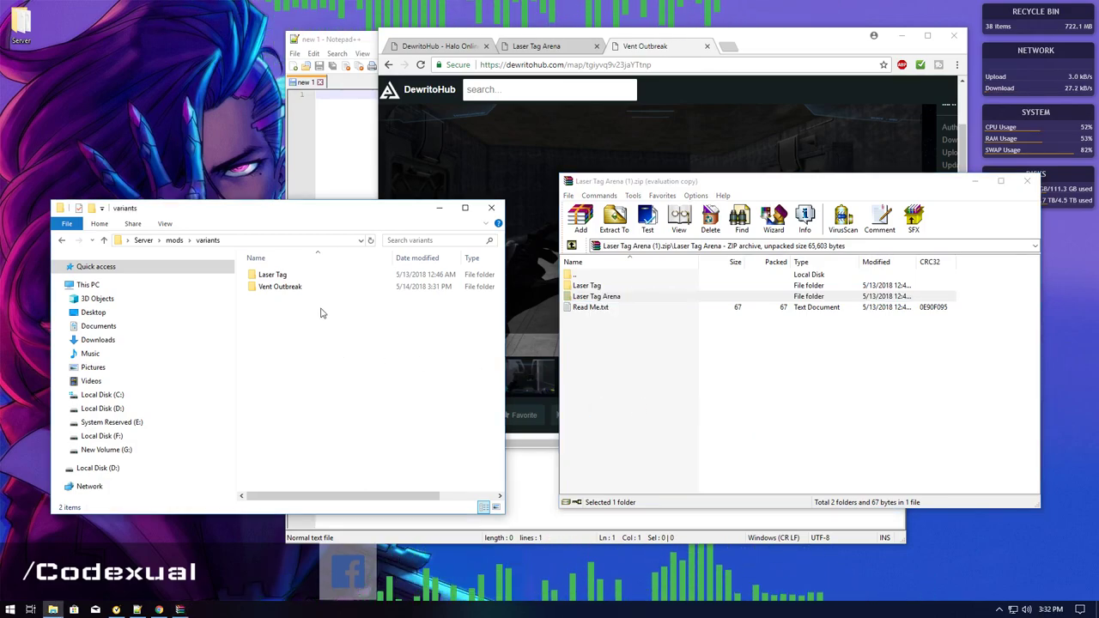
left_click(273, 276)
right_click(277, 279)
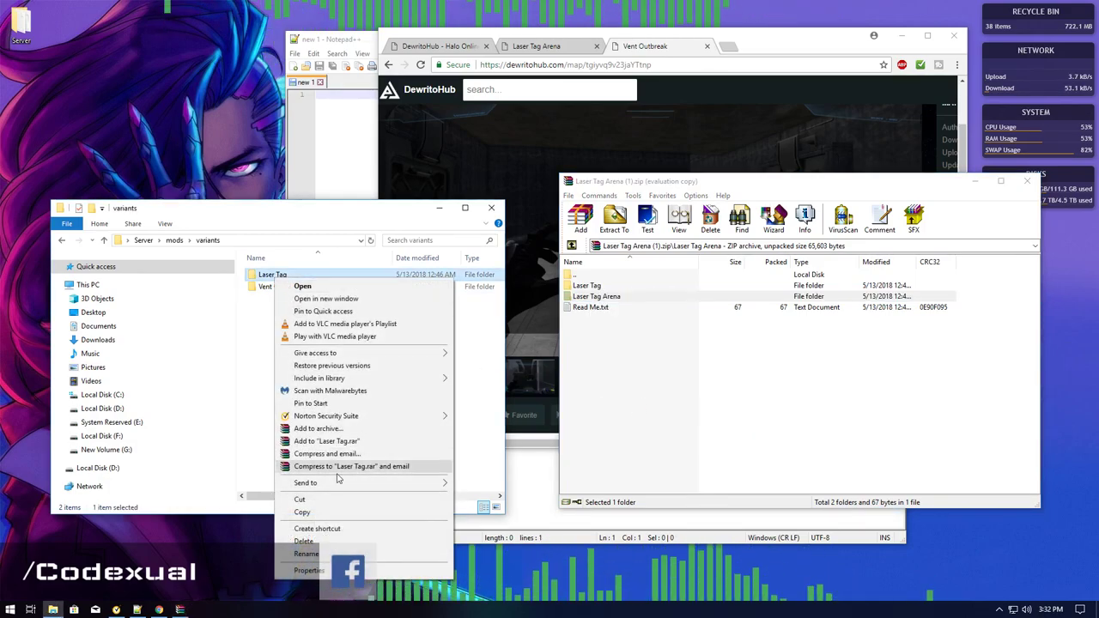
left_click(314, 552)
key("ctrl+v")
left_click(376, 336)
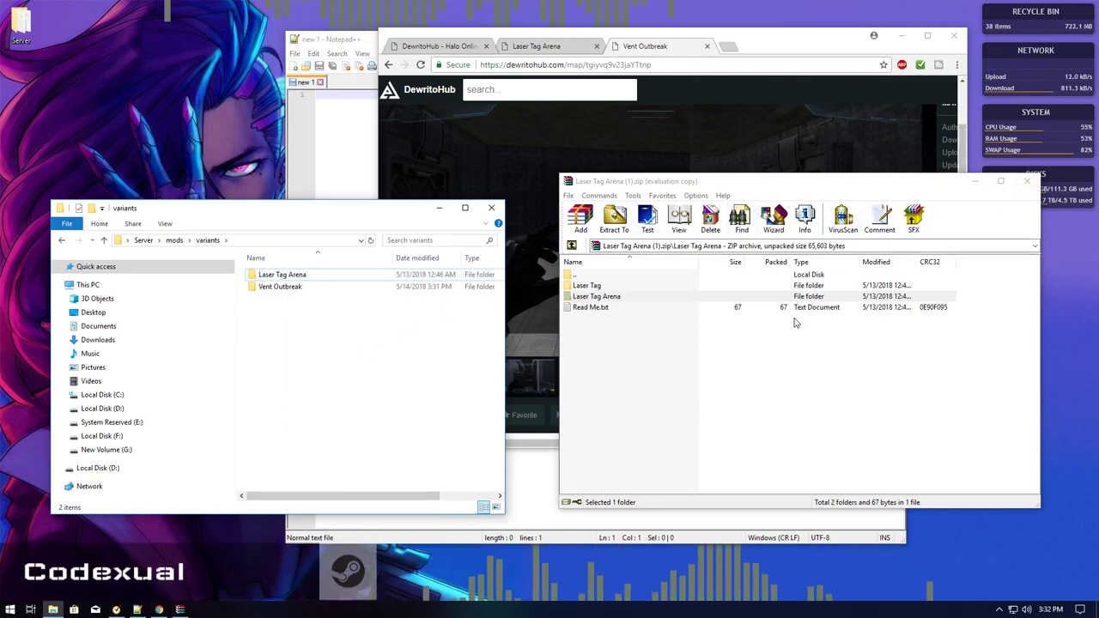
Close the Laser Tag Arena archive and open voting.json from the server folder inside mods in Notepad++
left_click(1027, 182)
left_click(376, 157)
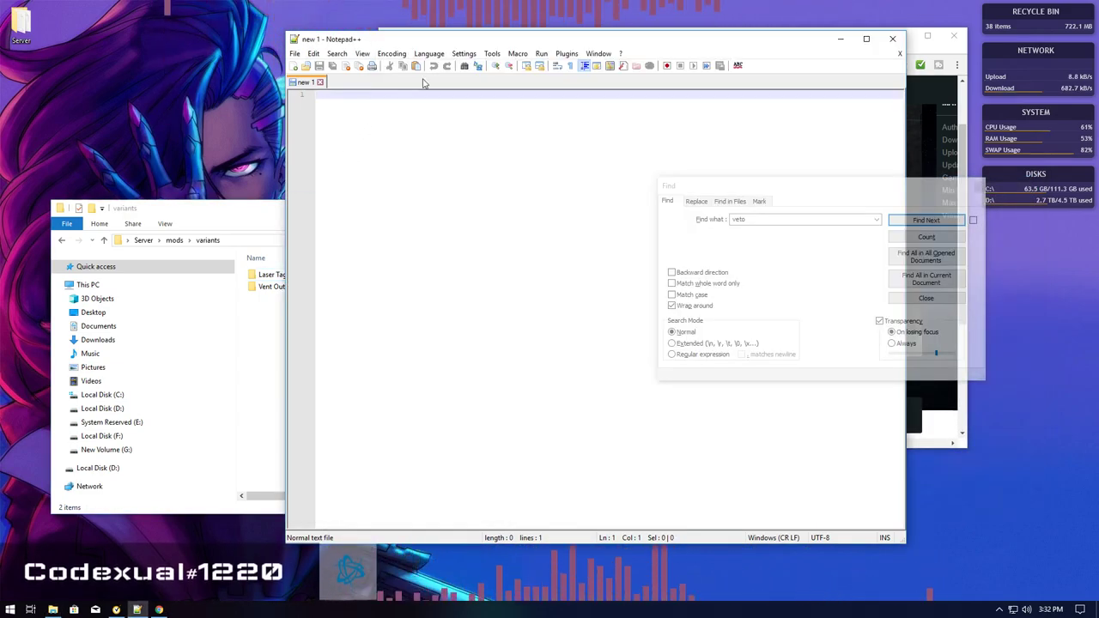
left_click(257, 350)
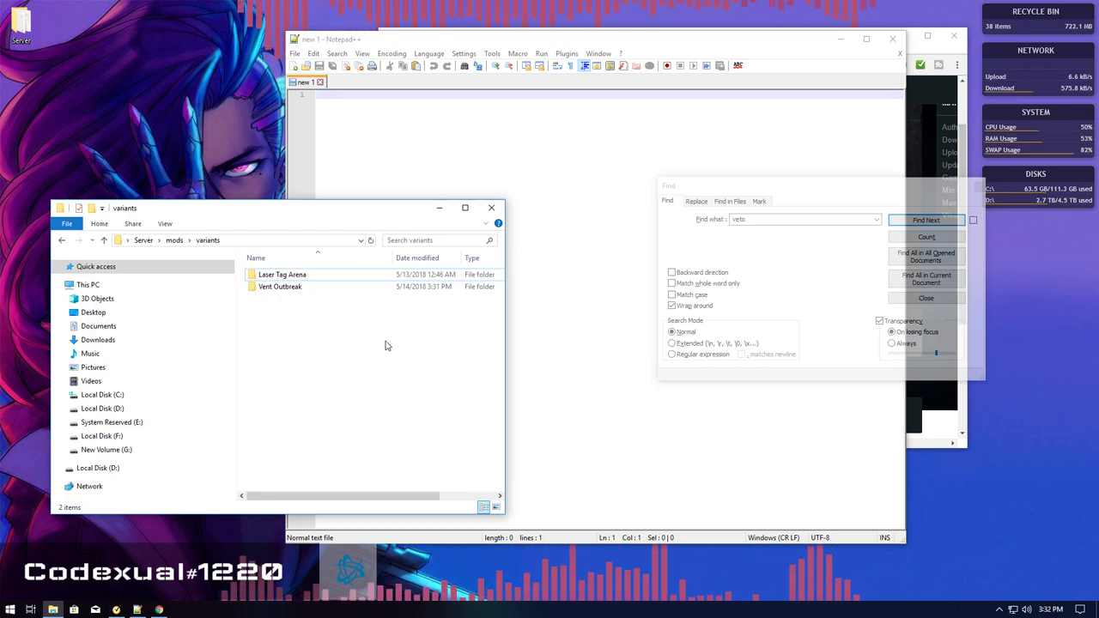
key("BackSpace")
left_click(361, 406)
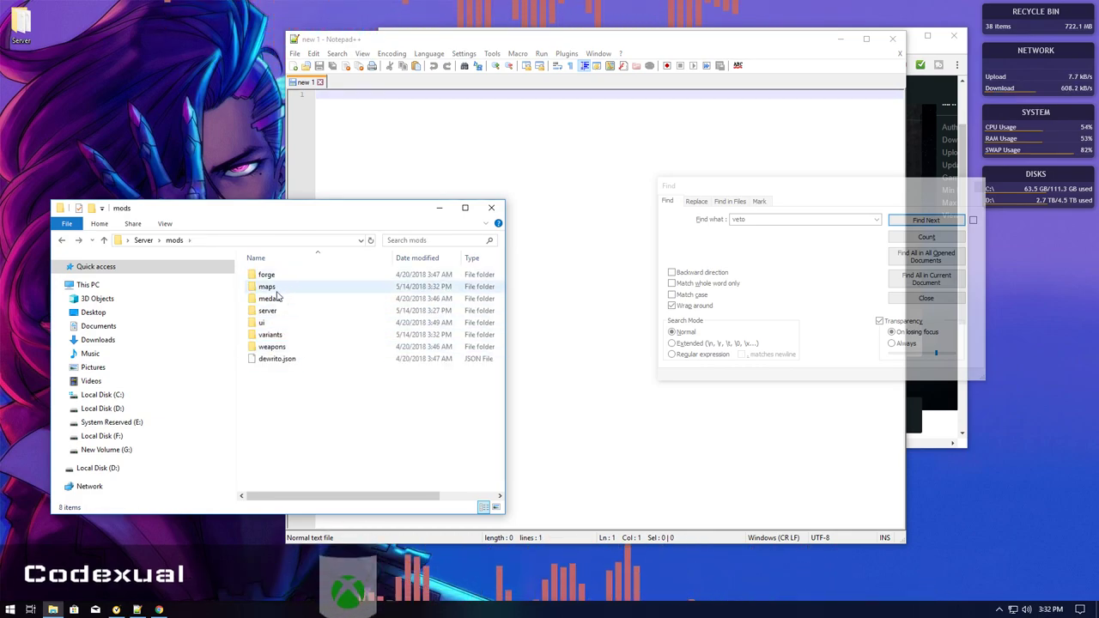
double_click(269, 310)
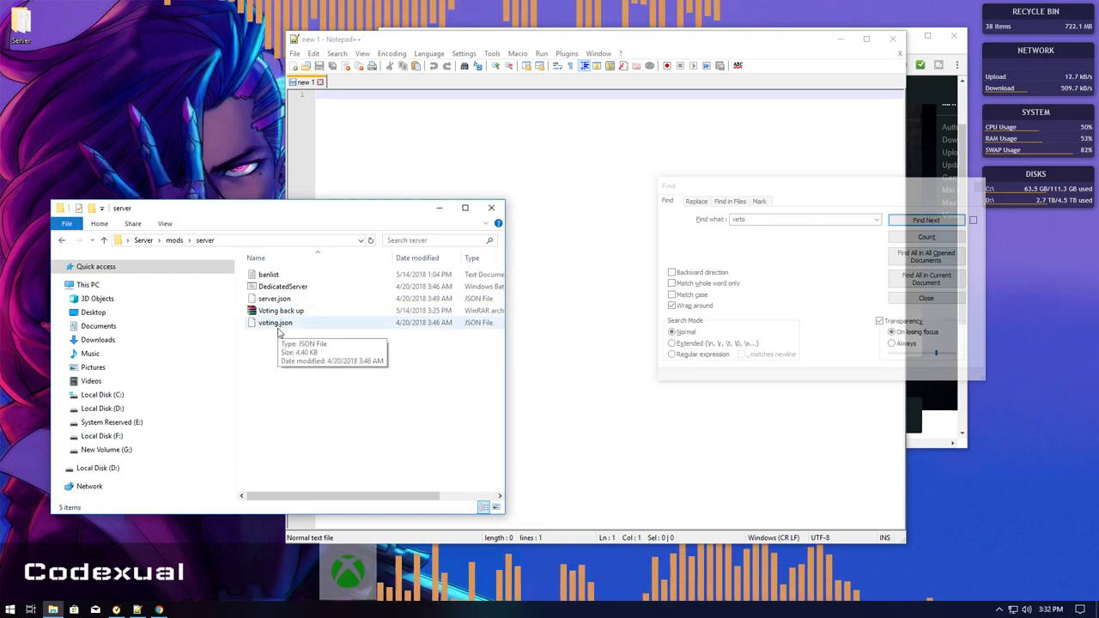
right_click(277, 330)
left_click(302, 351)
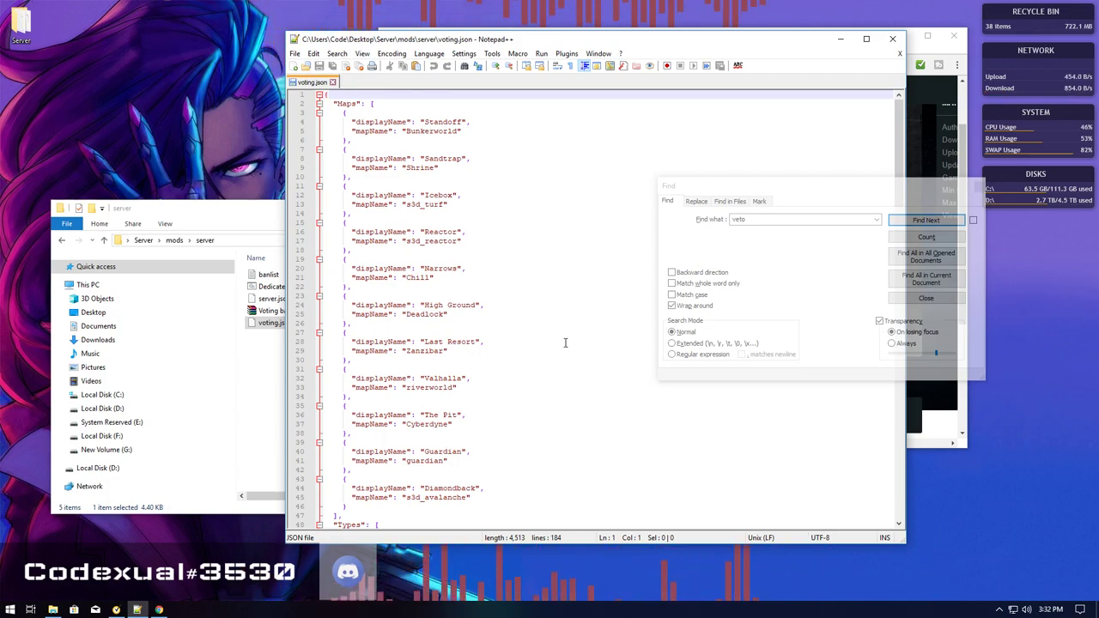
Look through the whole voting.json file, from the Maps list to the last game type, and return to the start of Types
scroll(558, 327, "down", 8)
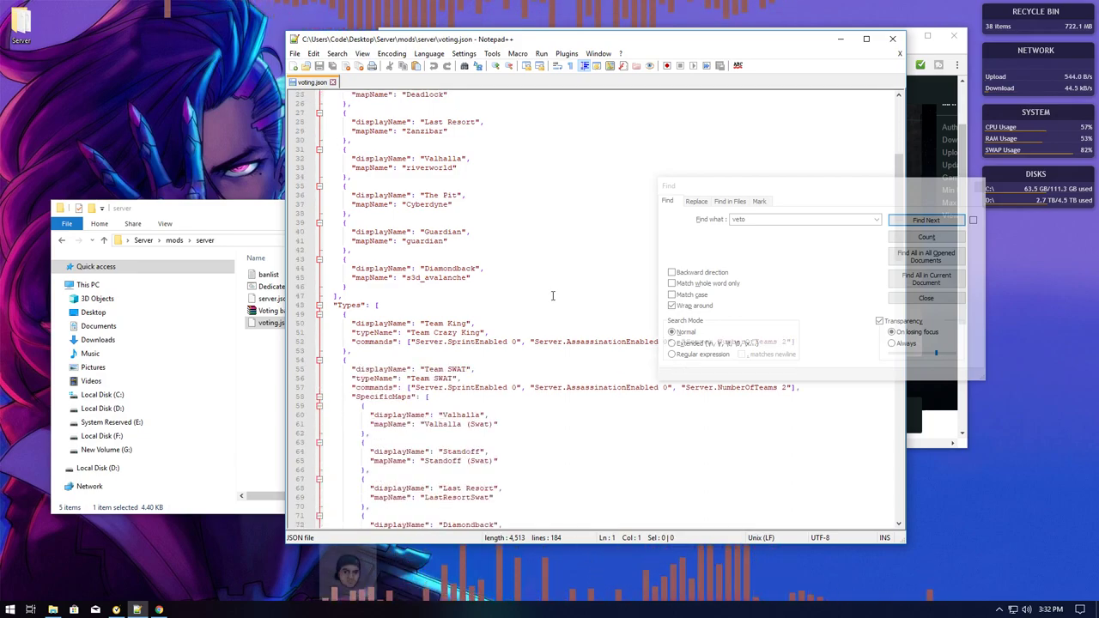
scroll(553, 295, "down", 19)
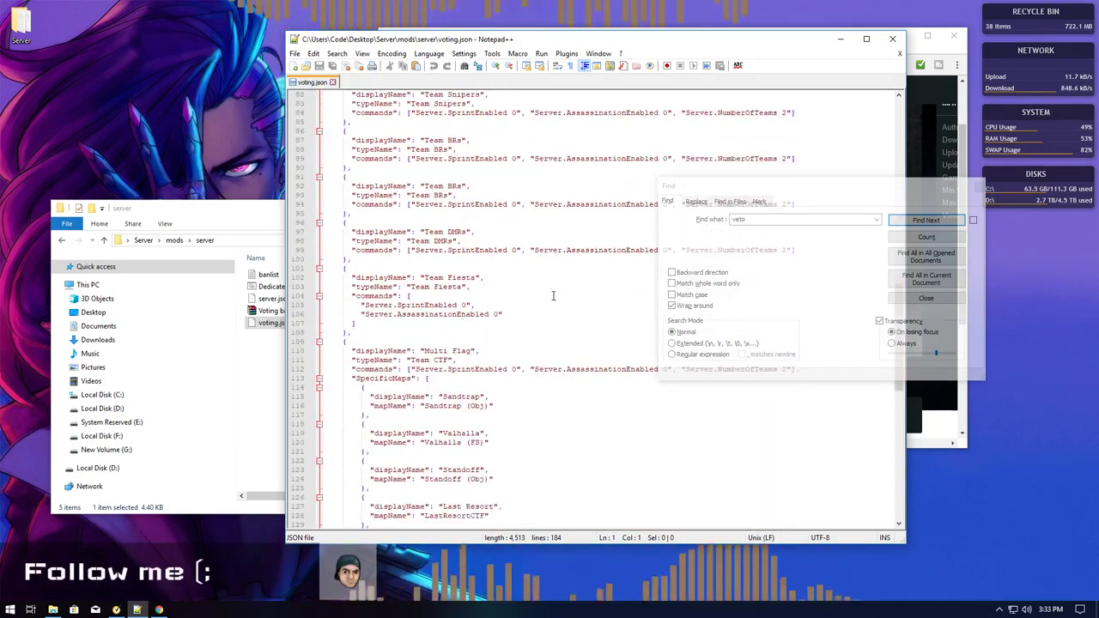
scroll(553, 296, "down", 18)
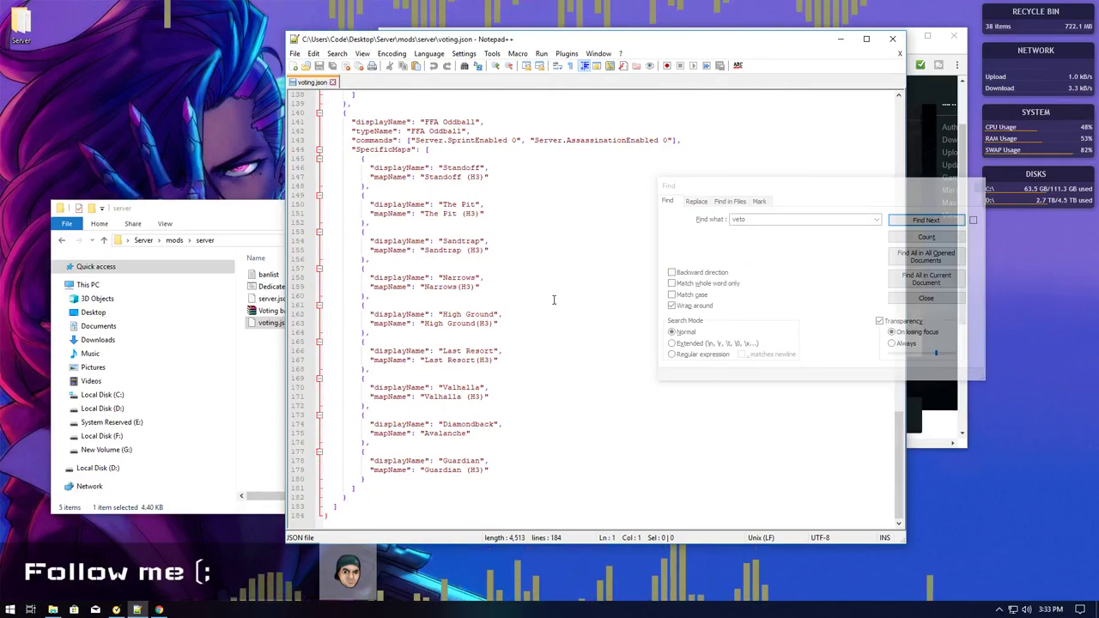
scroll(554, 299, "up", 13)
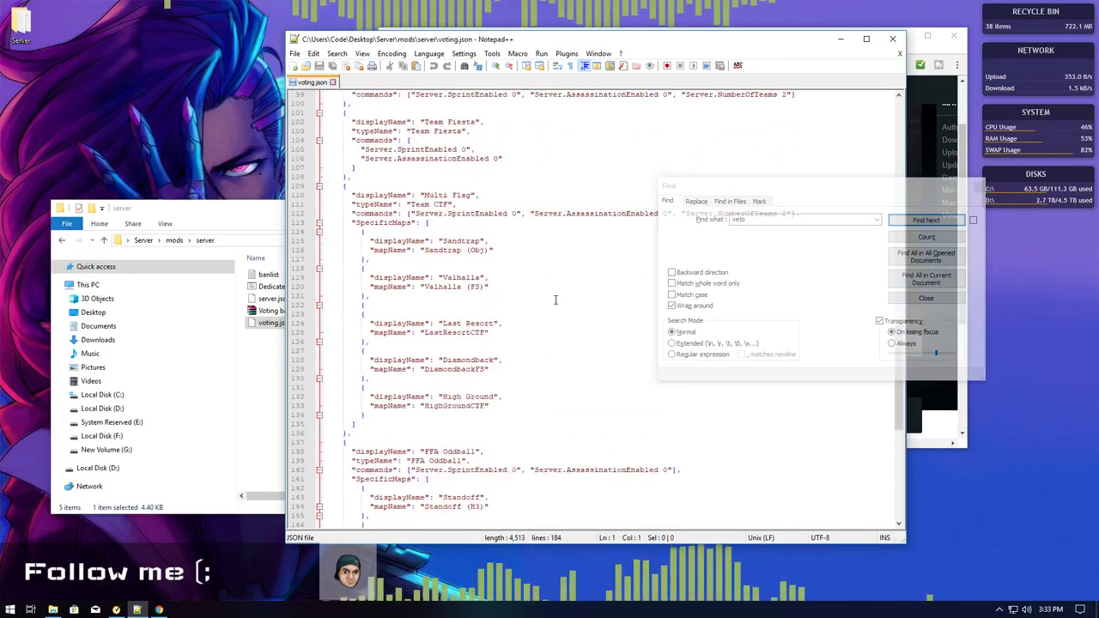
scroll(556, 299, "up", 5)
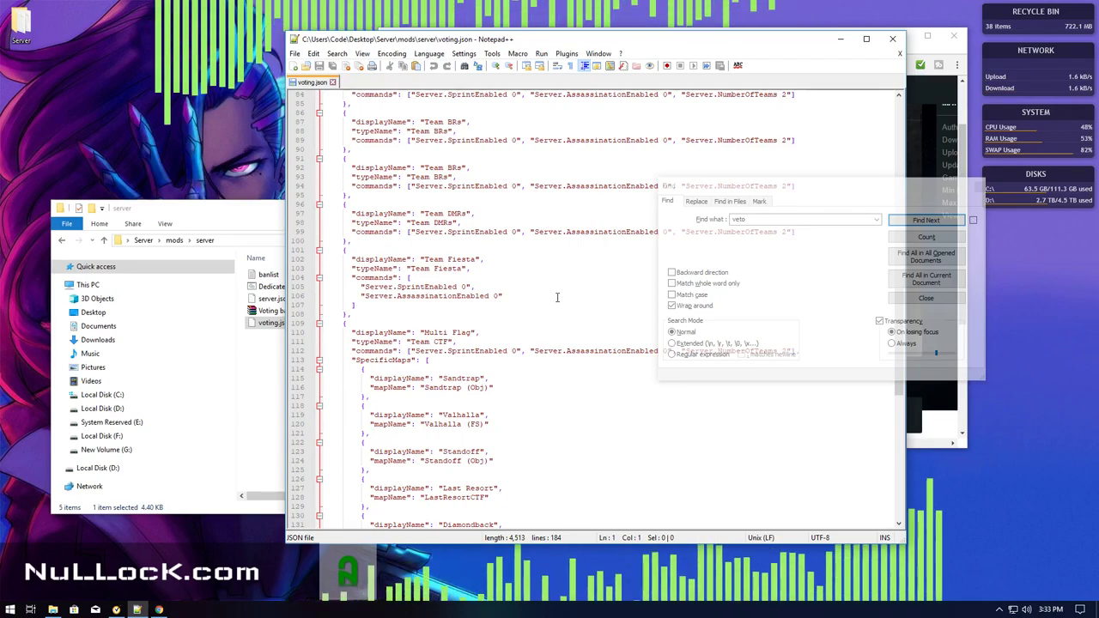
scroll(556, 297, "up", 4)
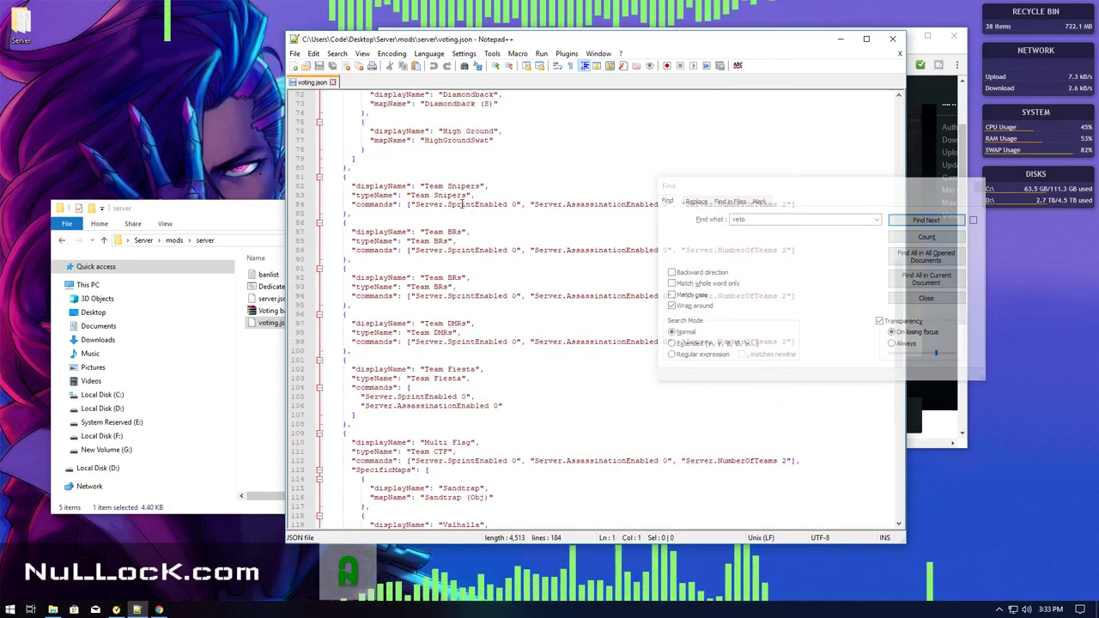
scroll(463, 204, "up", 9)
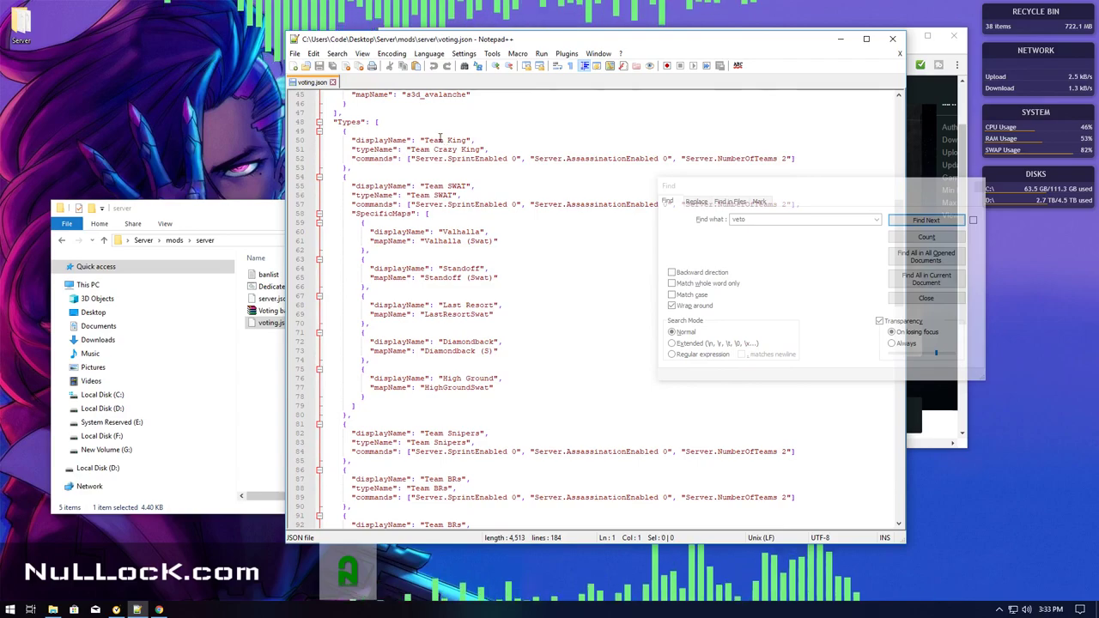
Examine the Team King display name and the complete Team SWAT entry with its SpecificMaps under Types
left_click_drag(423, 140, 446, 140)
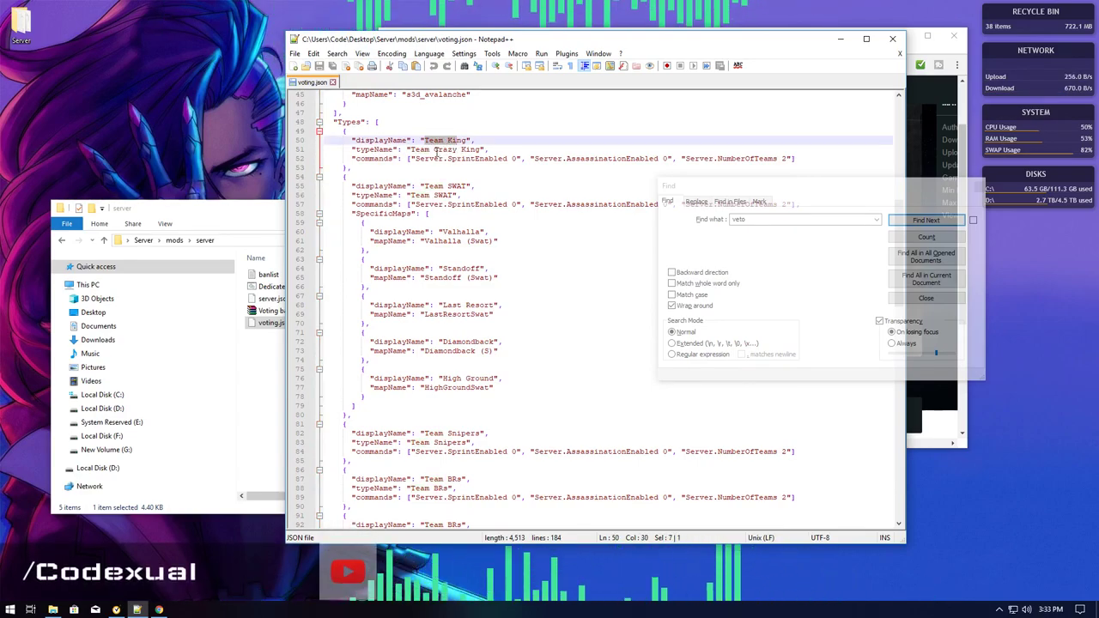
left_click(436, 185)
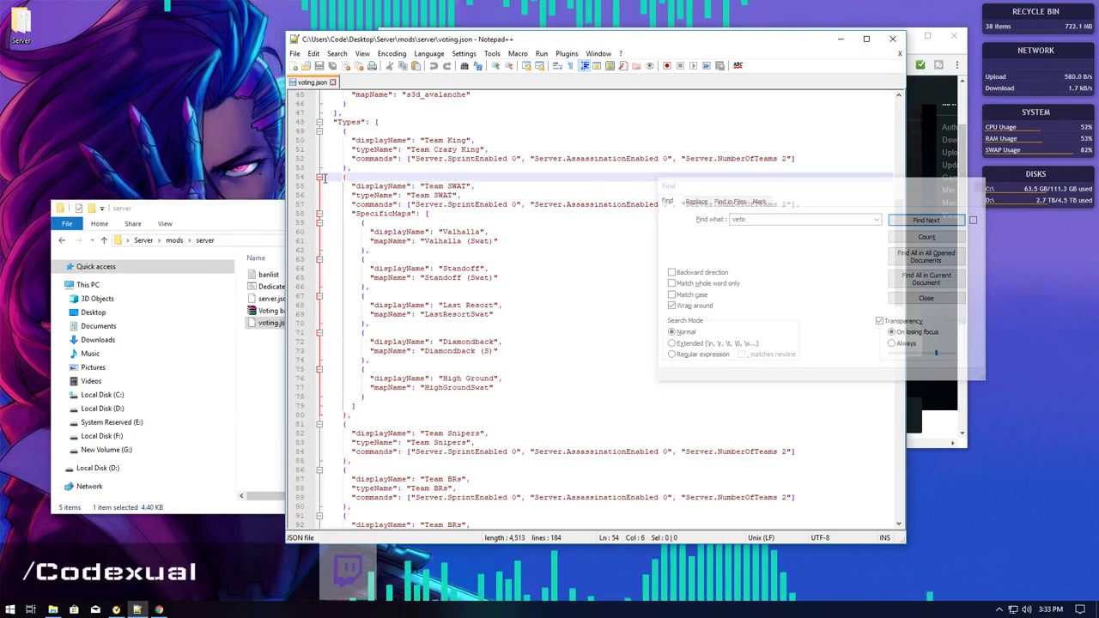
left_click_drag(325, 176, 536, 413)
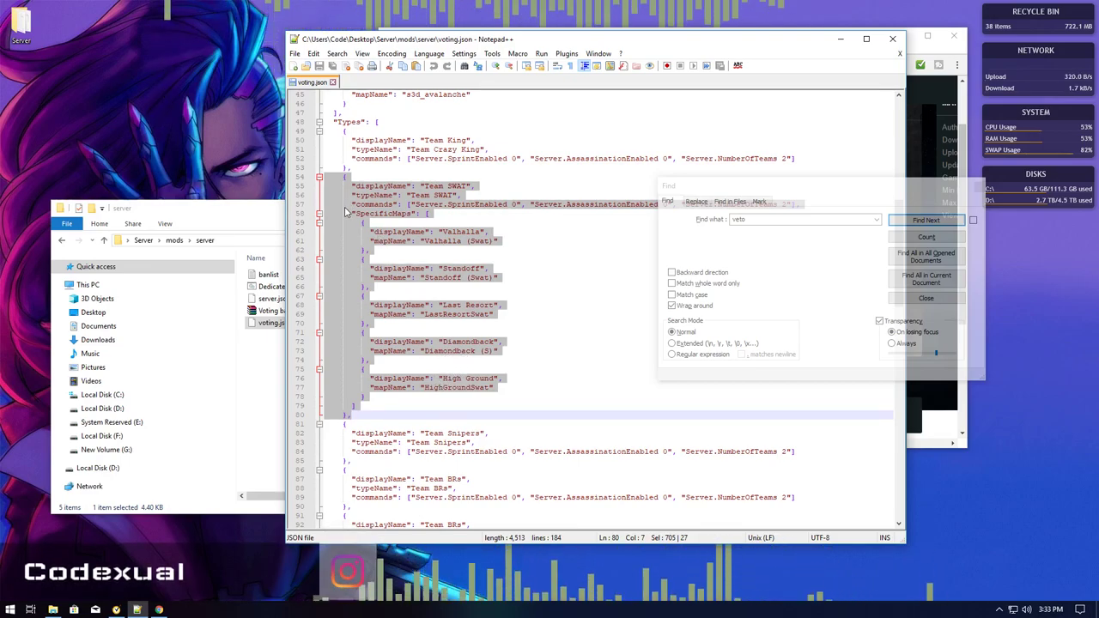
left_click(422, 186)
triple_click(426, 185)
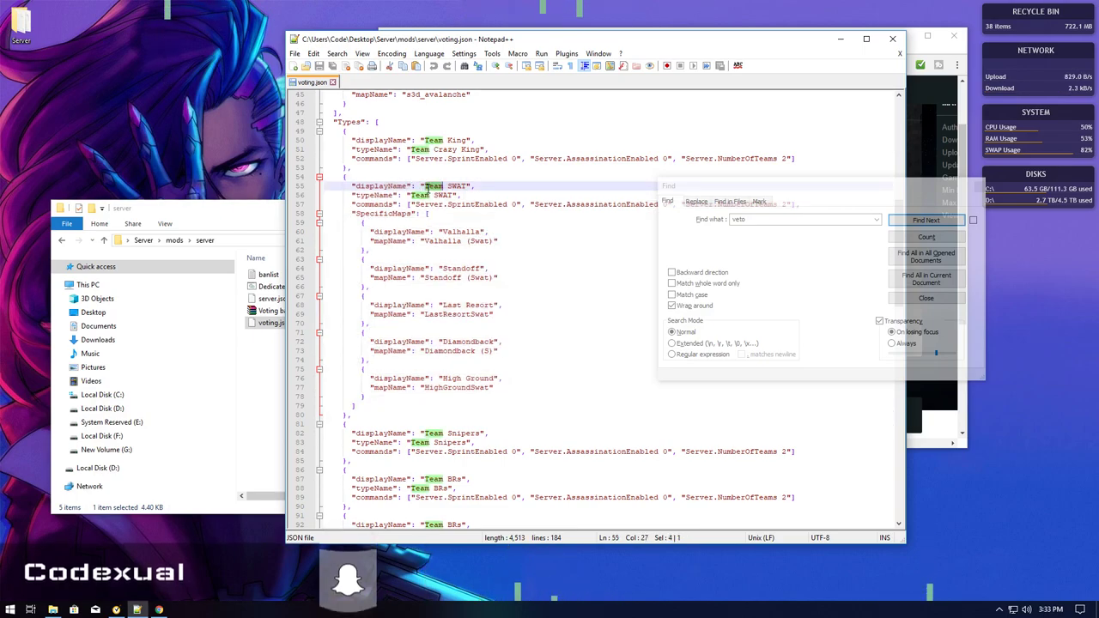
left_click(424, 186)
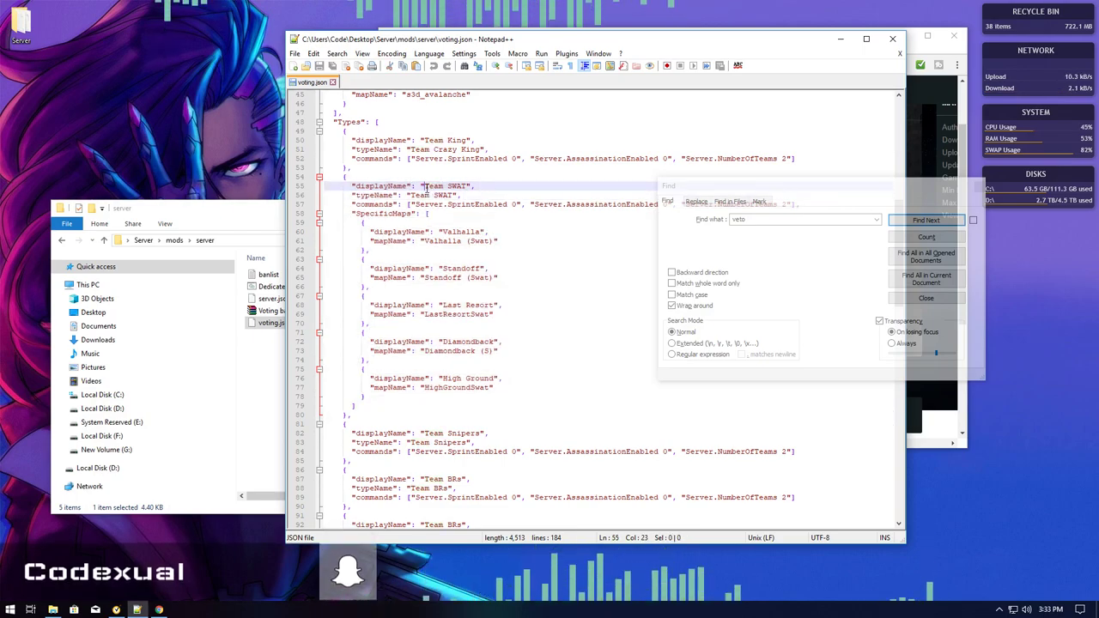
left_click_drag(424, 185, 429, 185)
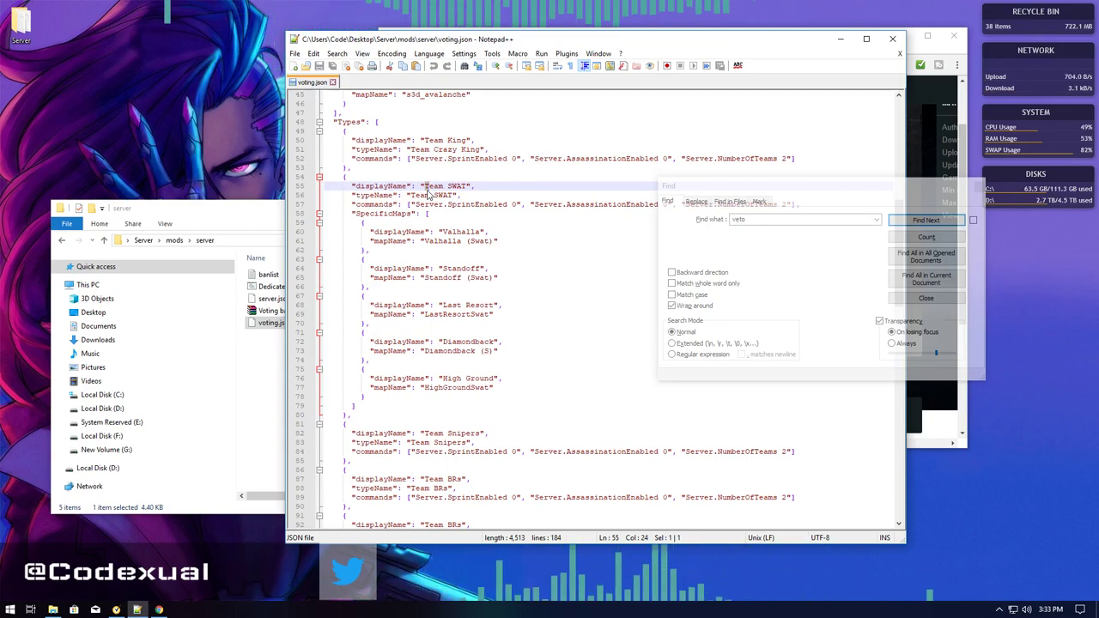
Examine the extent of the Maps block and the Team King entry under Types by selecting each one
scroll(430, 195, "up", 7)
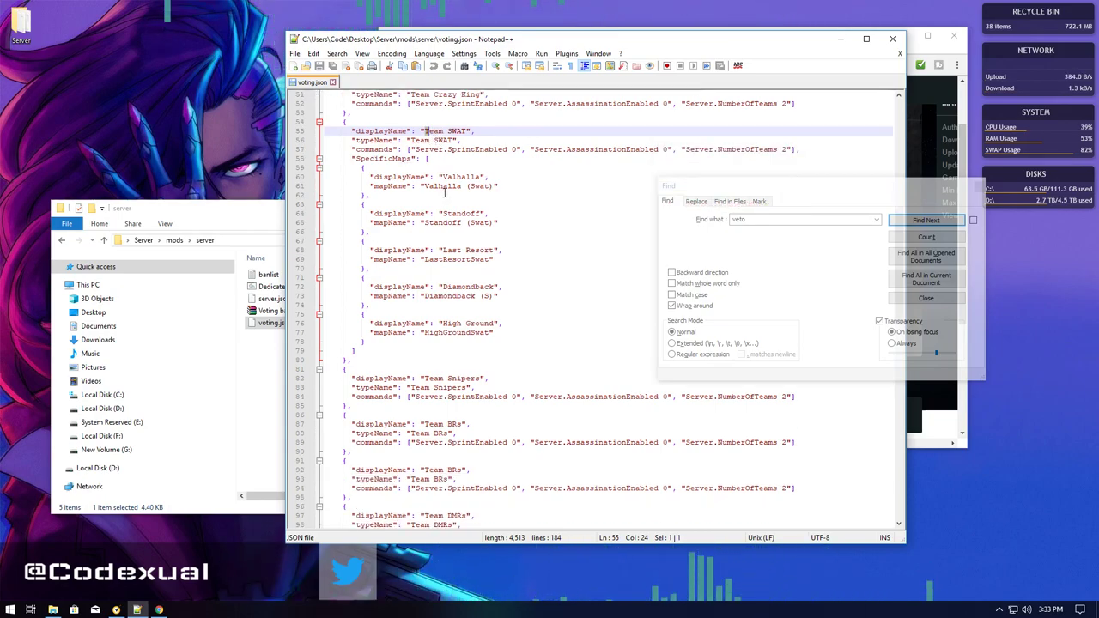
scroll(429, 195, "up", 8)
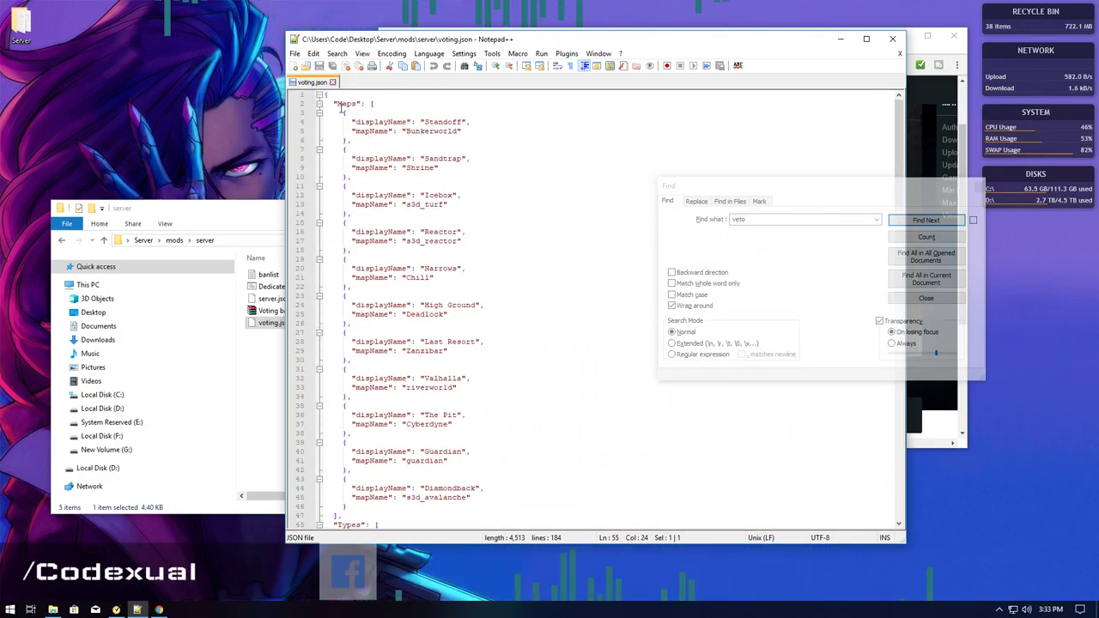
left_click_drag(326, 96, 380, 407)
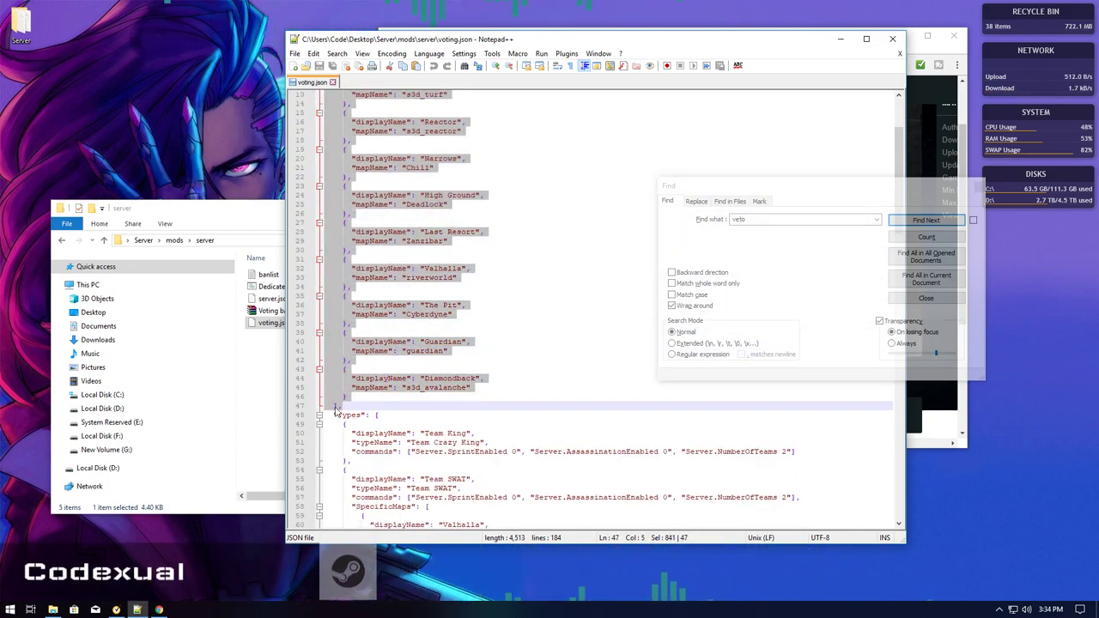
left_click(340, 415)
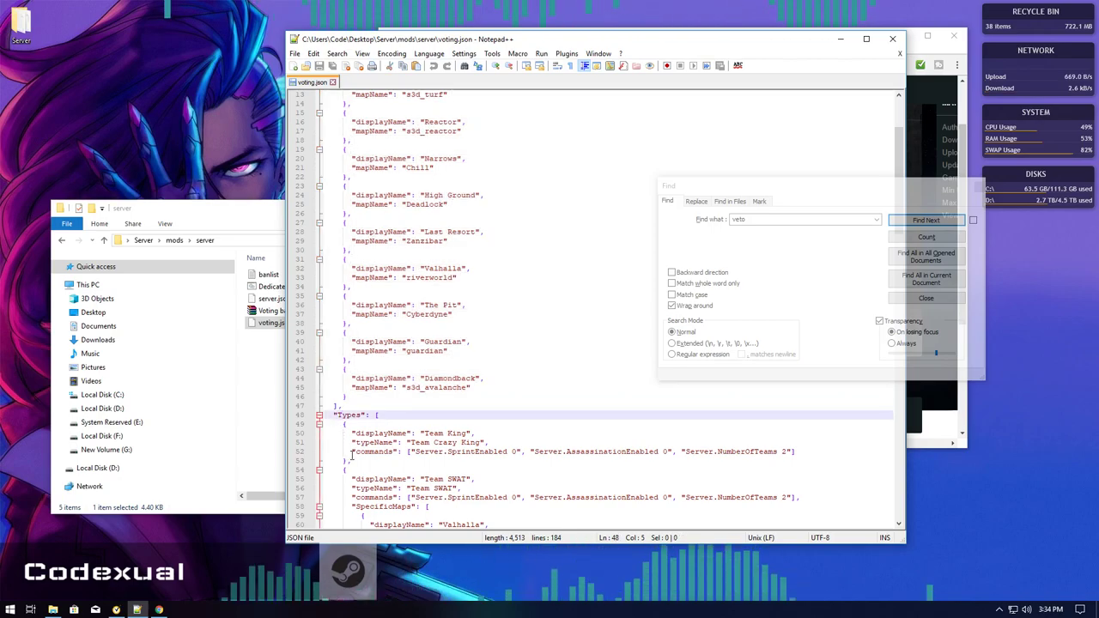
left_click_drag(354, 461, 295, 430)
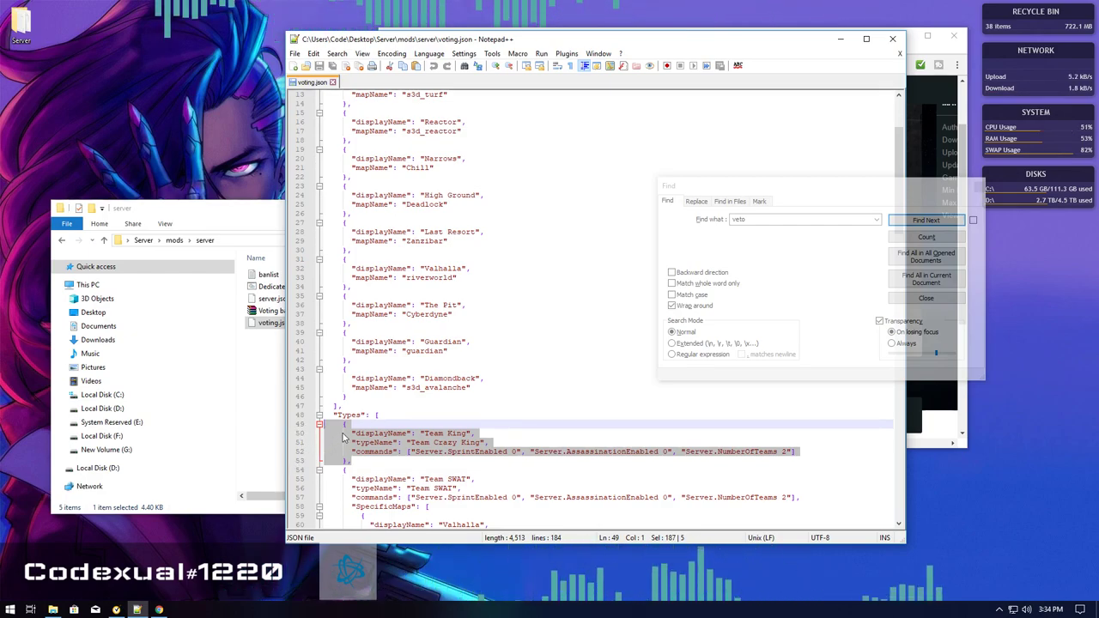
scroll(344, 438, "down", 3)
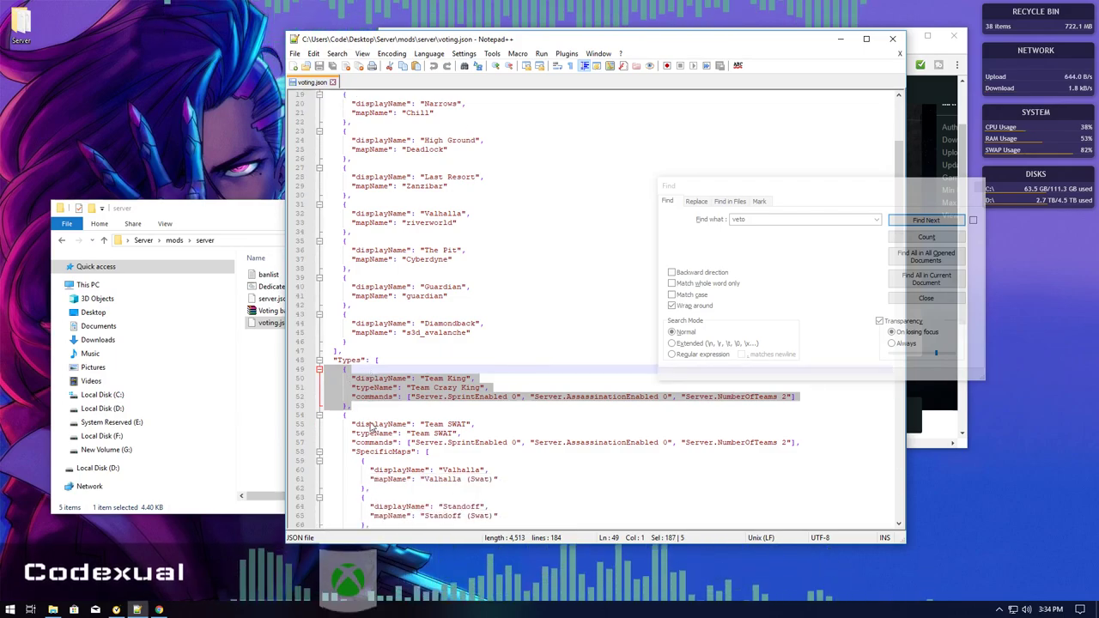
scroll(372, 389, "down", 2)
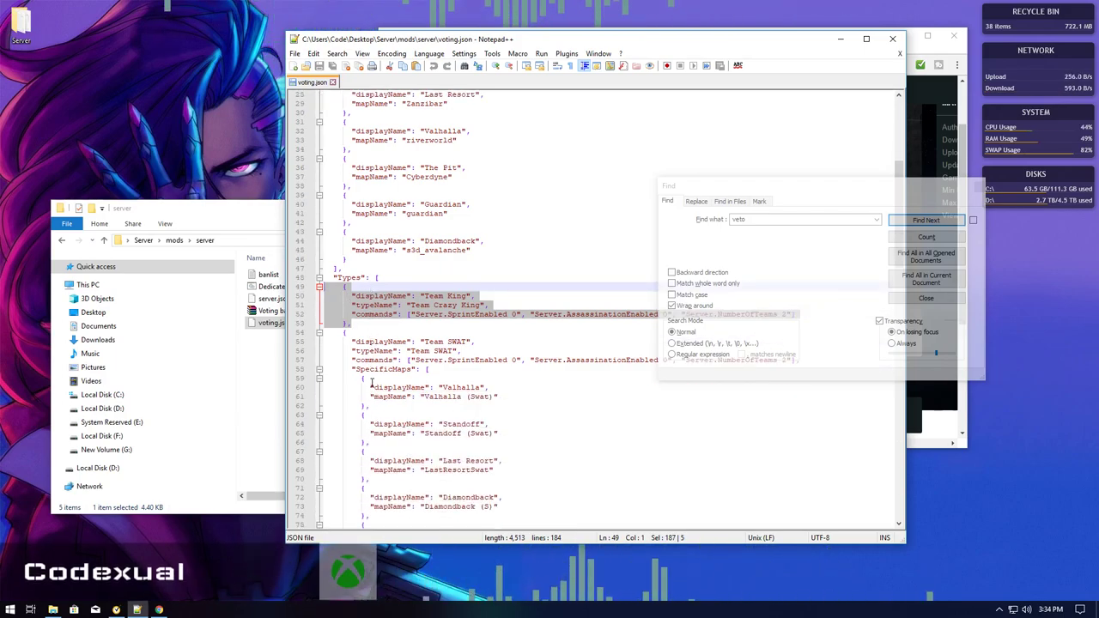
scroll(369, 359, "down", 1)
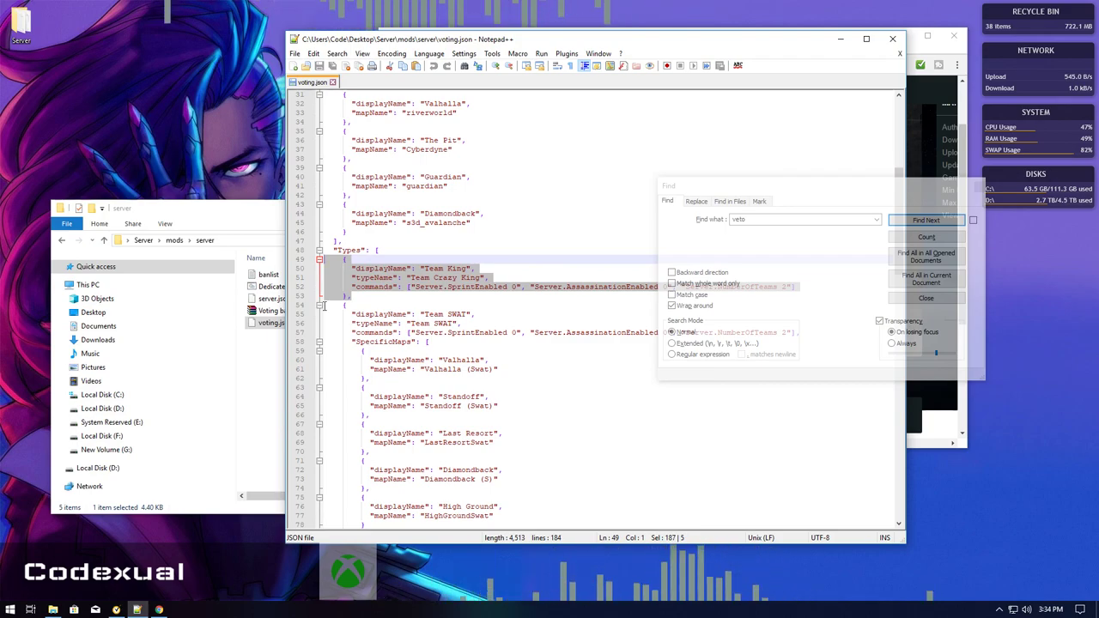
Examine the Team SWAT entry and the start of its SpecificMaps list with the Valhalla map
left_click_drag(325, 305, 397, 463)
scroll(401, 377, "down", 3)
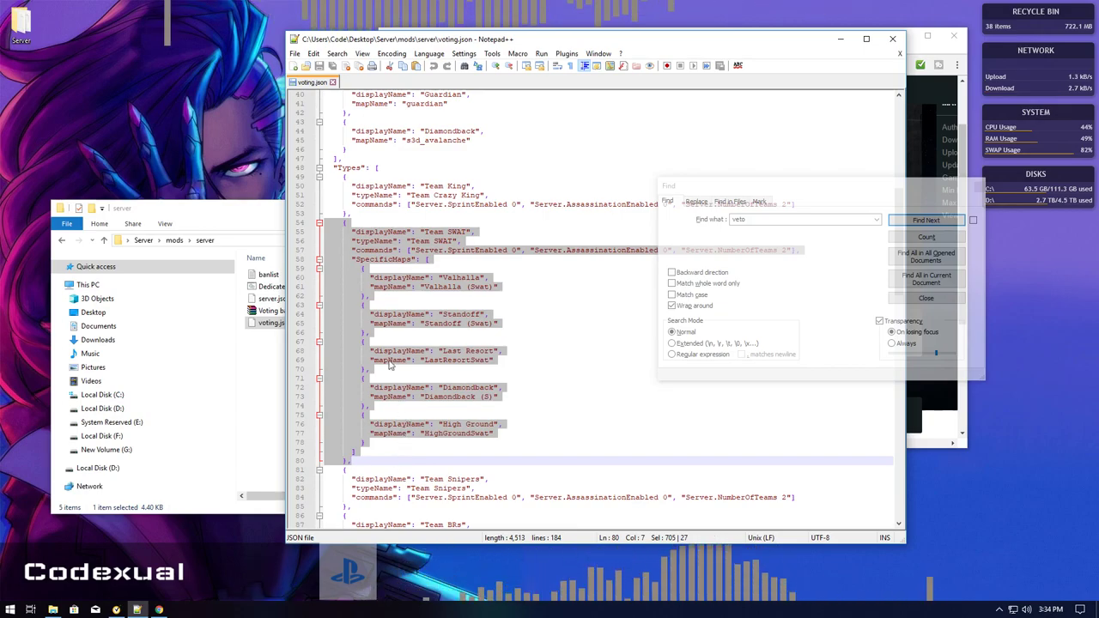
left_click(359, 259)
left_click(356, 259)
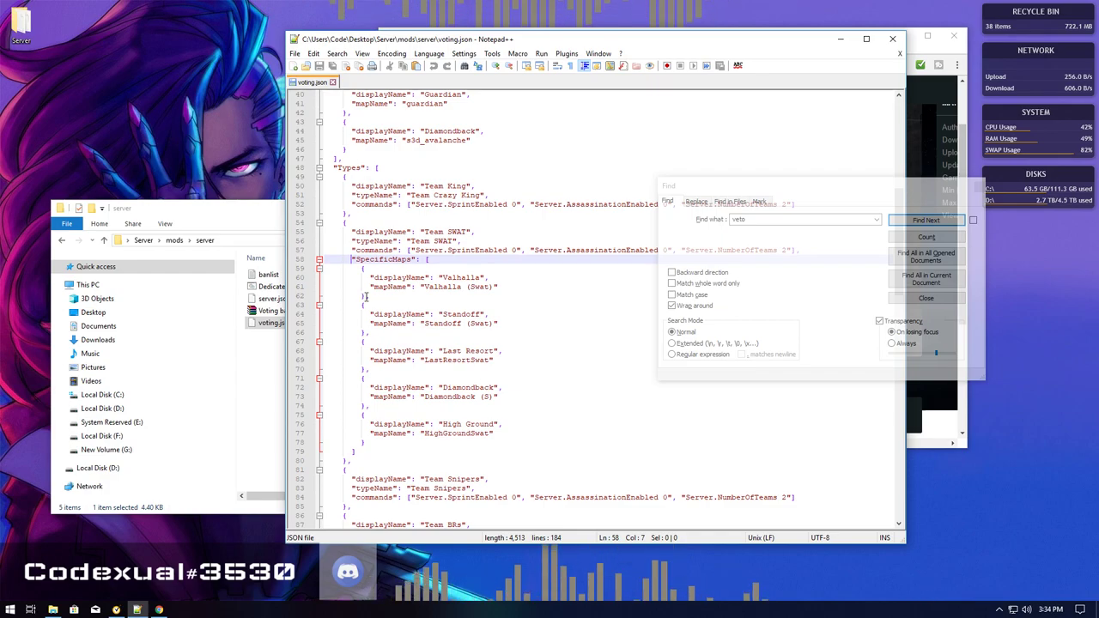
left_click_drag(371, 295, 319, 260)
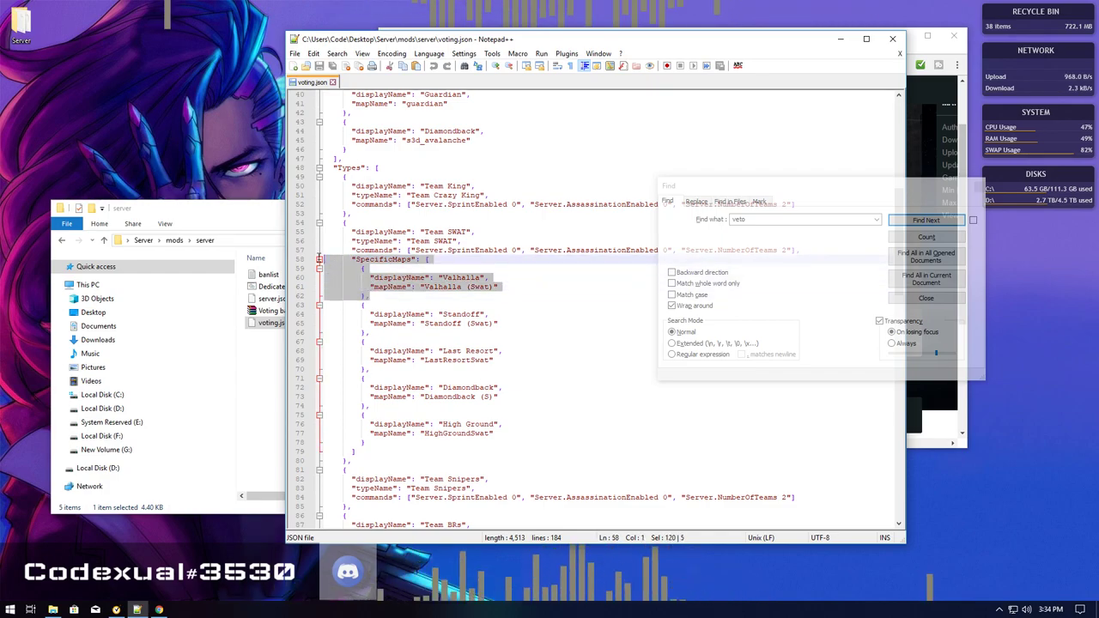
Delete the whole Team King entry from Types, including the blank line left in its place
left_click_drag(361, 214, 292, 177)
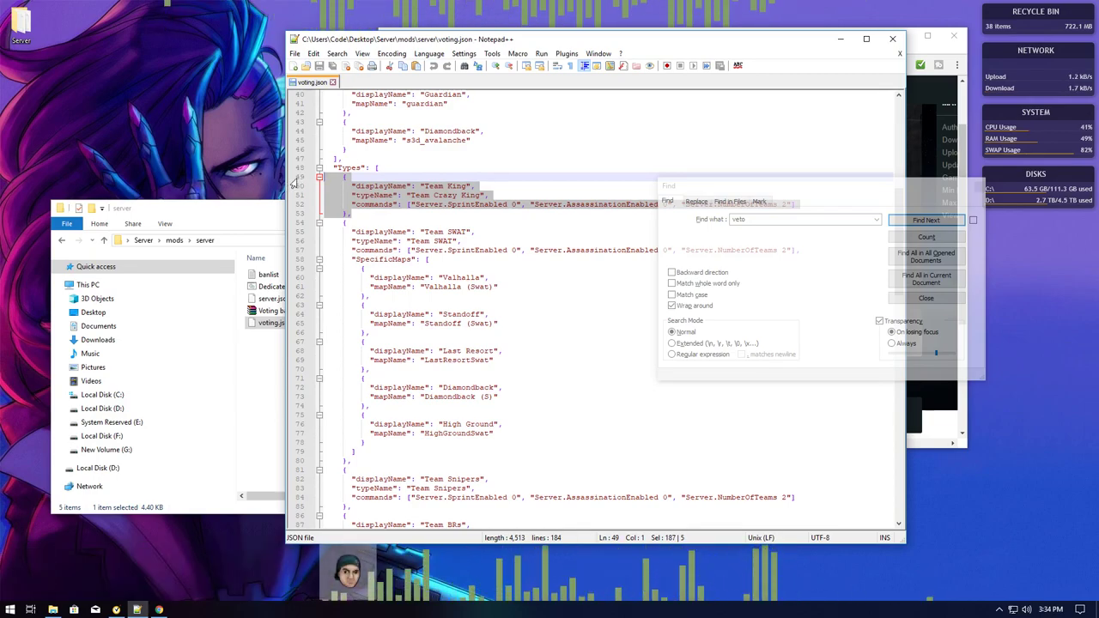
key("Delete")
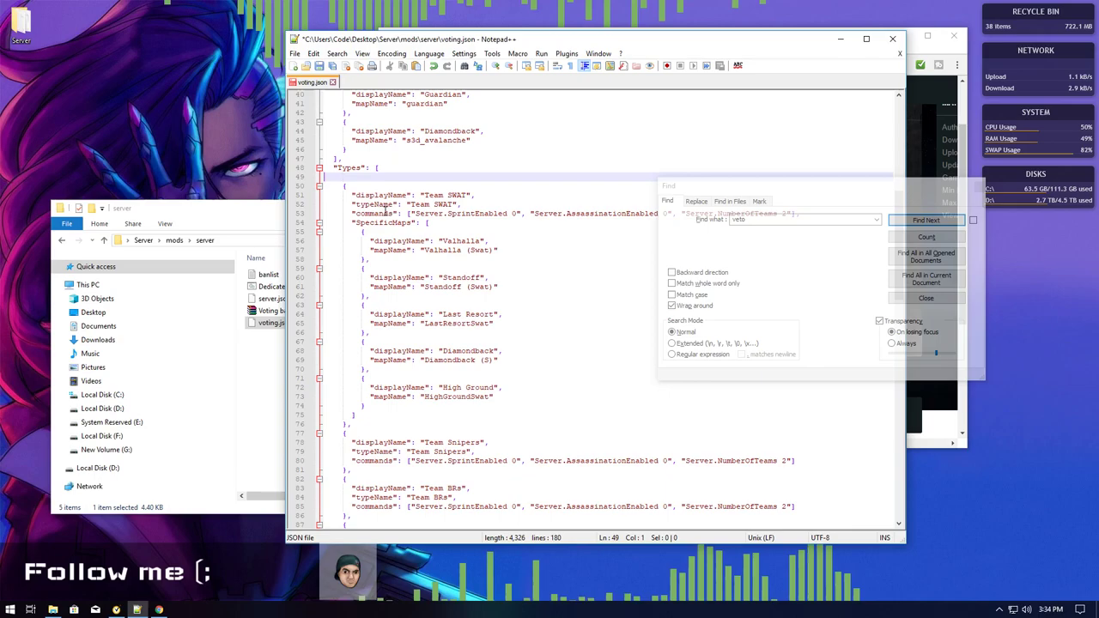
key("Delete")
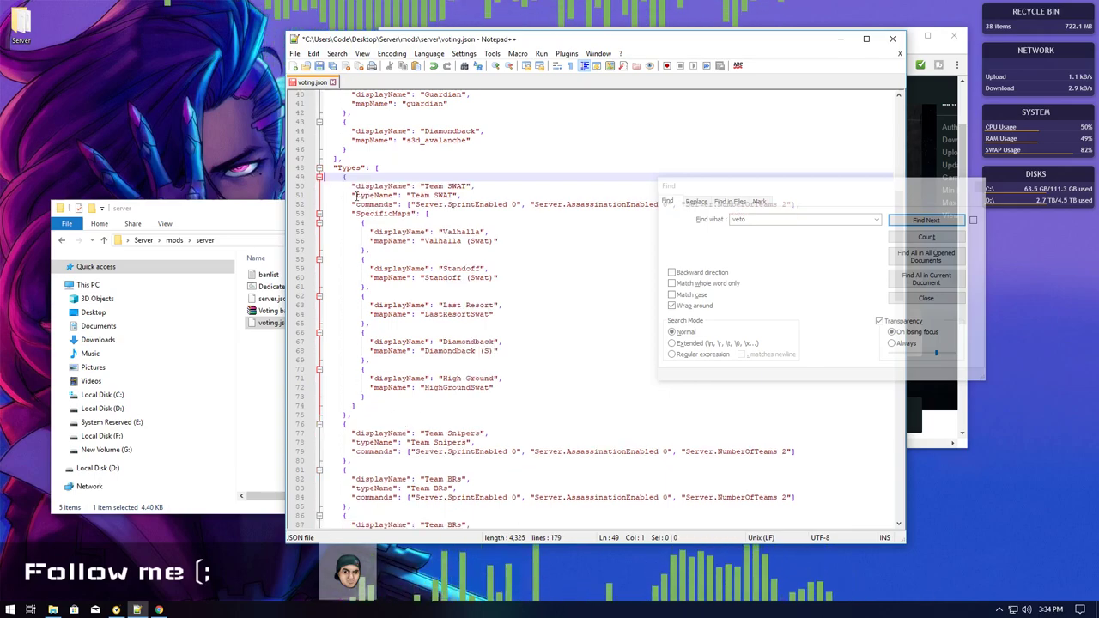
Delete the Standoff, Last Resort and Diamondback maps from the SpecificMaps list of Team SWAT
left_click(371, 397)
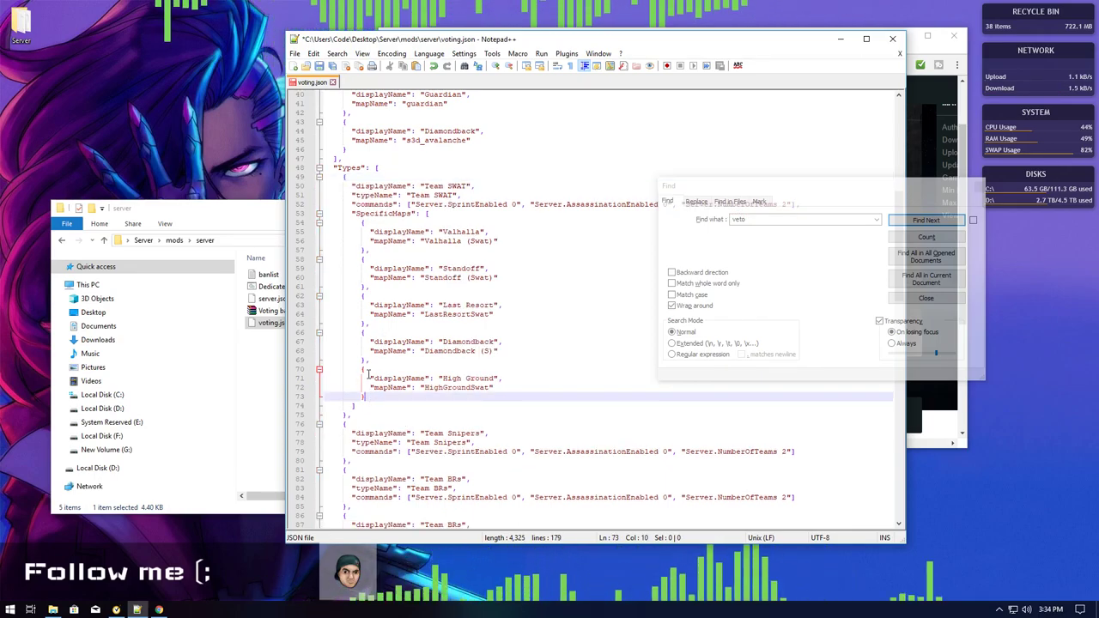
left_click(371, 360)
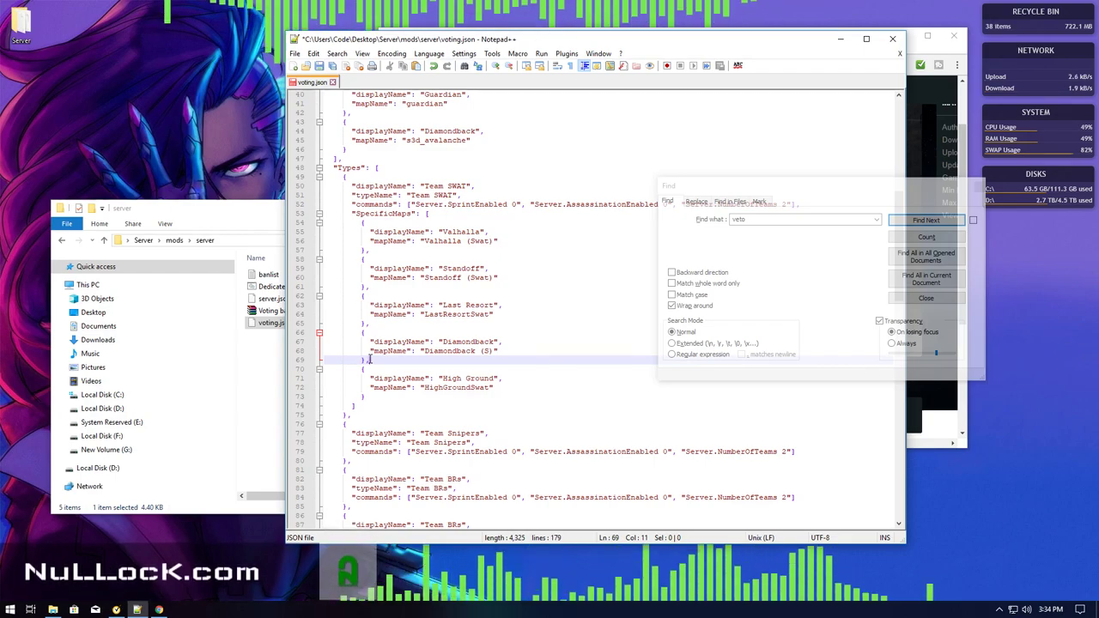
left_click(327, 260)
left_click_drag(355, 260, 372, 361)
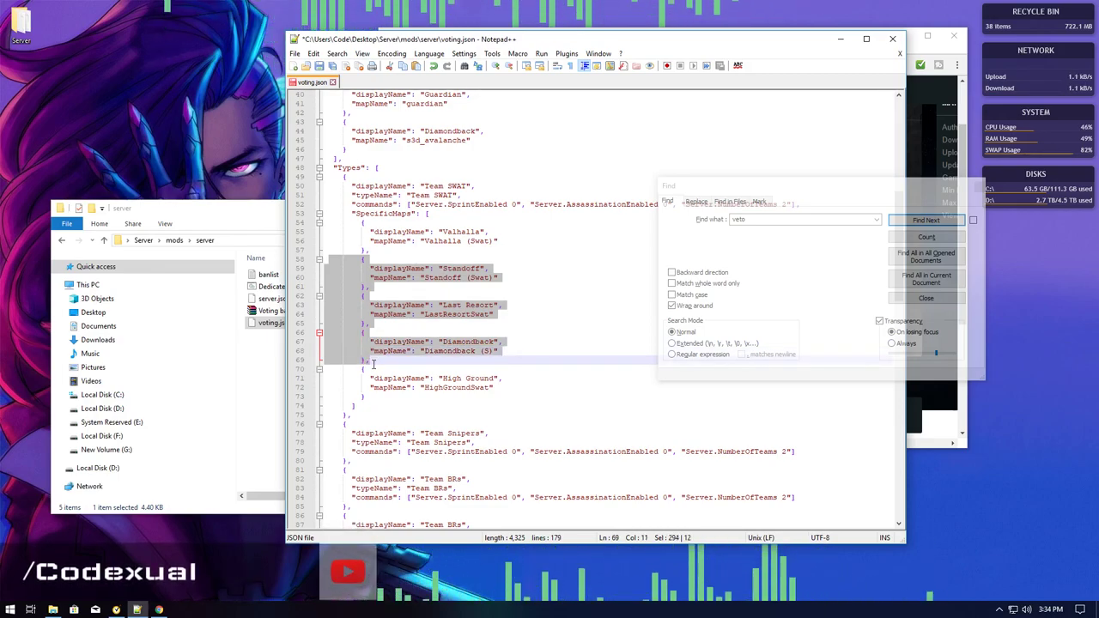
key("Delete")
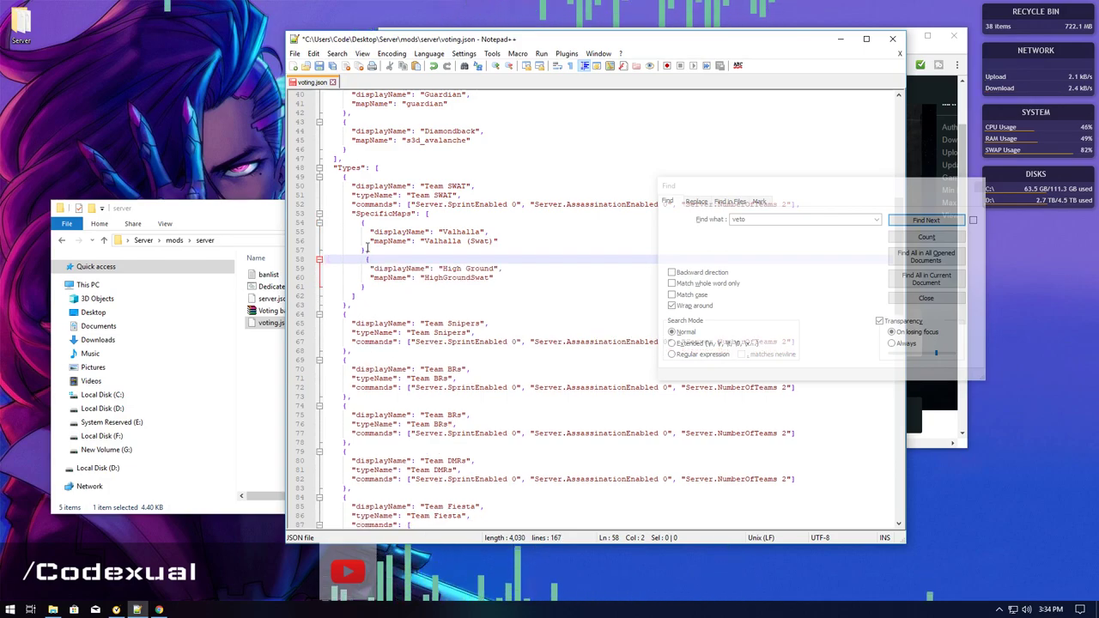
Delete every game type after Team SWAT, from Team Snipers through the last FFA Oddball map, Guardian
left_click_drag(378, 292, 294, 225)
left_click(319, 314)
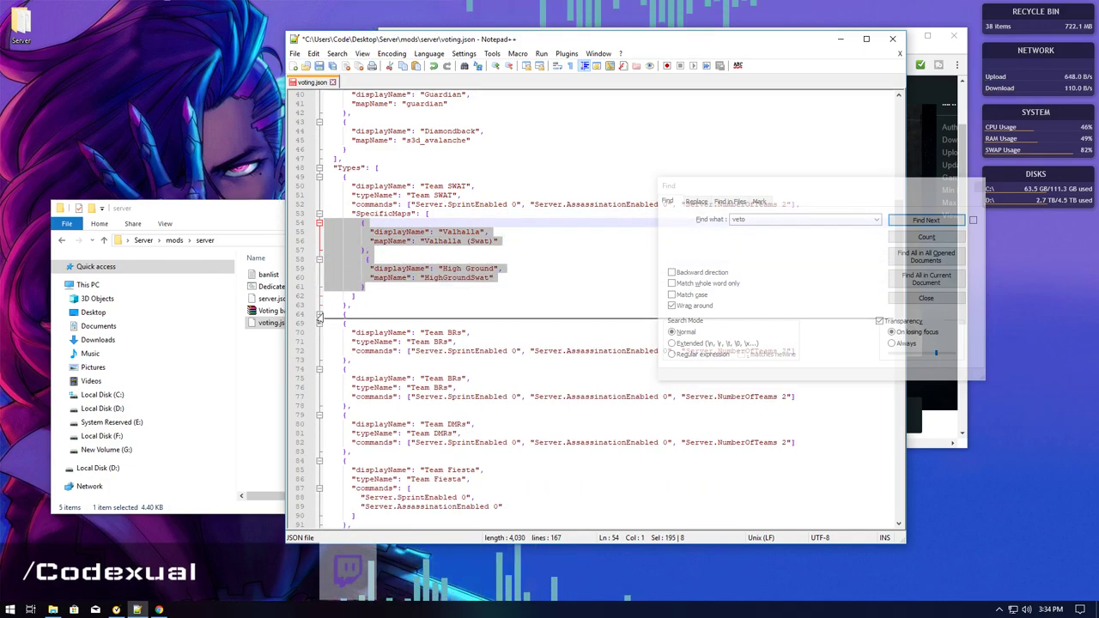
left_click(318, 315)
left_click_drag(324, 315, 371, 481)
scroll(345, 327, "down", 6)
scroll(344, 328, "down", 20)
scroll(342, 343, "down", 1)
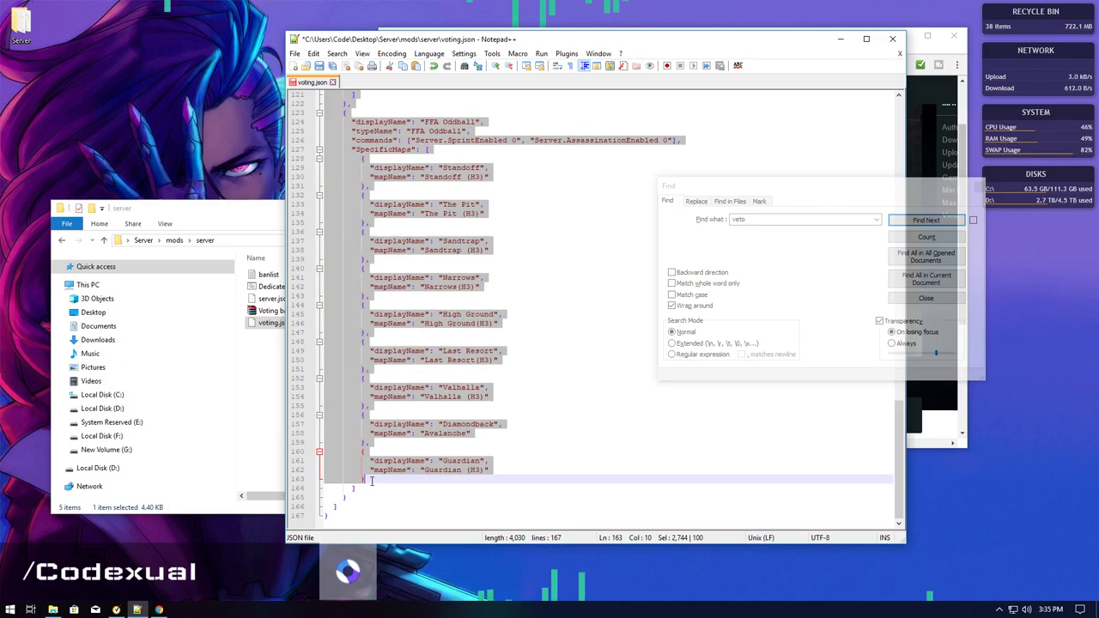
key("Delete")
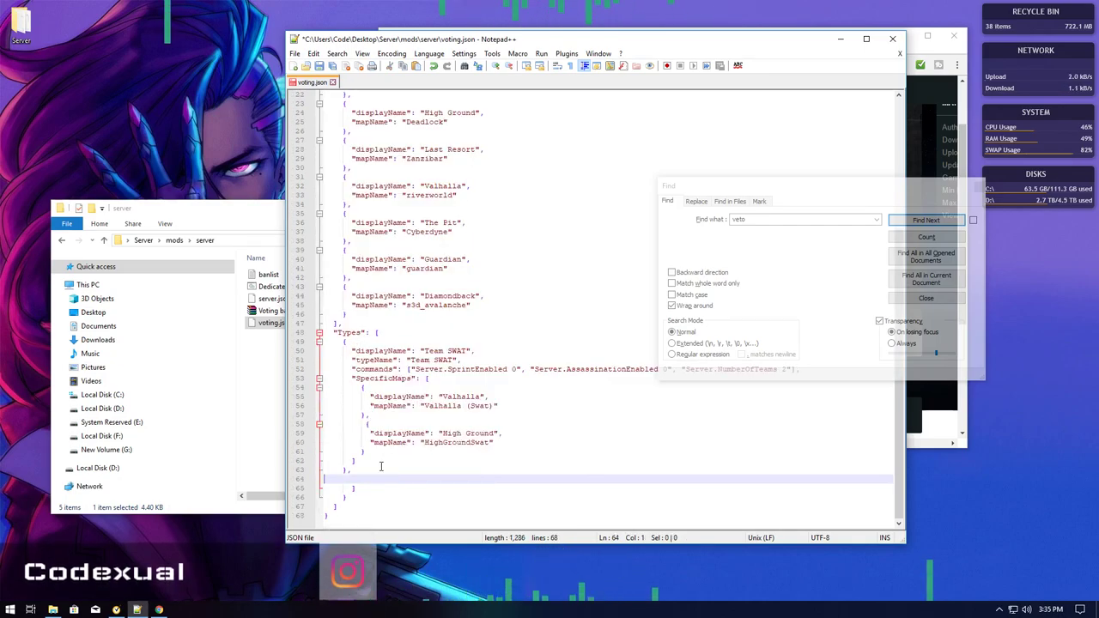
Remove the duplicate closing bracket, the closing brace with its comma, and the empty line after the Team SWAT maps
left_click(368, 472)
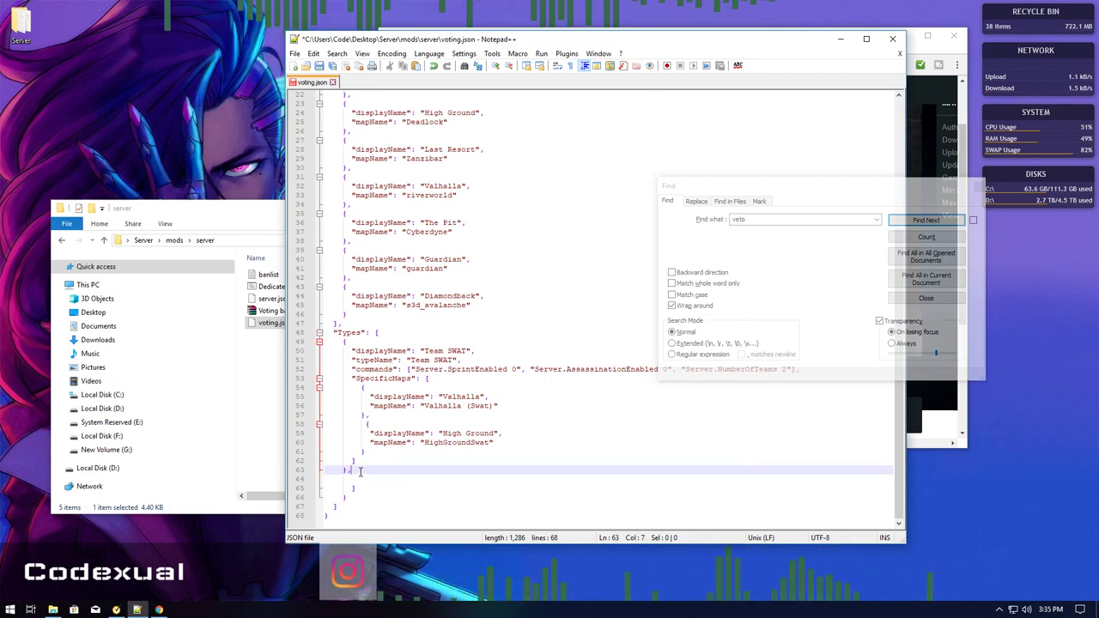
left_click_drag(368, 472, 290, 464)
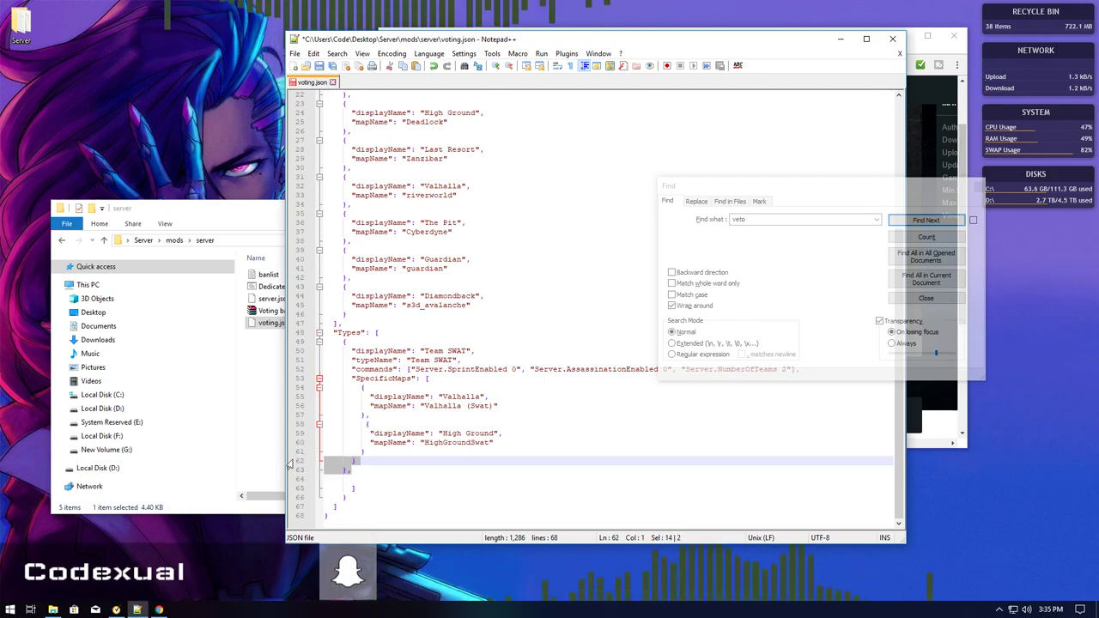
key("Delete")
key("Delete")
key("Delete")
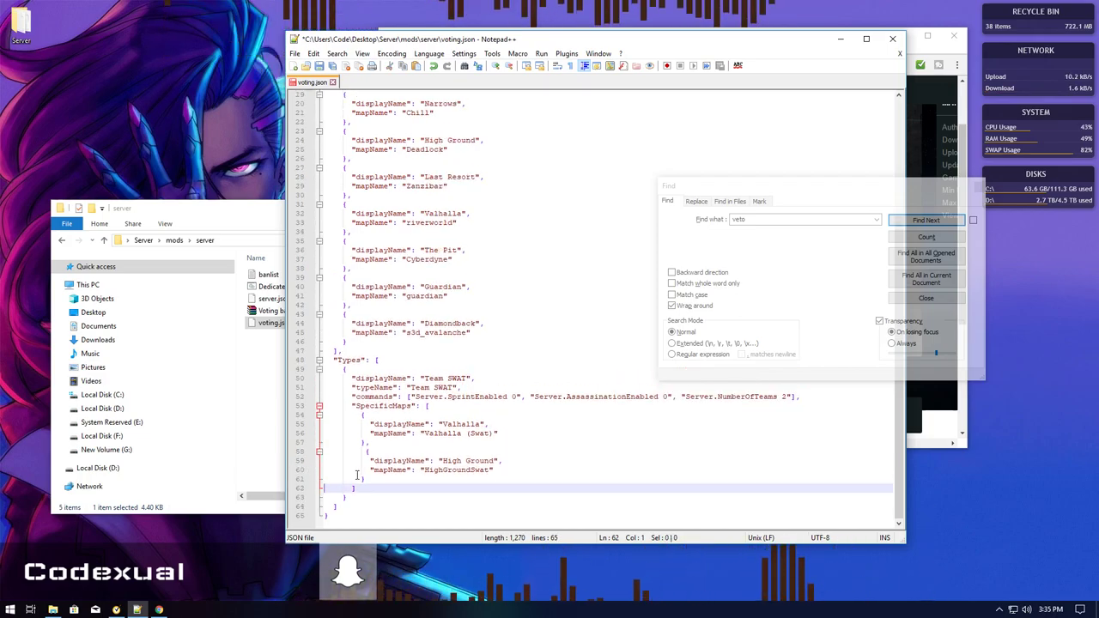
Examine the display and type names of Team SWAT and the display and map names of its Valhalla map
scroll(370, 352, "up", 5)
scroll(388, 363, "down", 5)
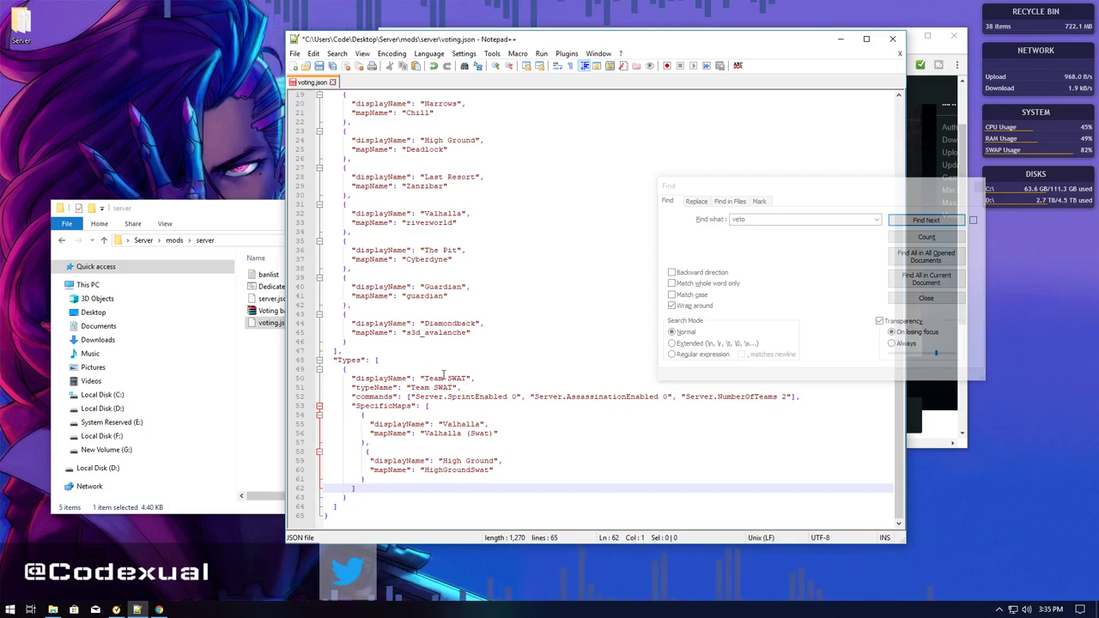
left_click_drag(351, 378, 475, 386)
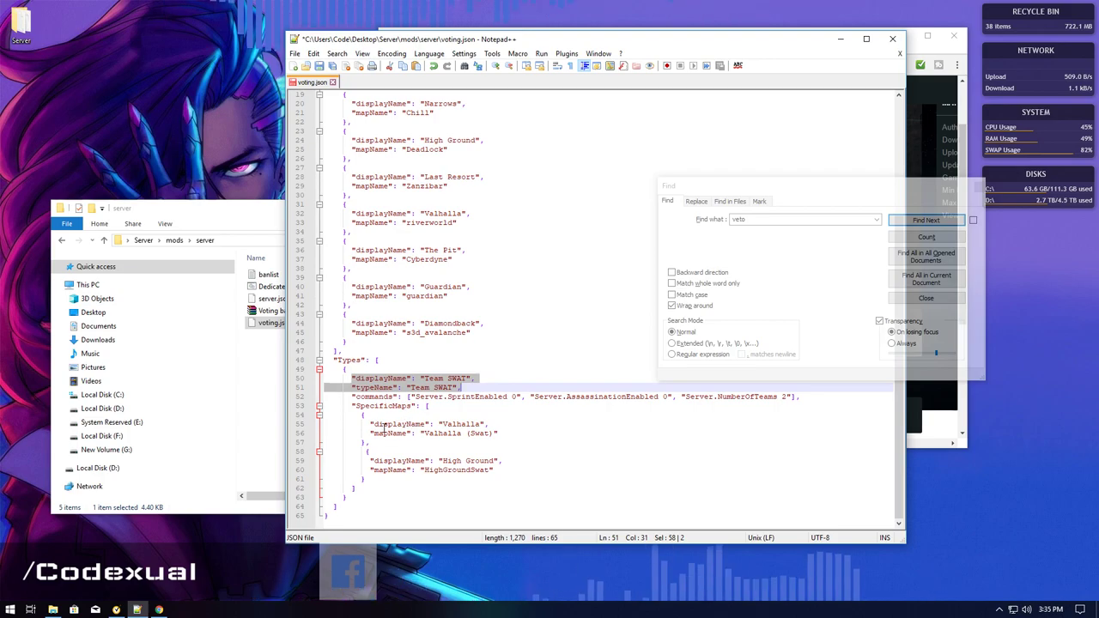
left_click_drag(370, 425, 508, 430)
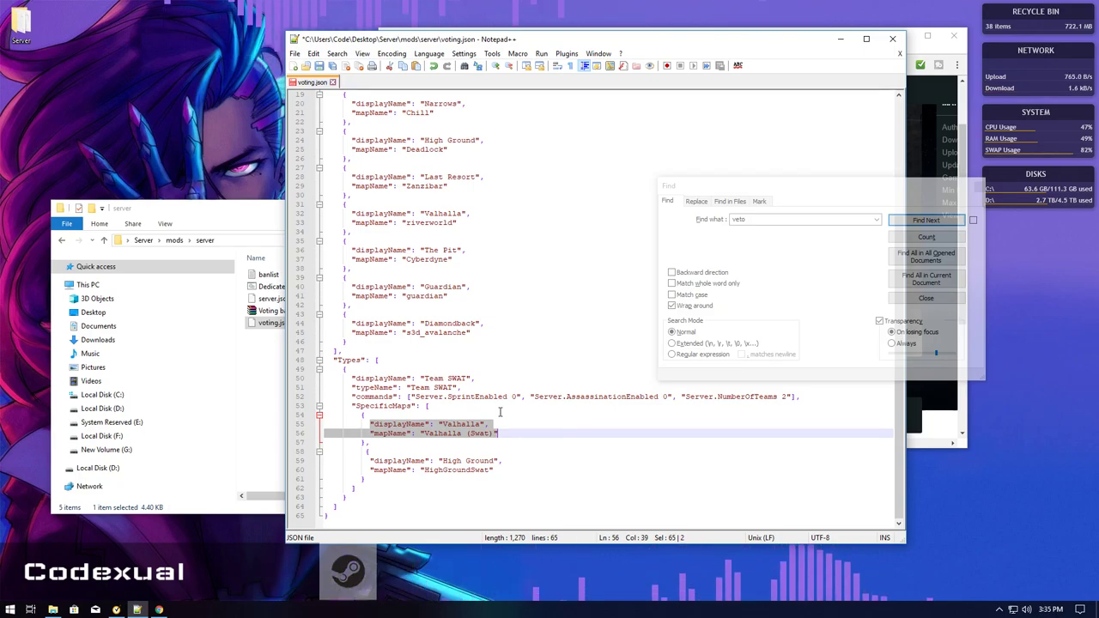
left_click(352, 415)
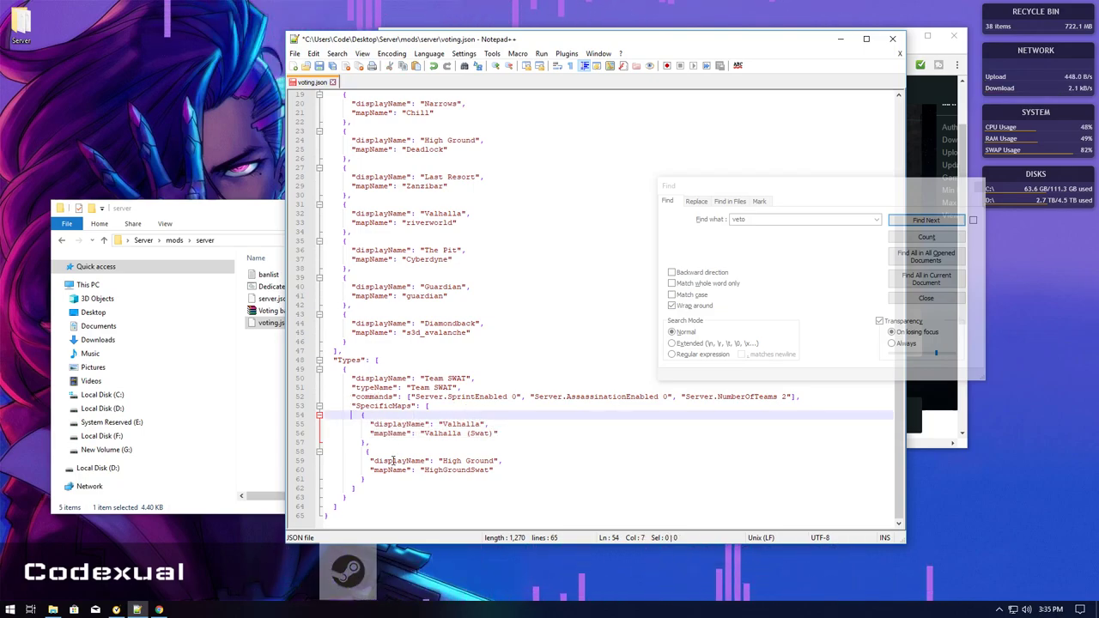
Delete the High Ground map from Team SWAT and the trailing comma after the Valhalla map
left_click_drag(379, 478, 286, 456)
key("BackSpace")
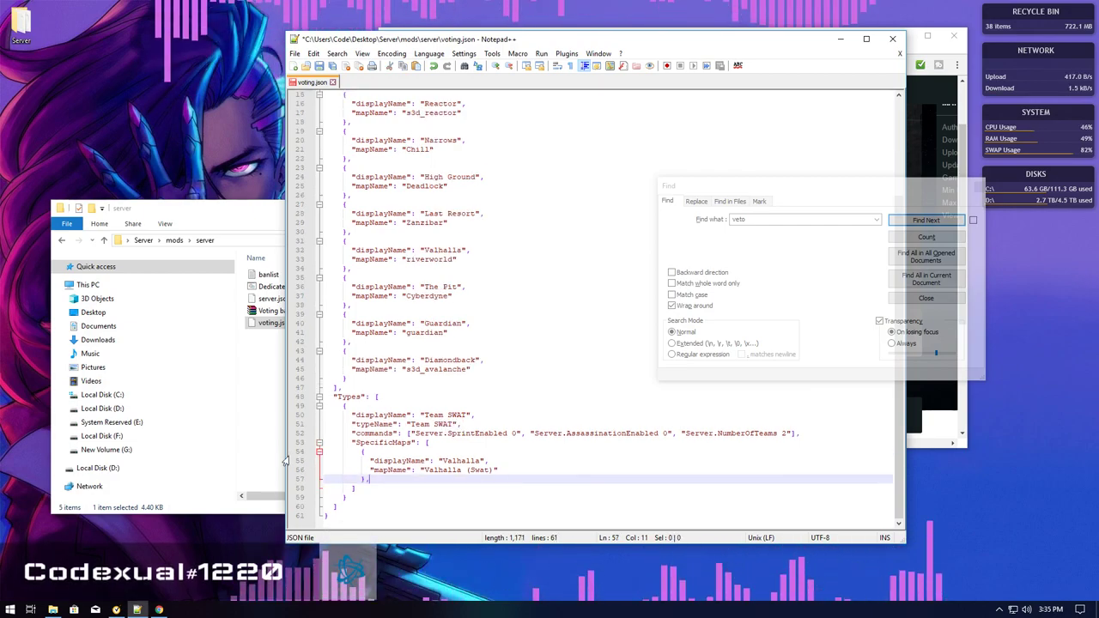
key("BackSpace")
key("BackSpace")
Copy the Team SWAT entry from its opening brace through the closing brace of the Valhalla map
left_click(303, 445, "shift")
left_click_drag(303, 444, 306, 412)
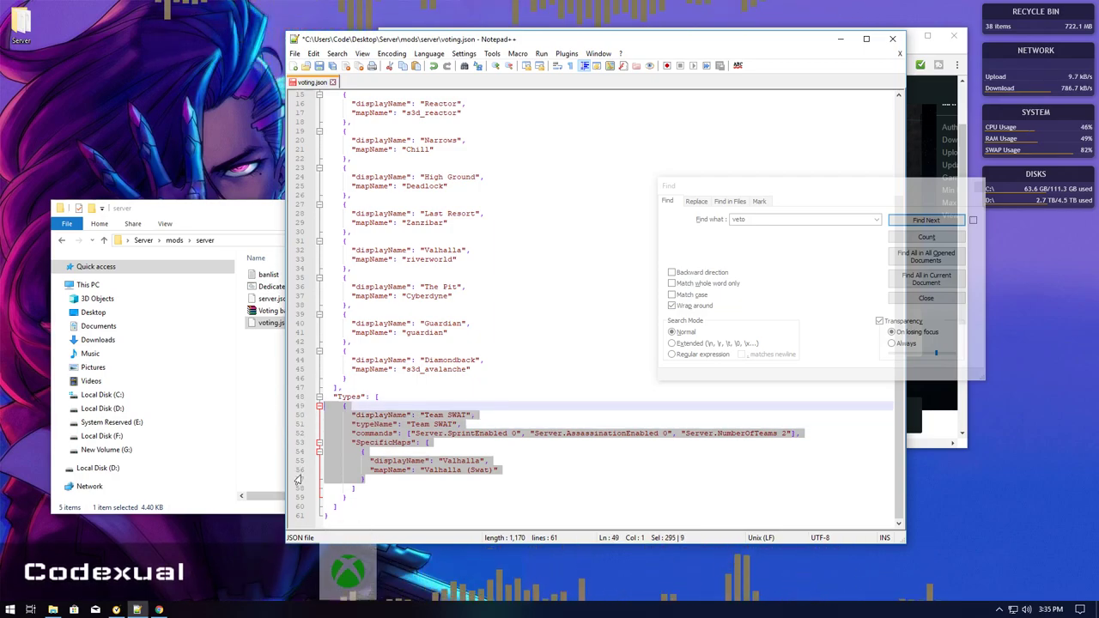
right_click(368, 481)
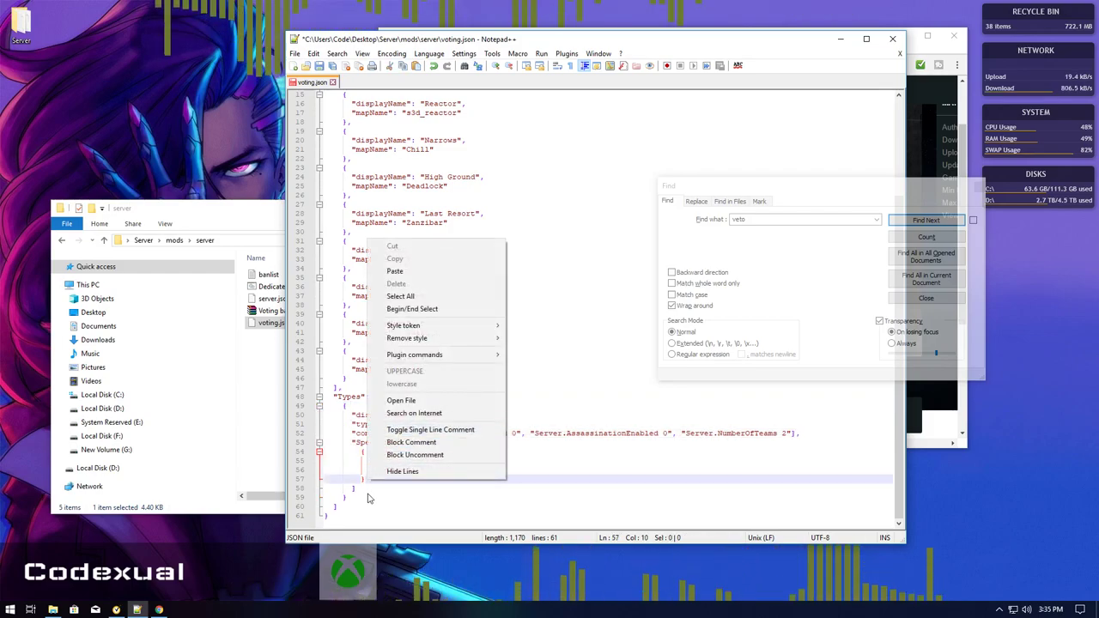
left_click(368, 498)
left_click_drag(366, 479, 255, 412)
key("ctrl+c")
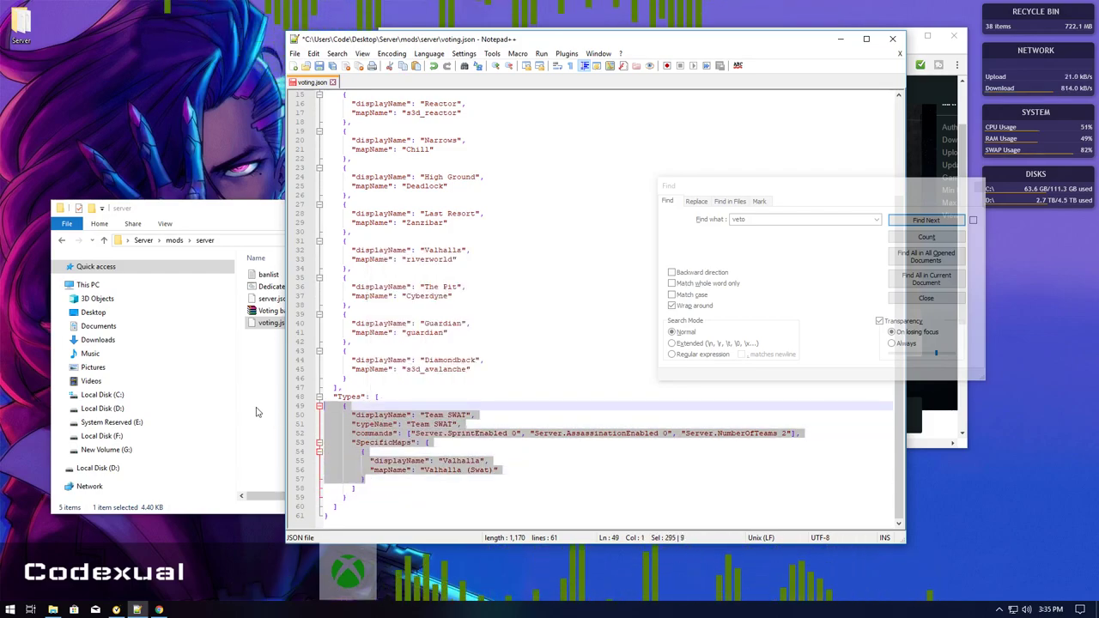
Add a comma after the Valhalla map's closing brace, paste the copied Team SWAT block on a new line below, and select both blocks
left_click(367, 478)
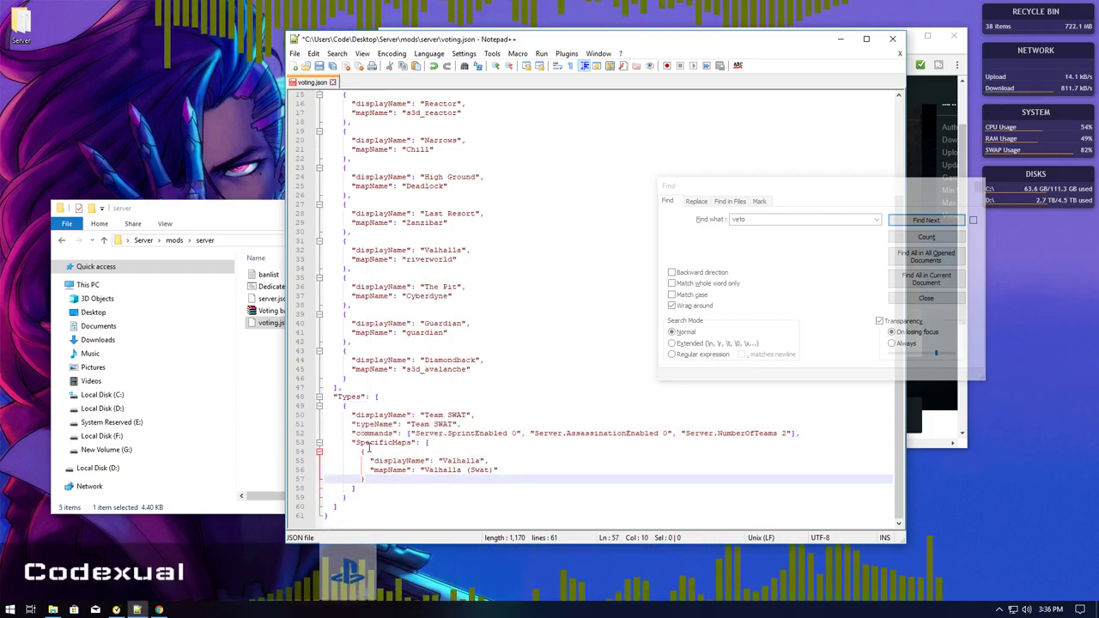
key("Return")
key("Up")
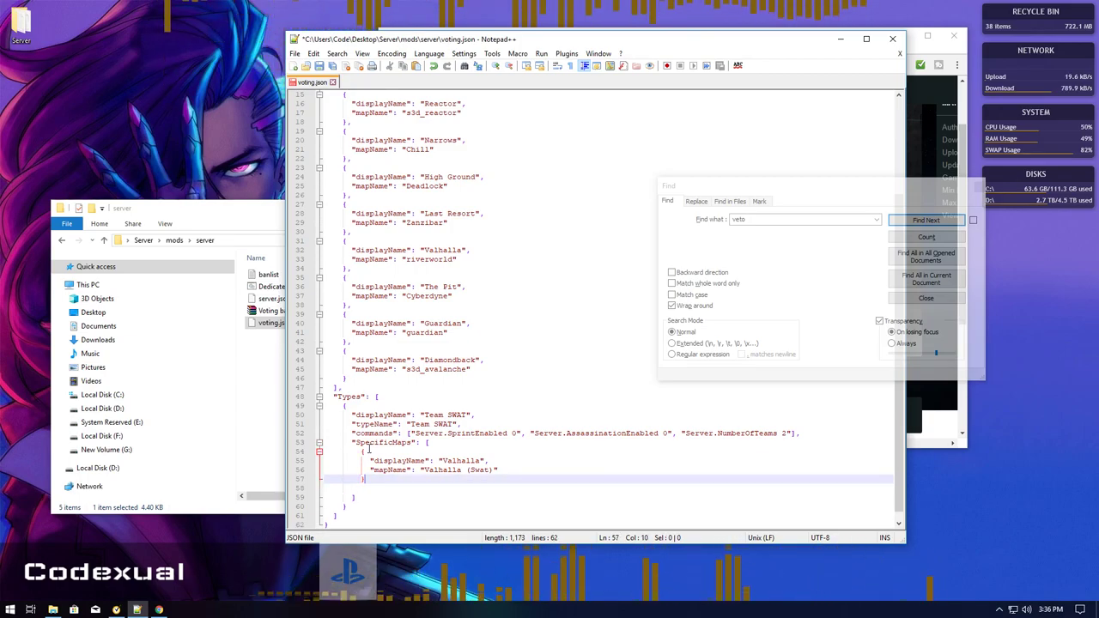
key("Down")
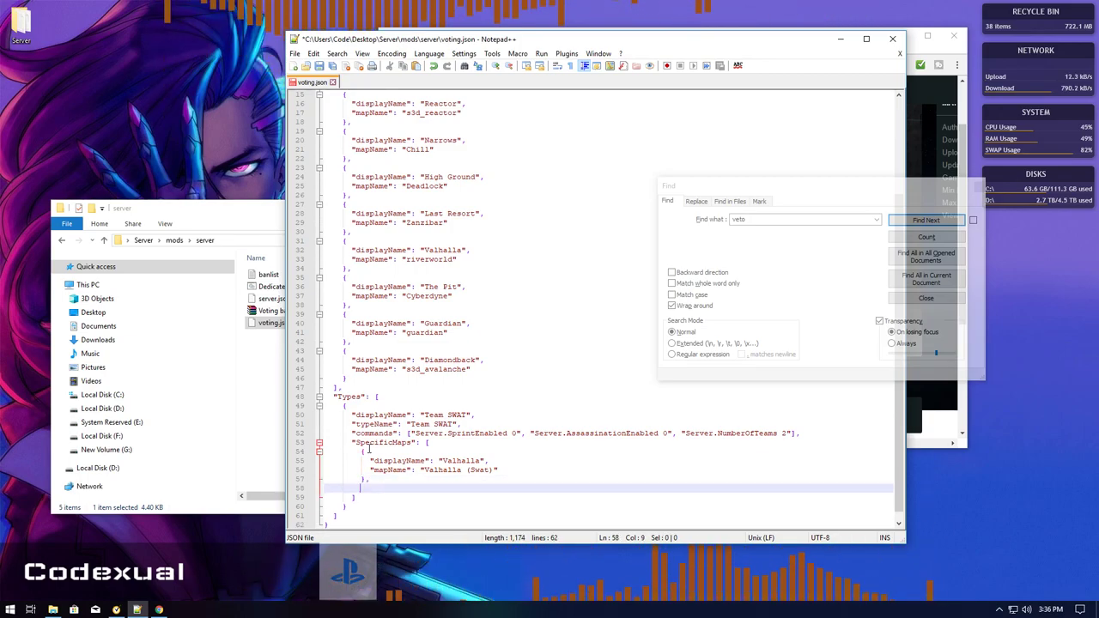
key("ctrl+v")
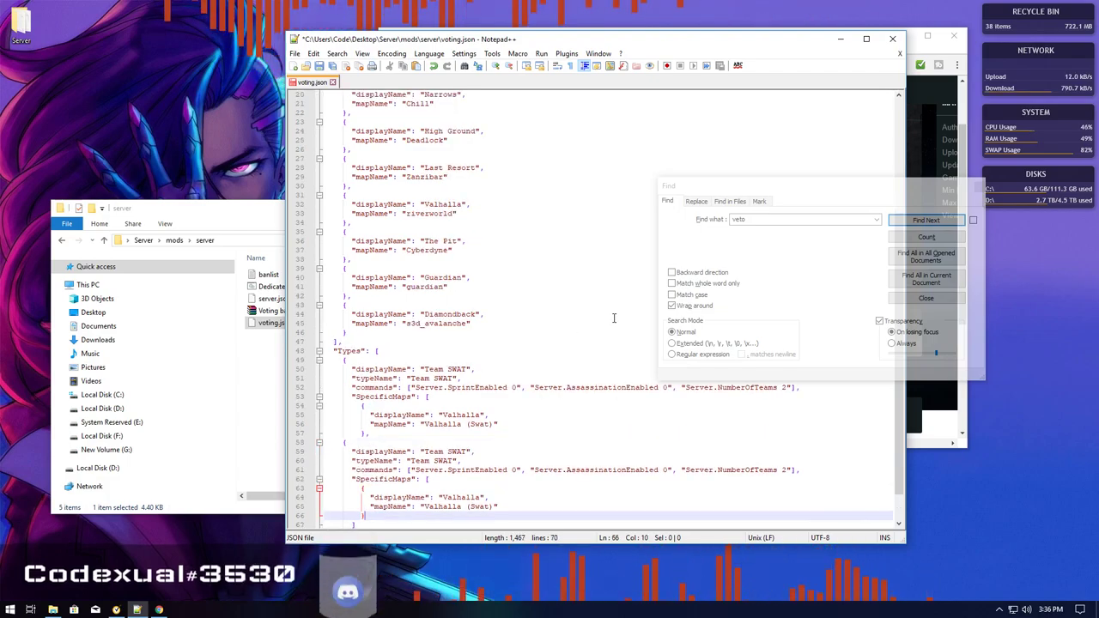
scroll(428, 448, "down", 1)
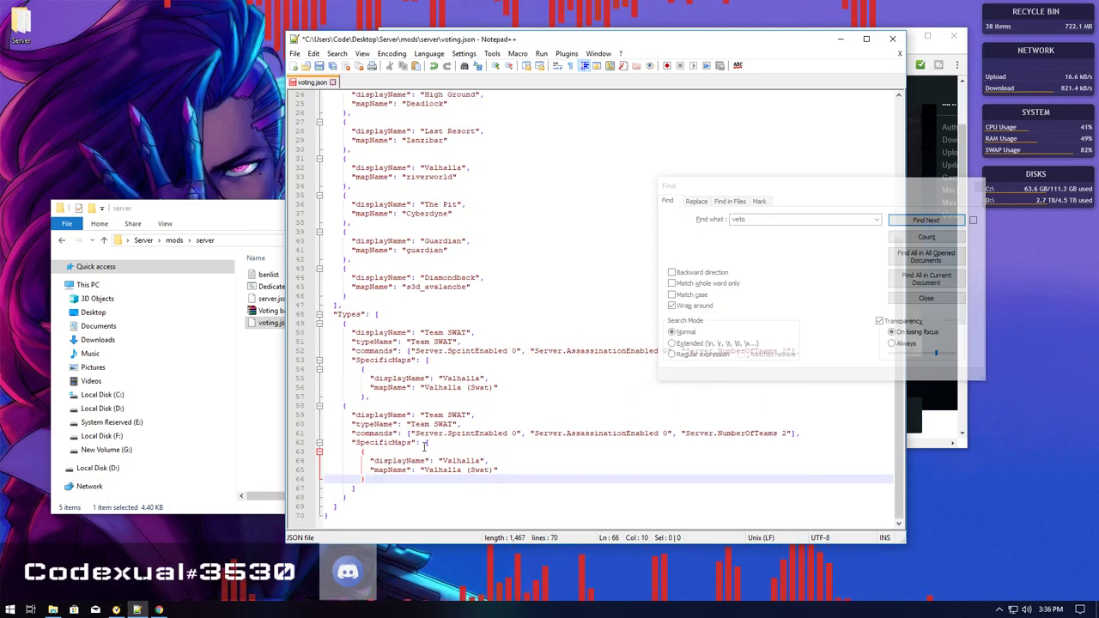
left_click_drag(409, 475, 322, 324)
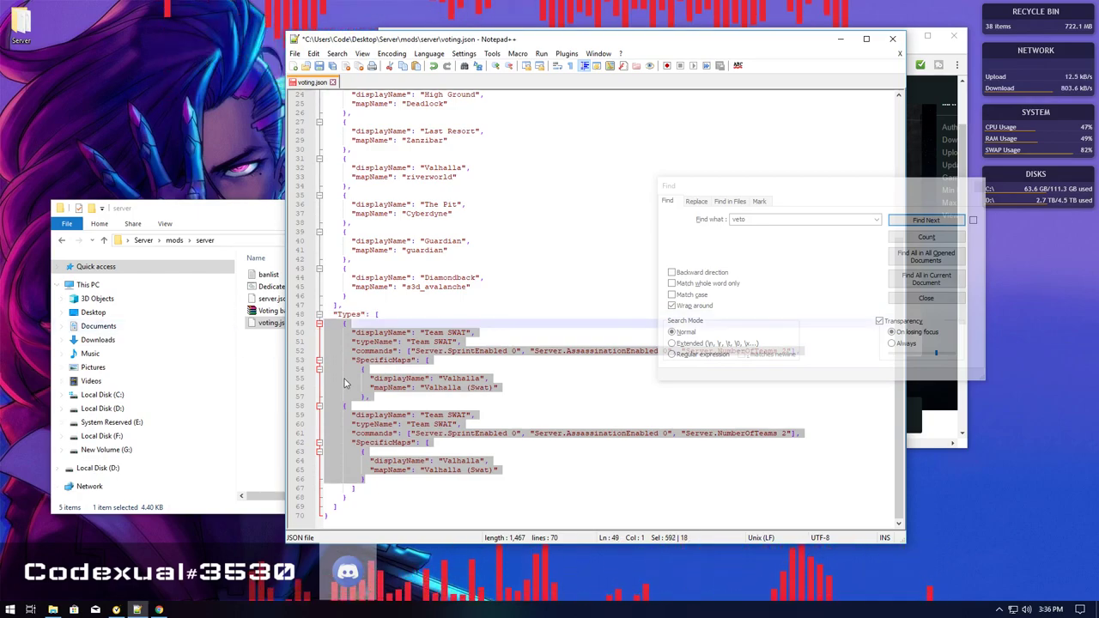
Switch to File Explorer and check the folder names inside the maps and variants folders of mods
left_click(287, 403)
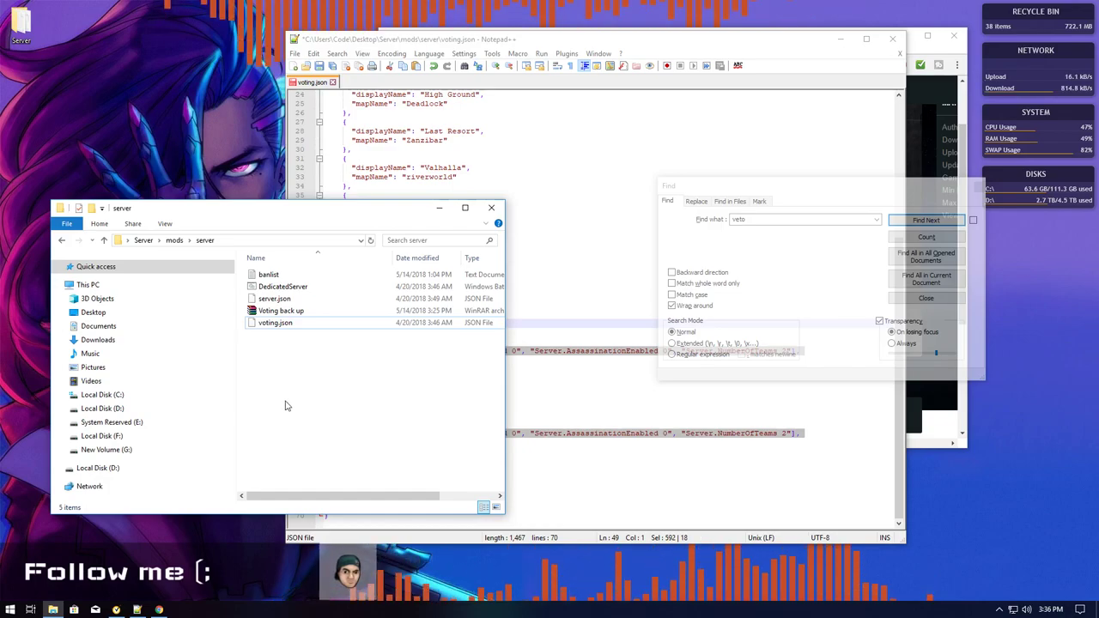
key("BackSpace")
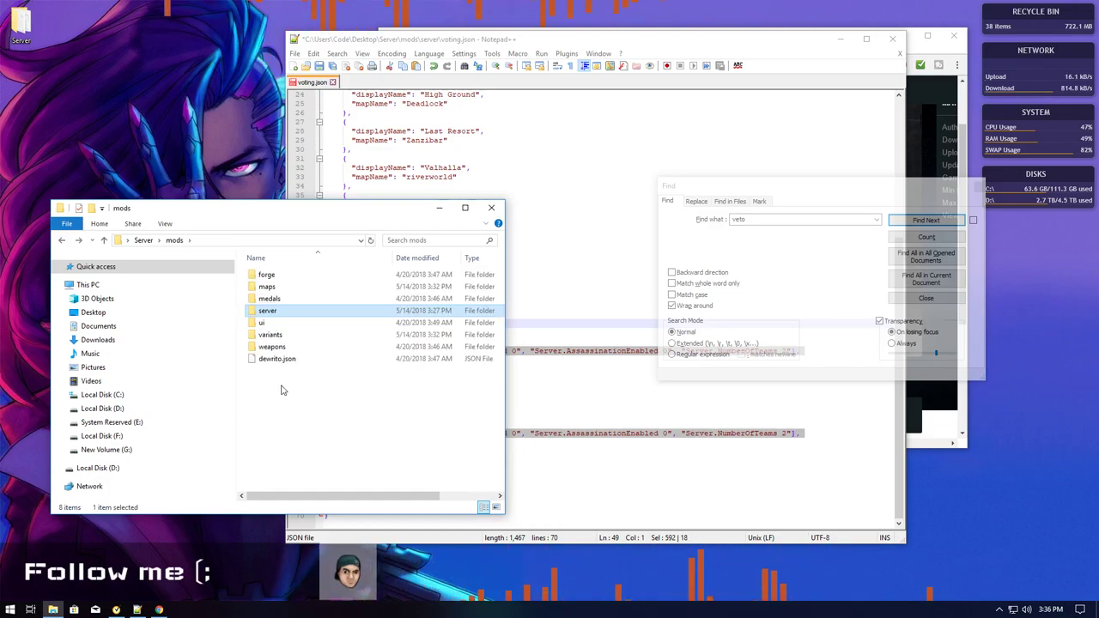
double_click(263, 290)
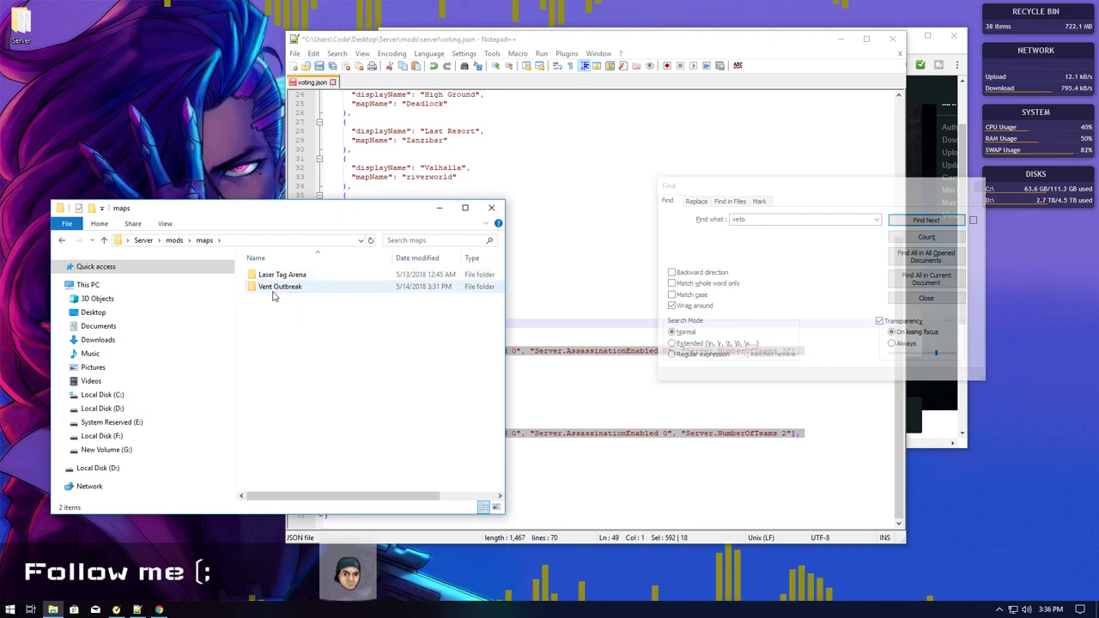
key("BackSpace")
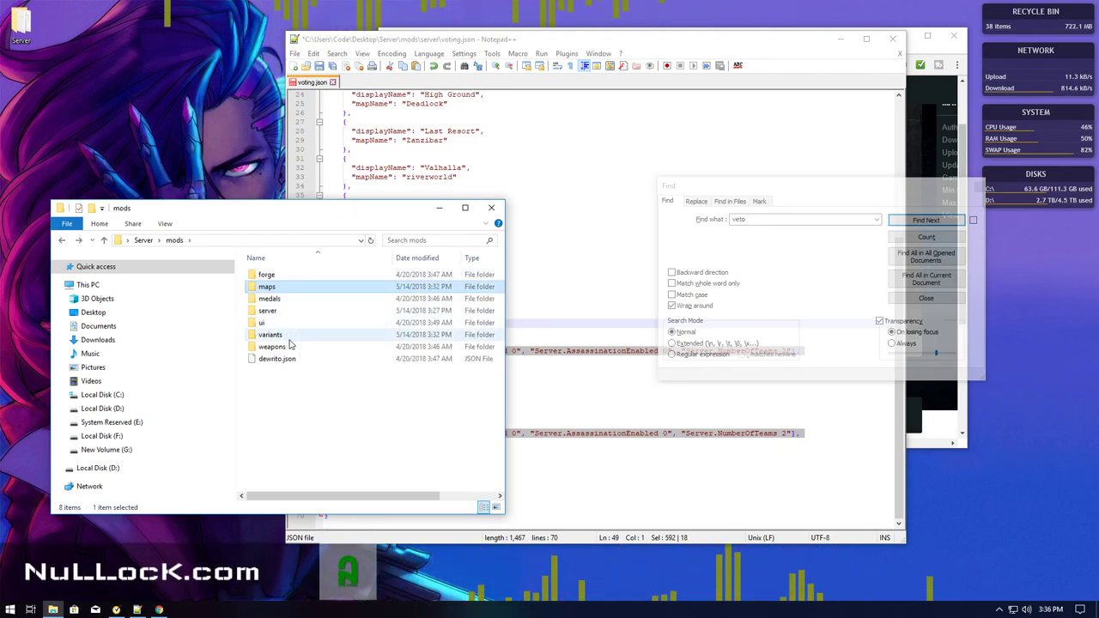
double_click(290, 339)
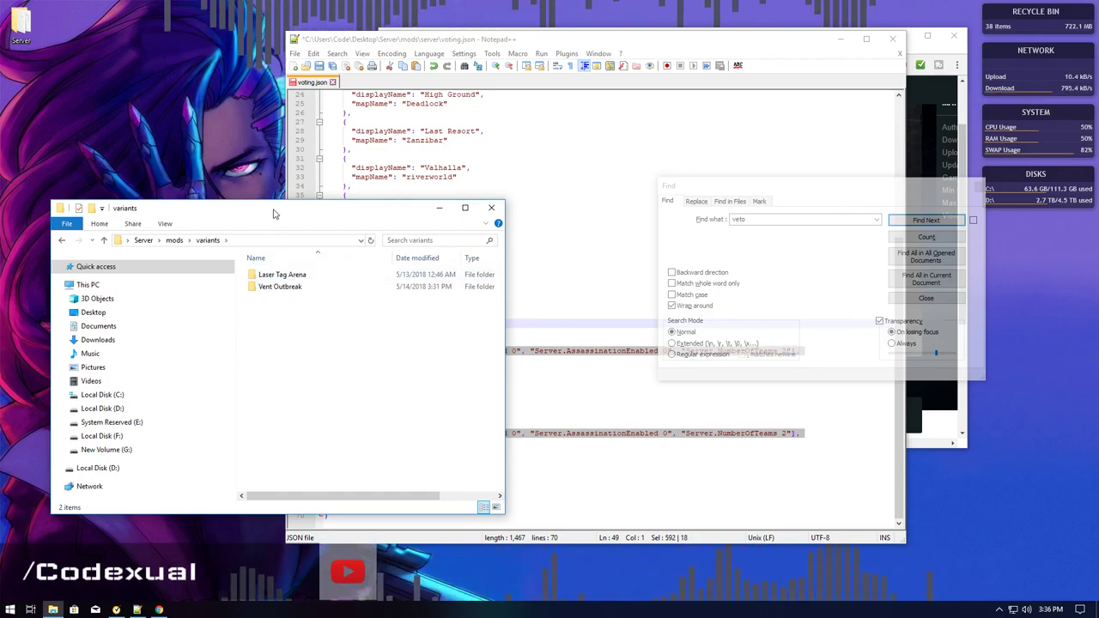
Move the File Explorer window off the JSON text and compare the subfolder names in maps against those in variants
left_click_drag(274, 213, 176, 208)
mouse_move(206, 296)
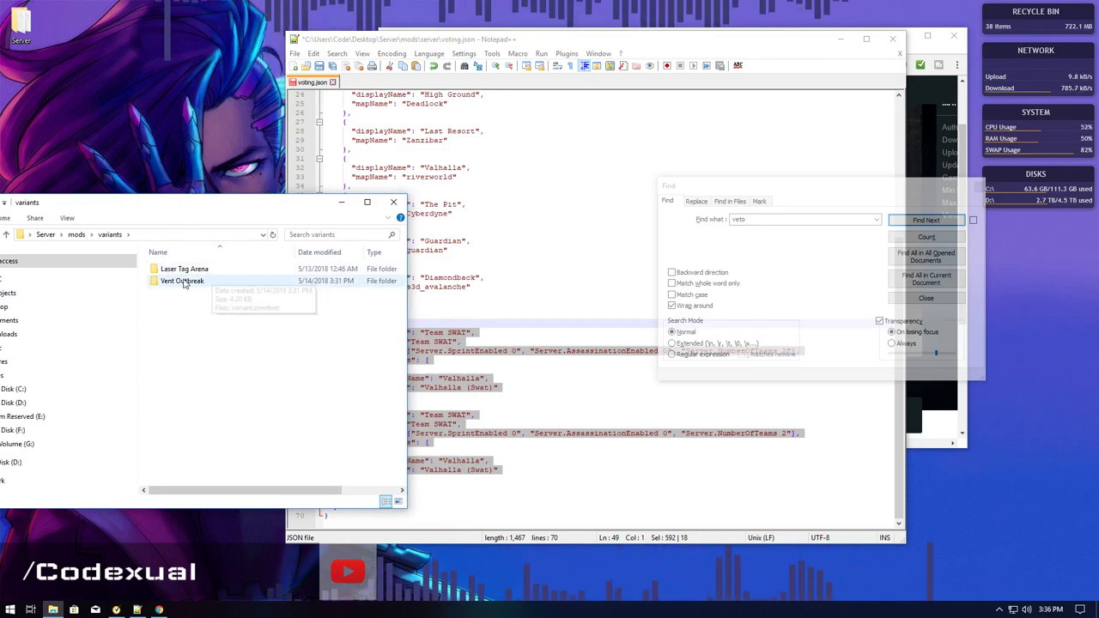
key("BackSpace")
double_click(167, 282)
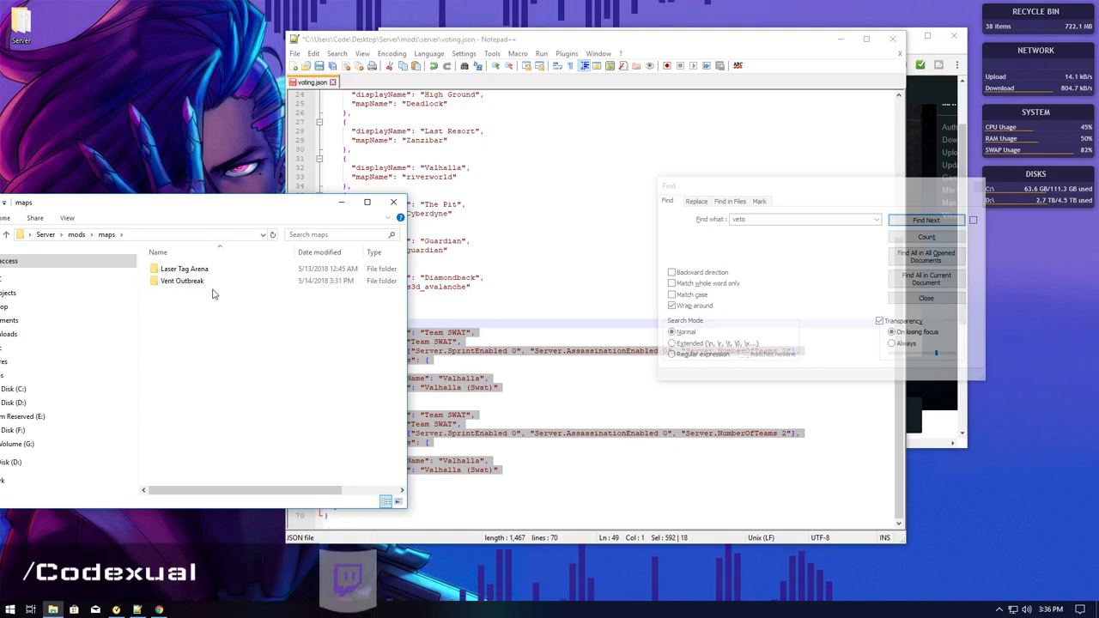
key("BackSpace")
double_click(172, 332)
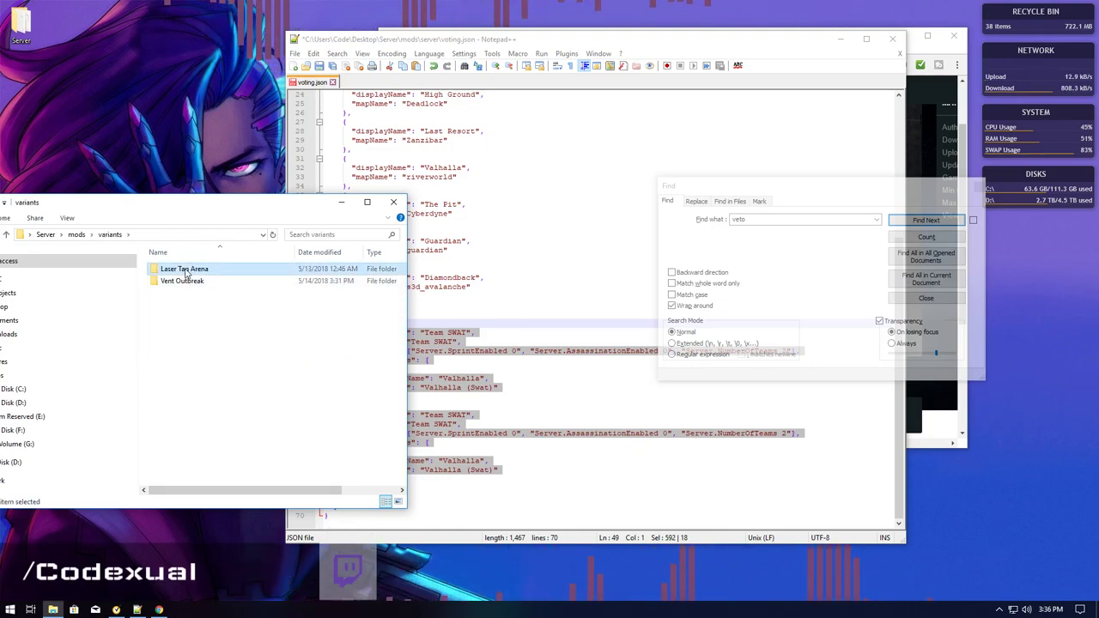
Copy the Laser Tag Arena folder's name and paste it as the displayName and typeName of the first Team SWAT entry
right_click(184, 268)
left_click(217, 546)
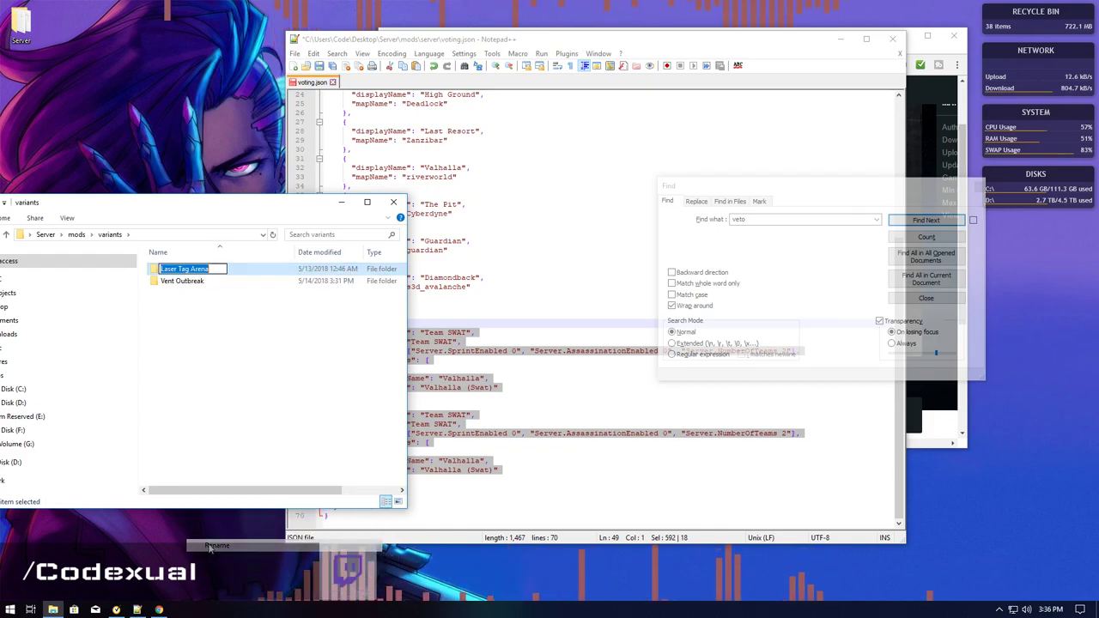
left_click(430, 323)
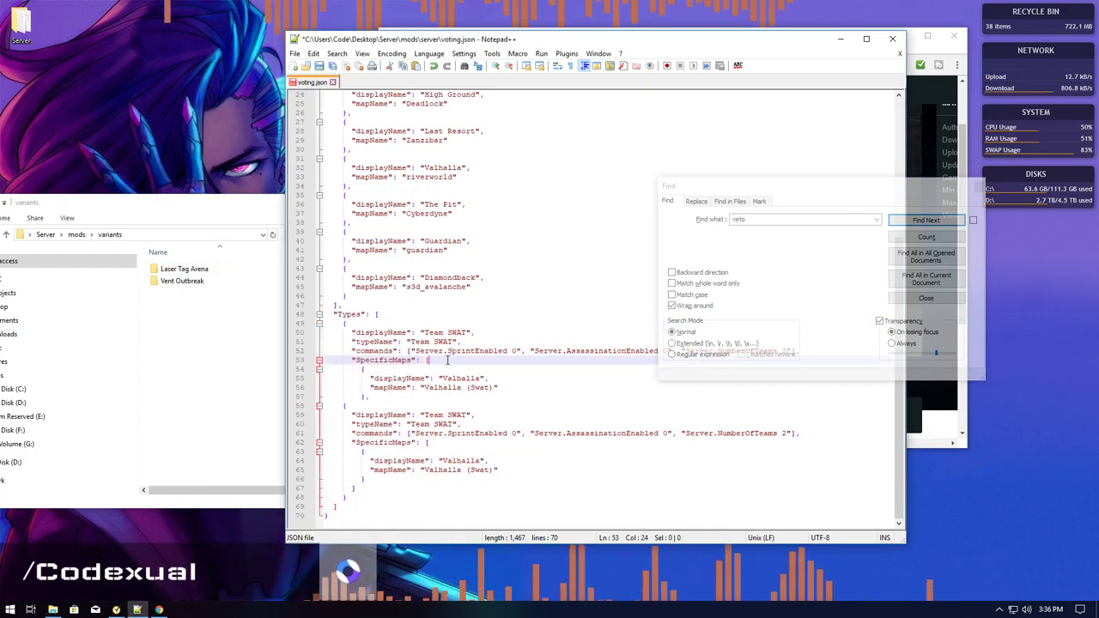
left_click(413, 350)
left_click_drag(423, 333, 456, 341)
key("ctrl+v")
key("ctrl+v")
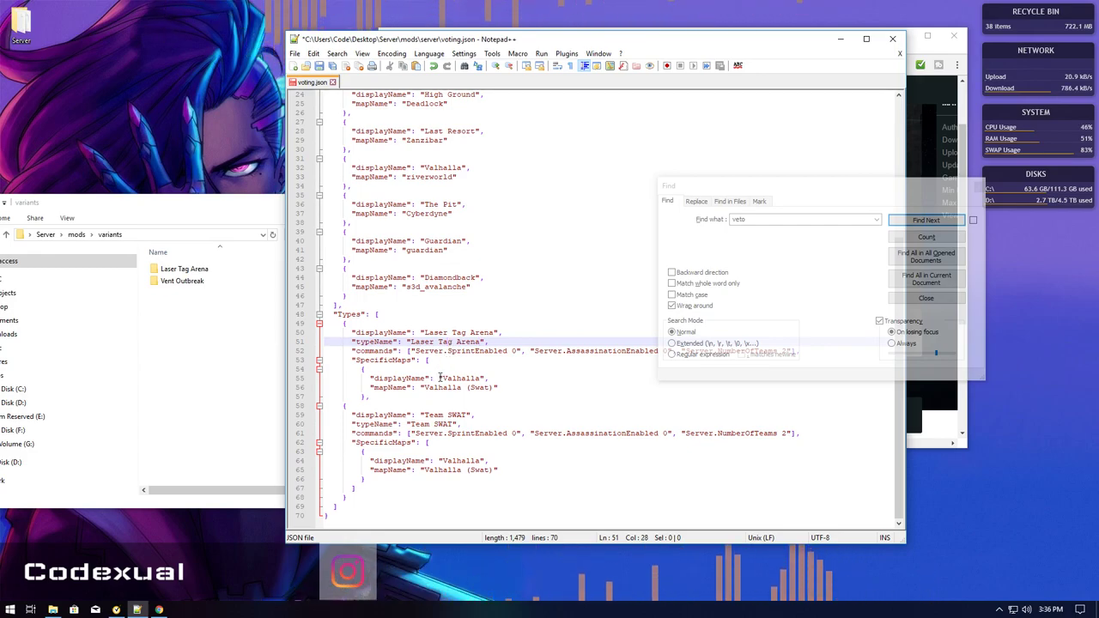
Set the displayName and mapName under the first entry's SpecificMaps to Laser Tag Arena
left_click_drag(442, 378, 496, 388)
key("ctrl+v")
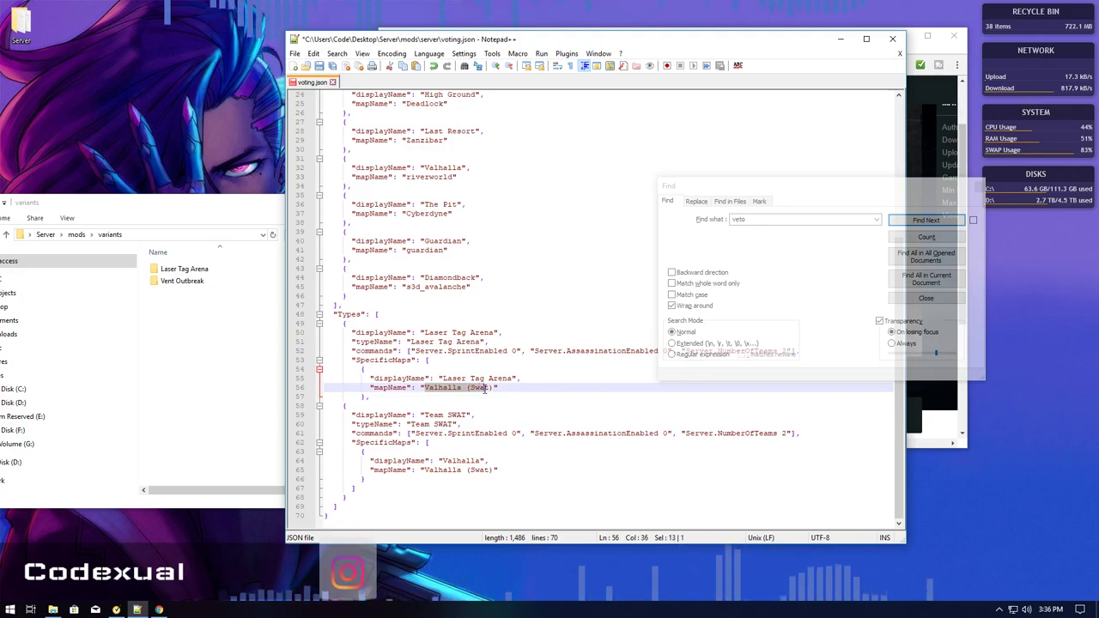
key("ctrl+v")
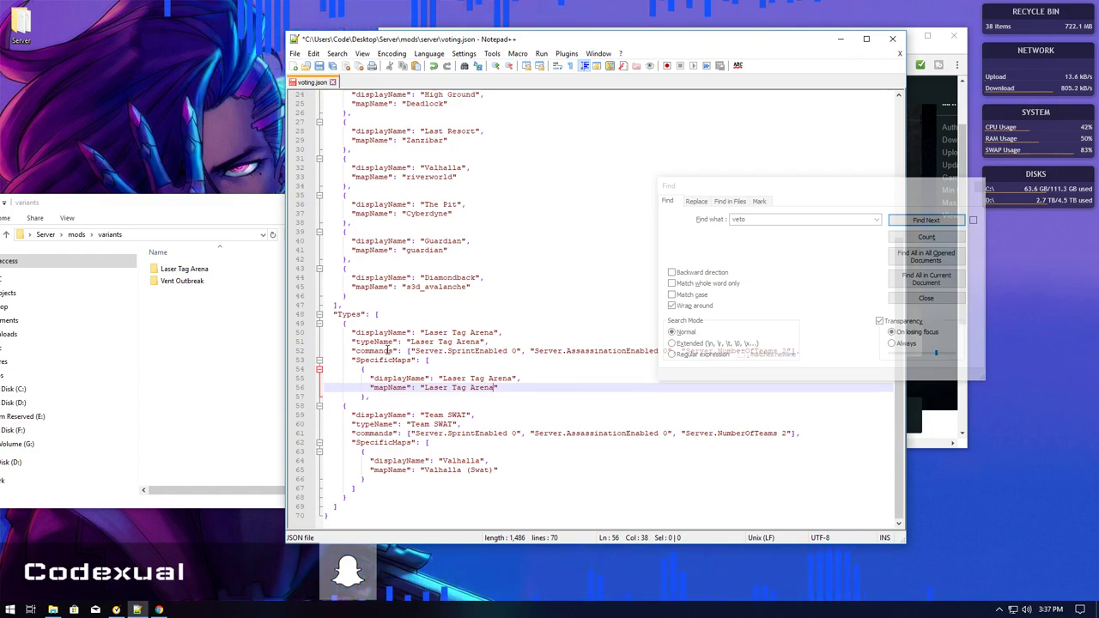
Copy the name of the Vent Outbreak folder inside variants
left_click(255, 338)
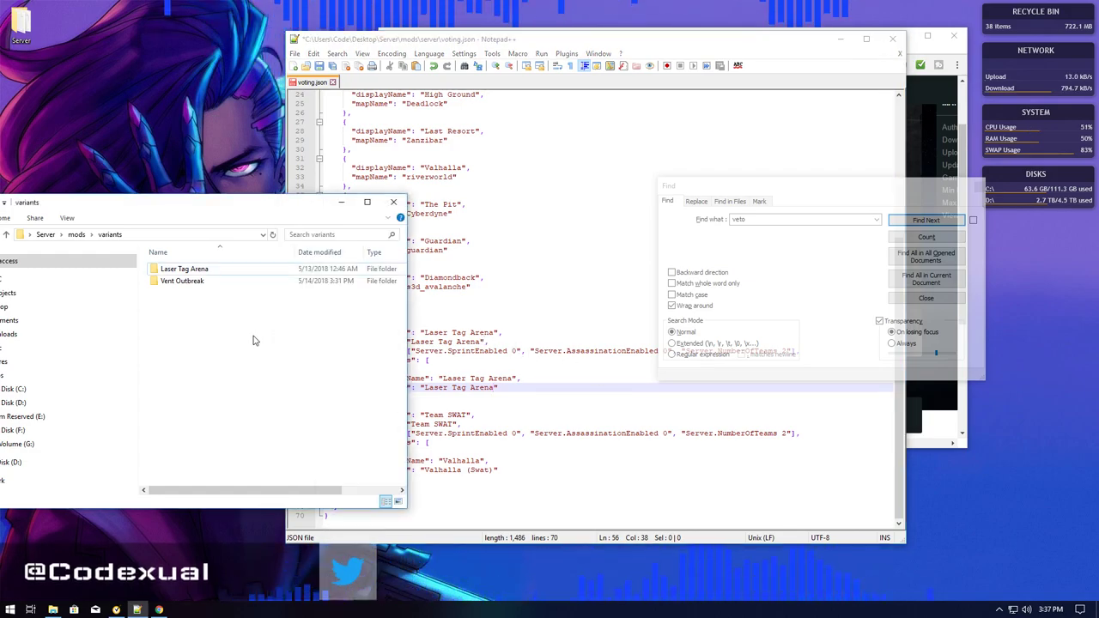
right_click(185, 282)
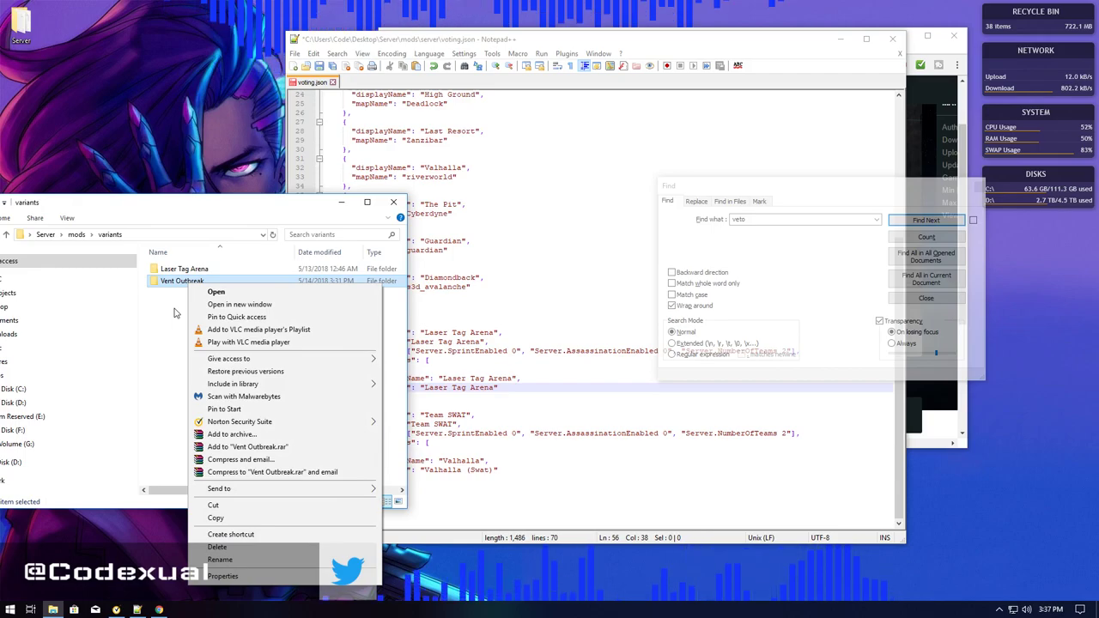
key("Escape")
left_click(421, 332)
double_click(409, 341)
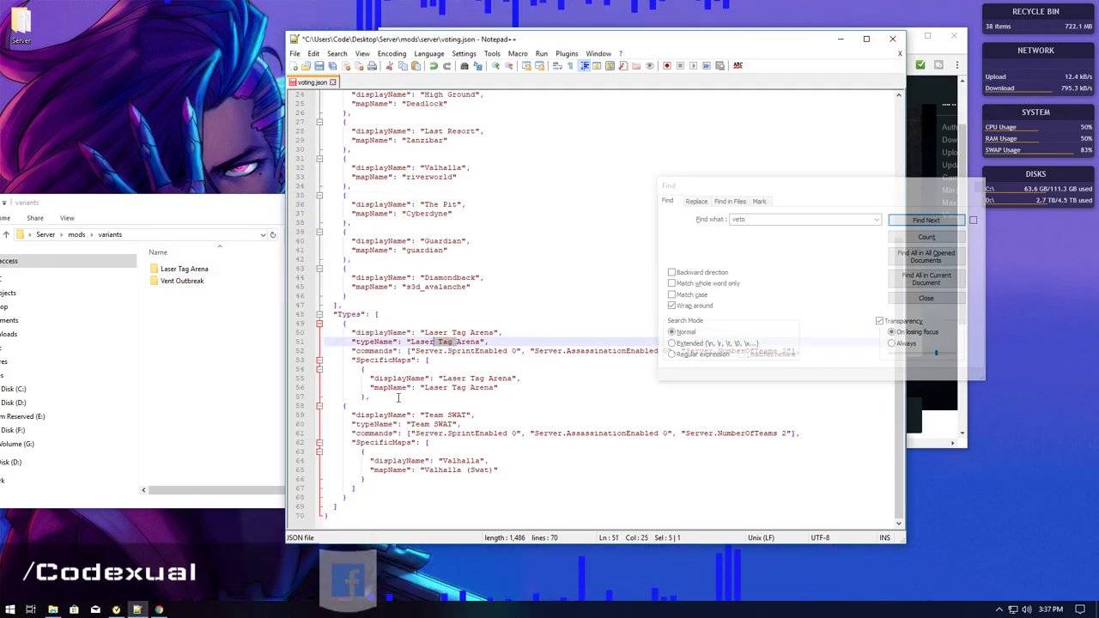
left_click(184, 342)
left_click(160, 286)
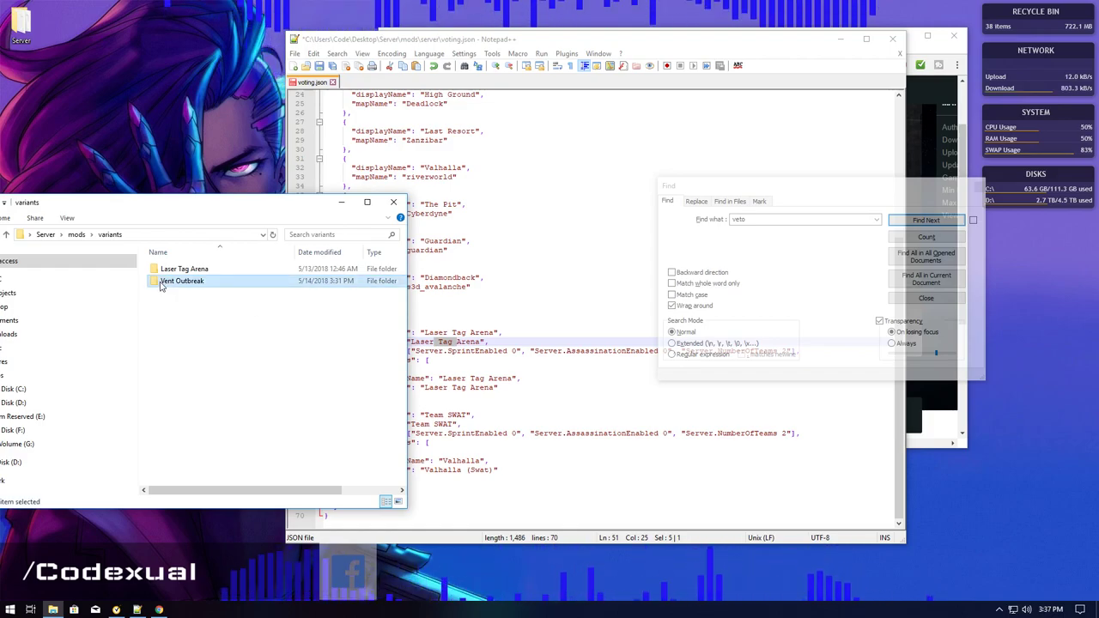
right_click(169, 287)
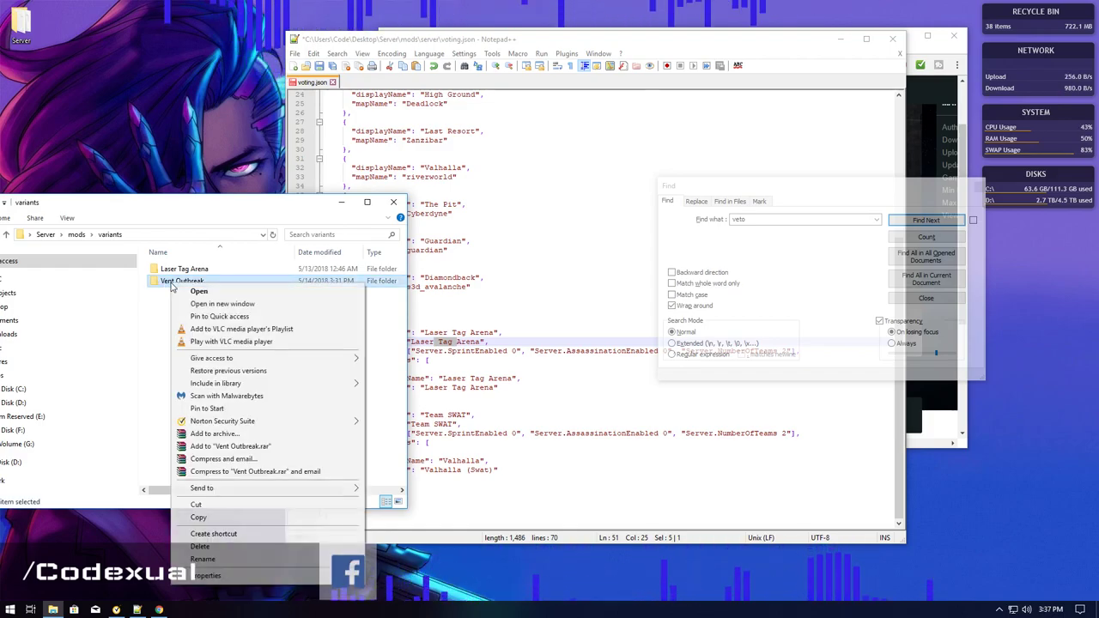
left_click(198, 562)
left_click(181, 346)
Set the displayName and typeName of the remaining Team SWAT entry to Vent Outbreak
left_click(441, 405)
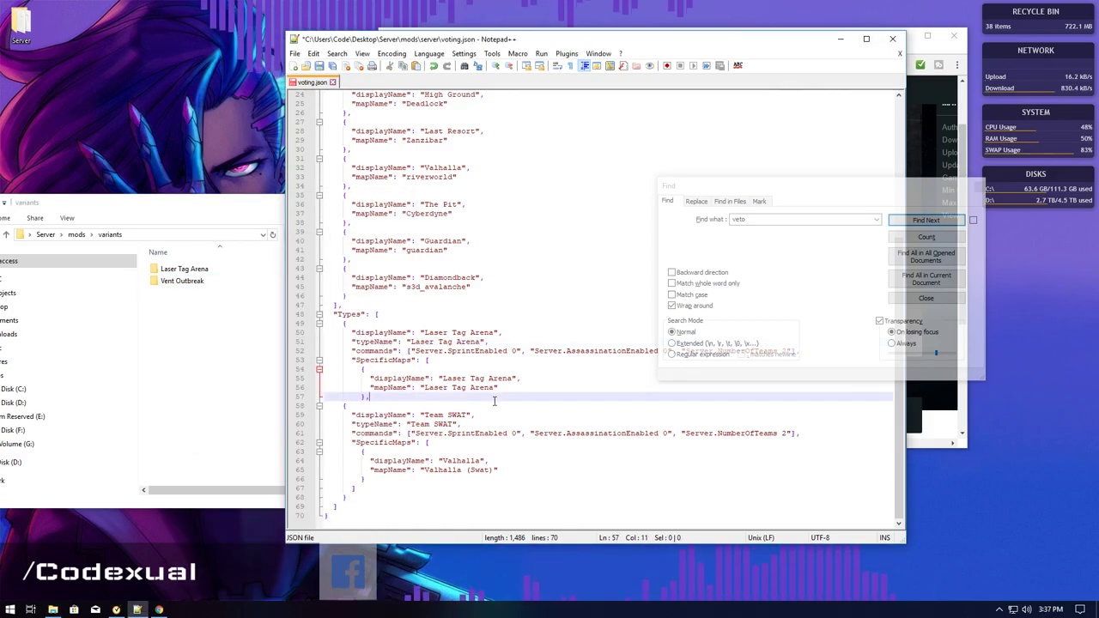
left_click(423, 415)
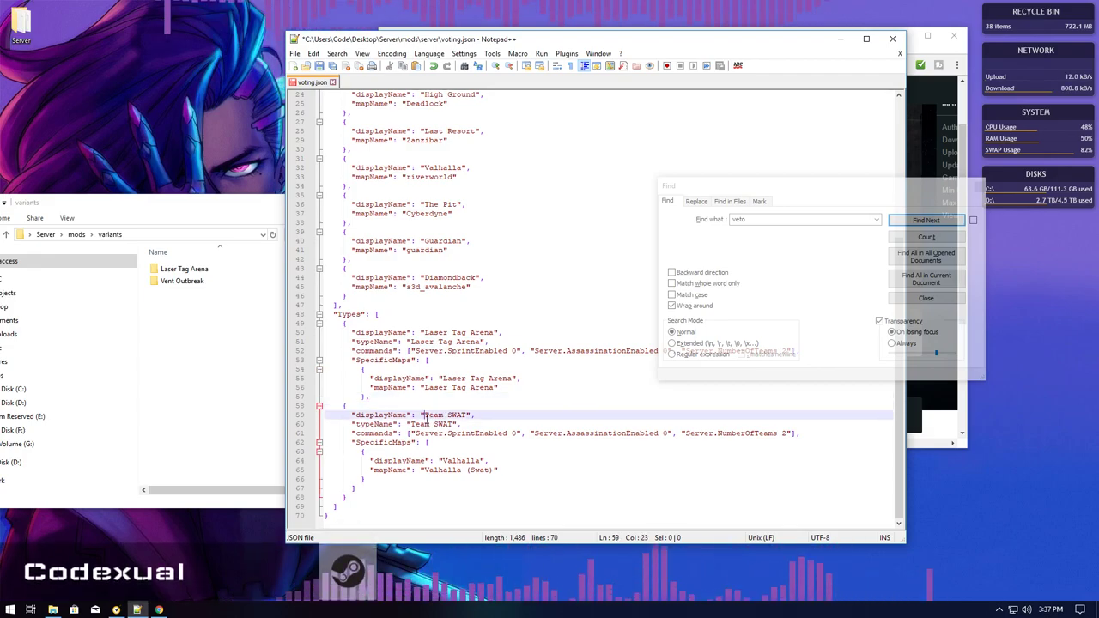
key("ctrl+v")
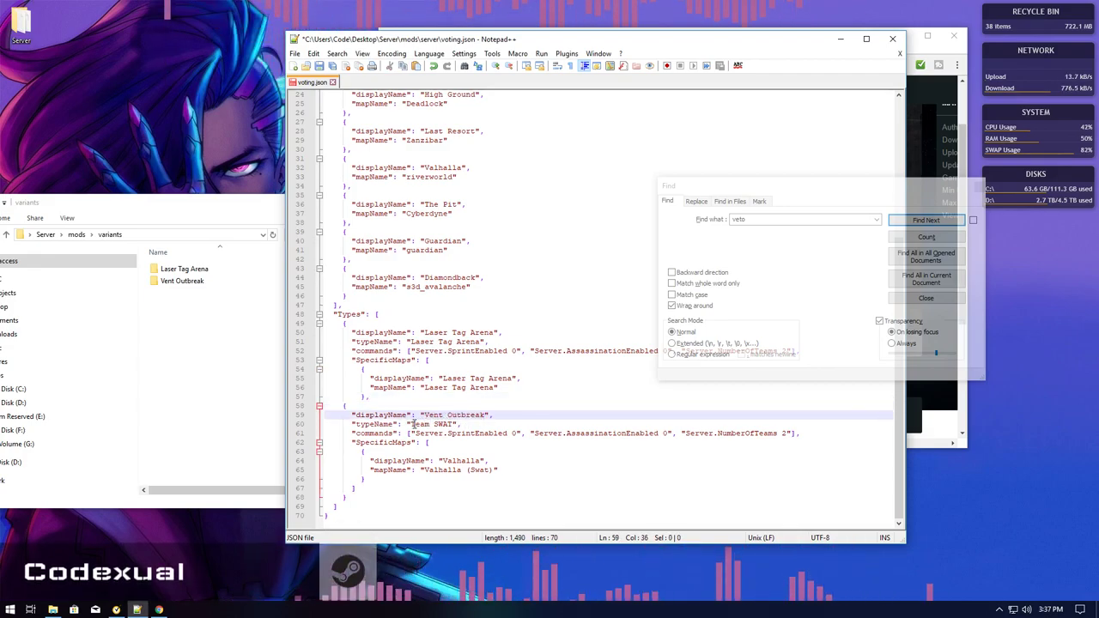
left_click_drag(411, 424, 466, 461)
key("ctrl+v")
Set the displayName and mapName under the second entry's SpecificMaps to Vent Outbreak
left_click(445, 470)
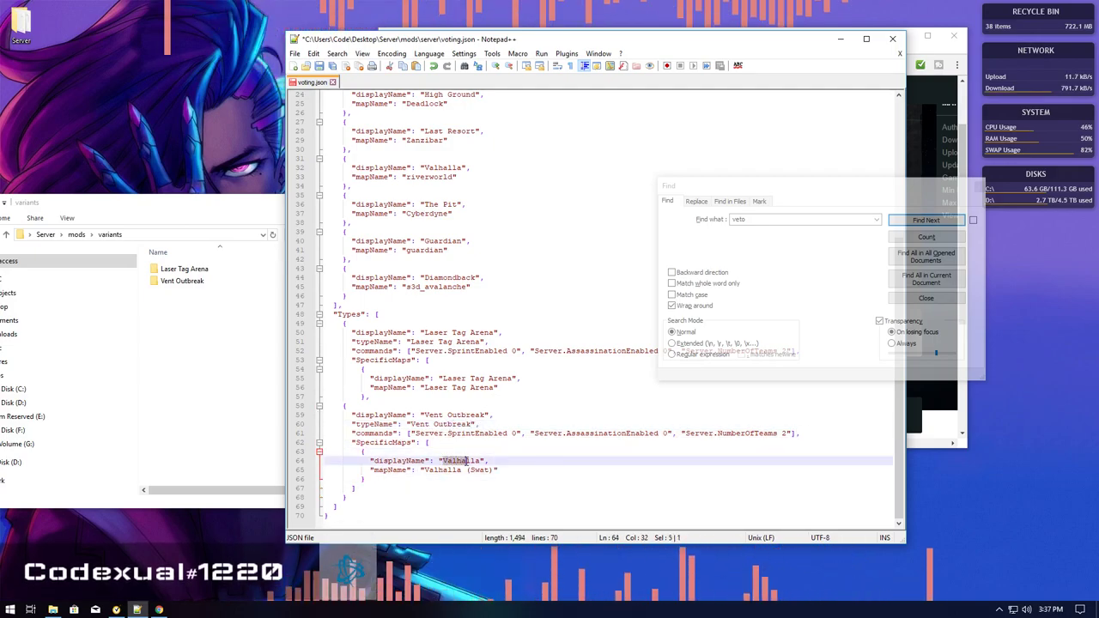
double_click(466, 461)
key("ctrl+v")
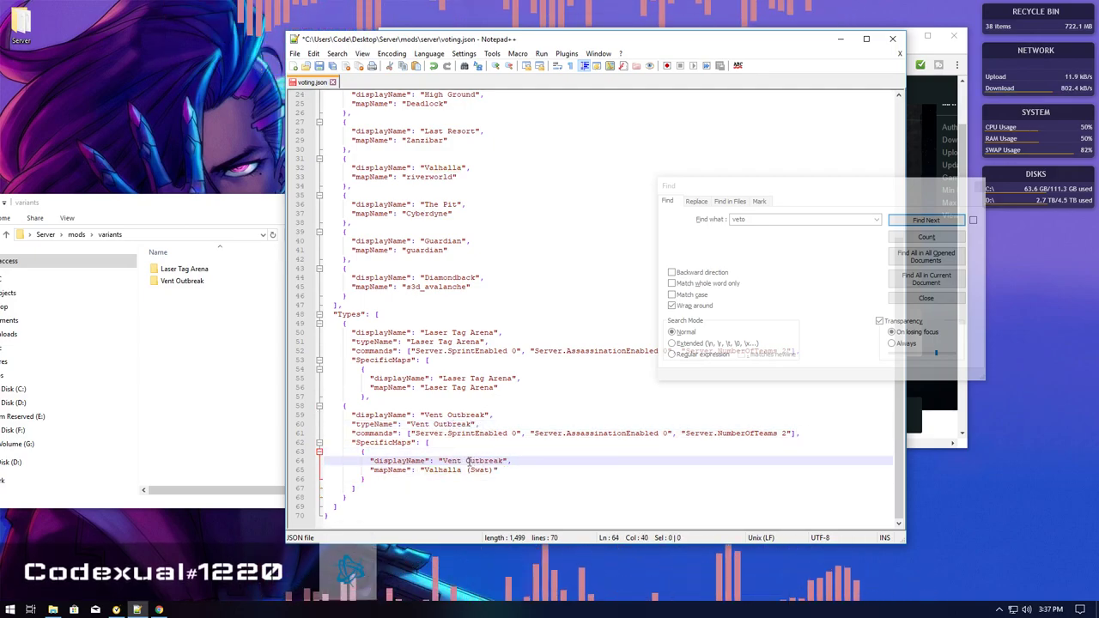
left_click_drag(426, 470, 467, 470)
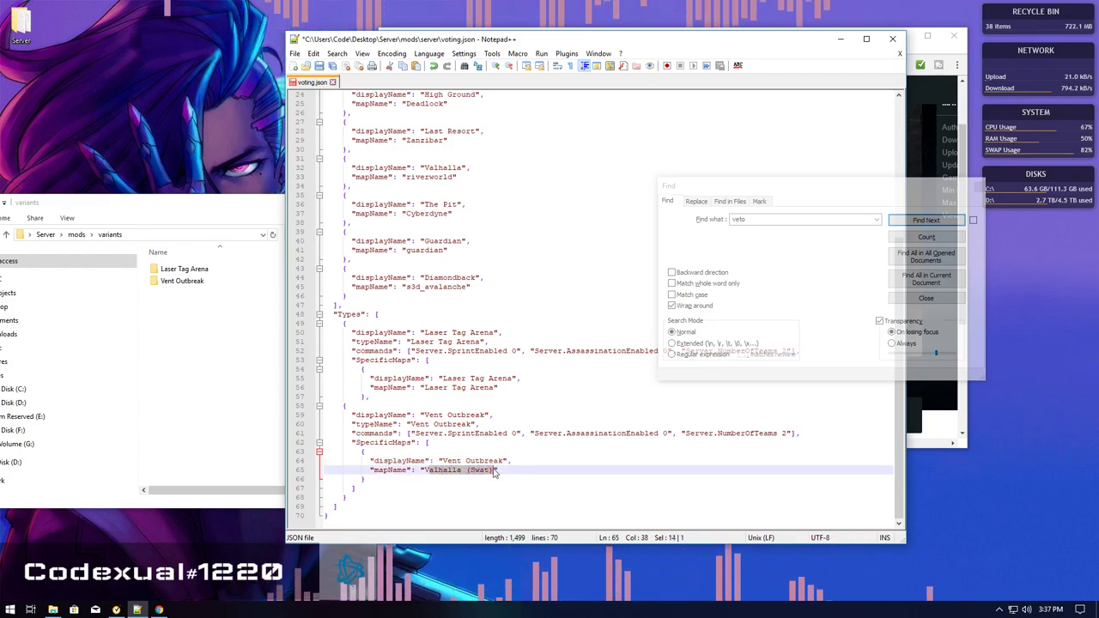
key("BackSpace")
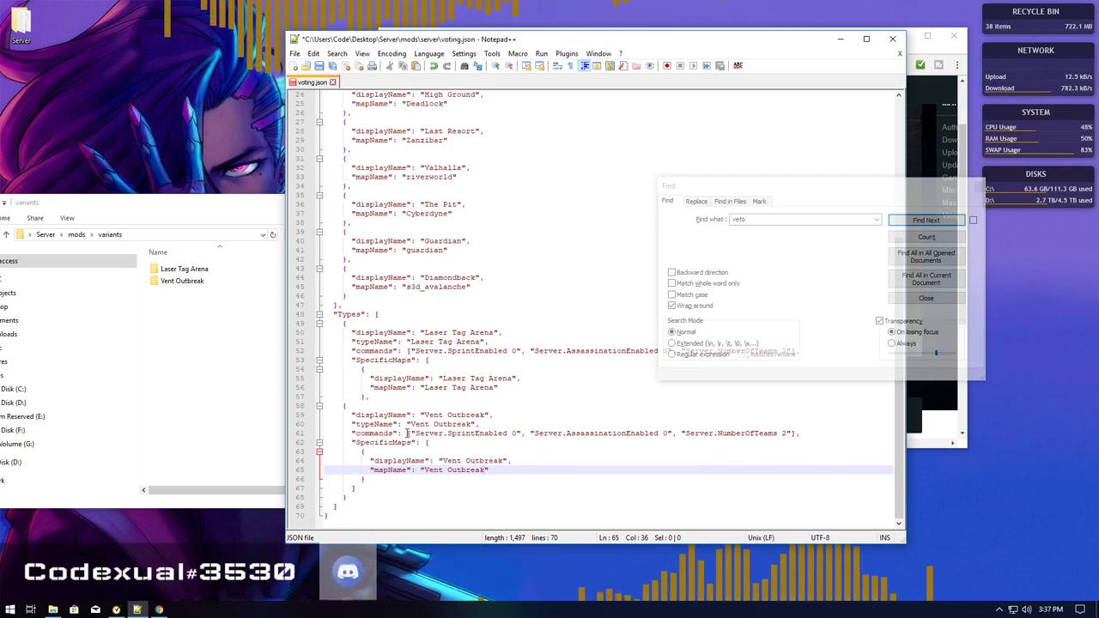
Highlight the Vent Outbreak block and the Laser Tag Arena block in turn, each through its map's closing brace
left_click_drag(327, 488, 283, 409)
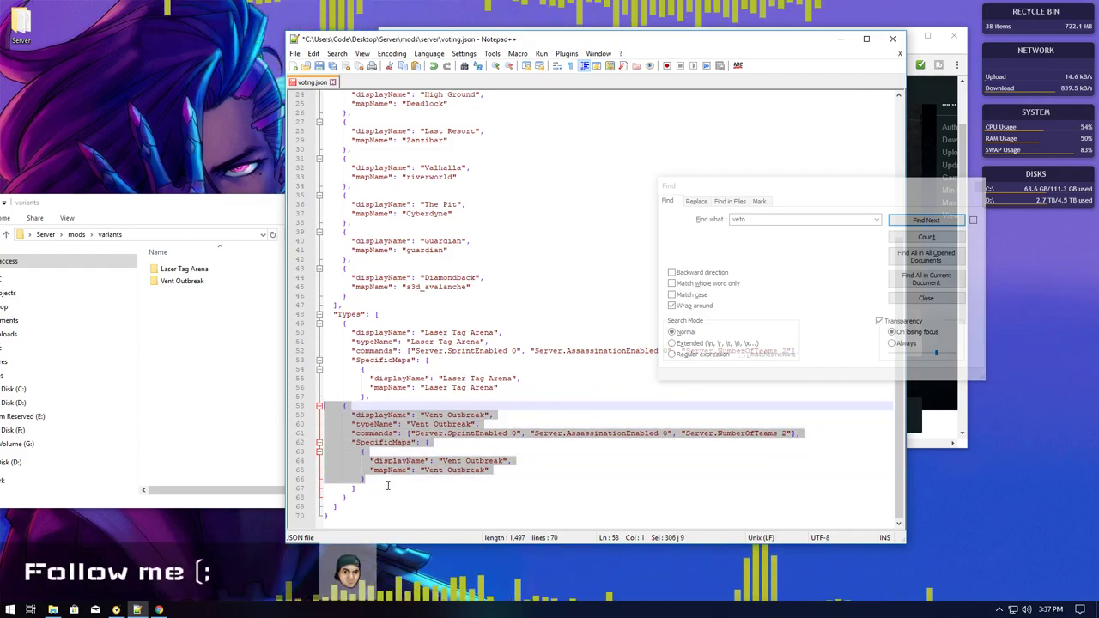
left_click(387, 484)
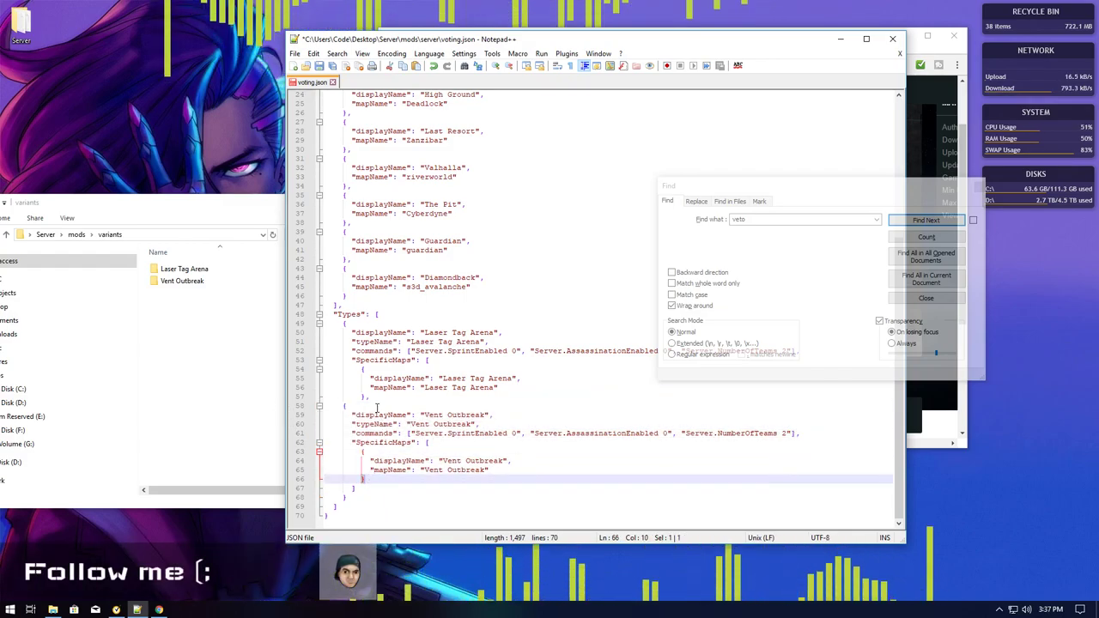
left_click_drag(370, 396, 283, 323)
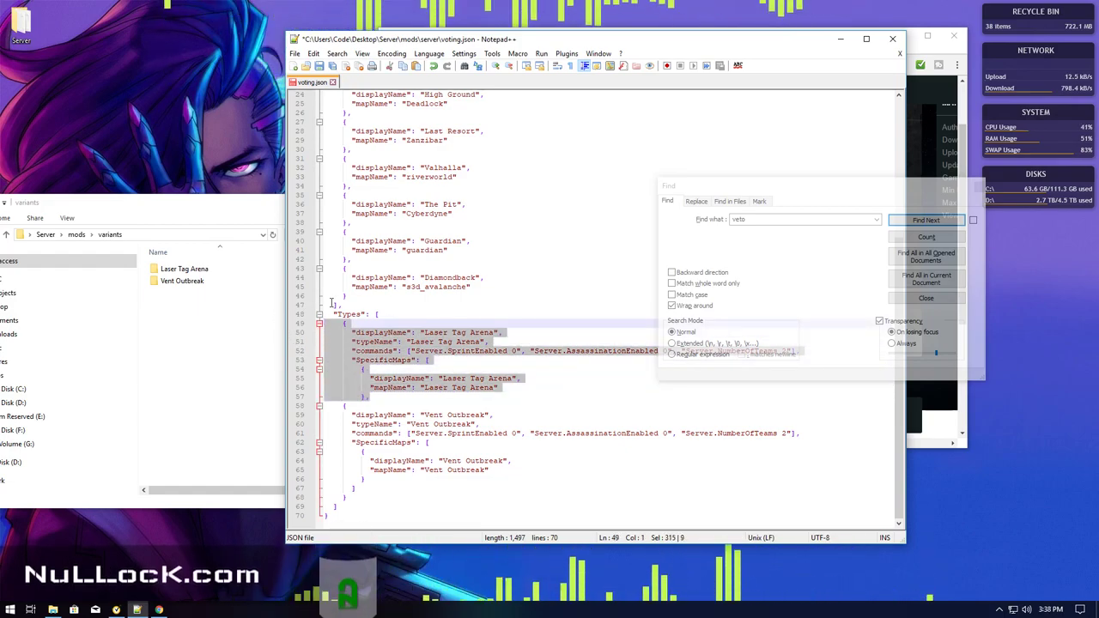
left_click(376, 397)
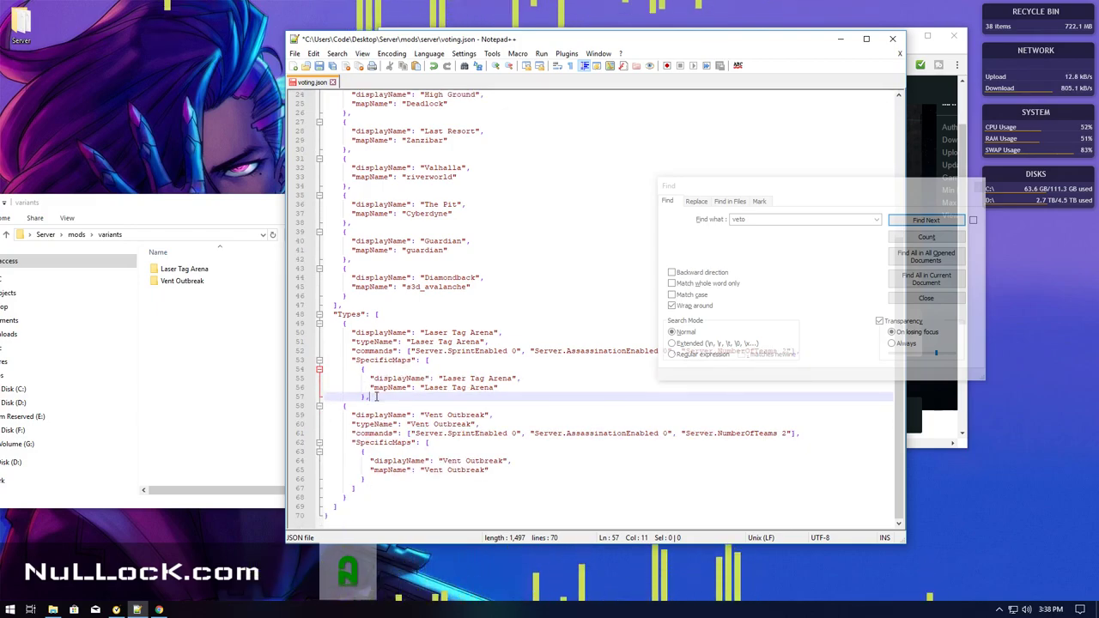
Copy the Laser Tag Arena block through its map's closing brace and comma, and paste it on a new line below
left_click_drag(376, 397, 282, 325)
key("ctrl+c")
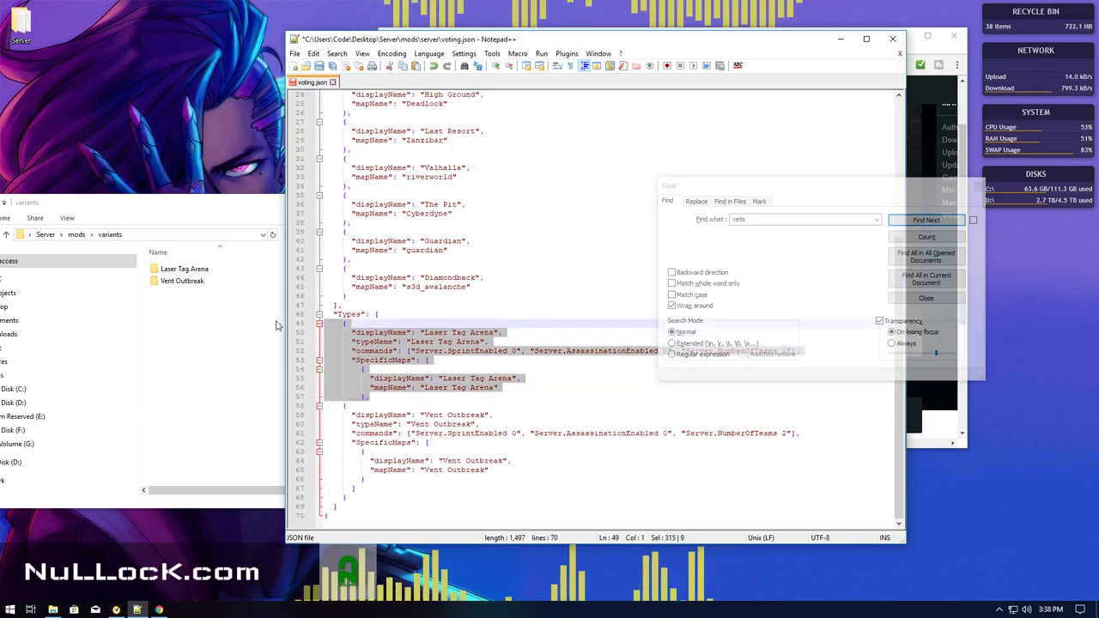
left_click(404, 392)
key("Return")
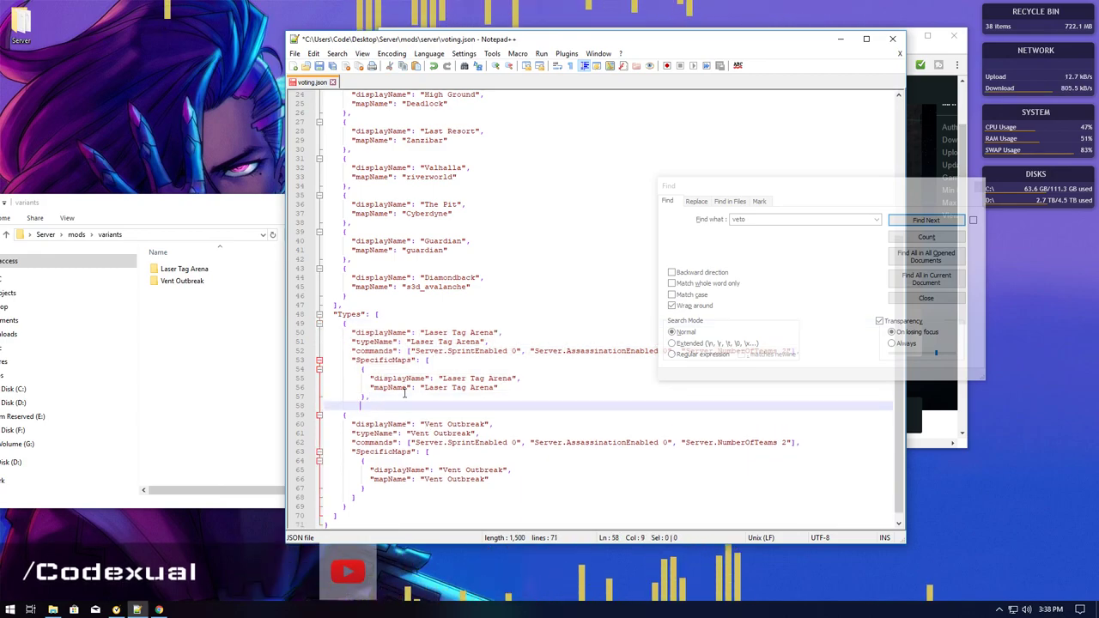
key("ctrl+v")
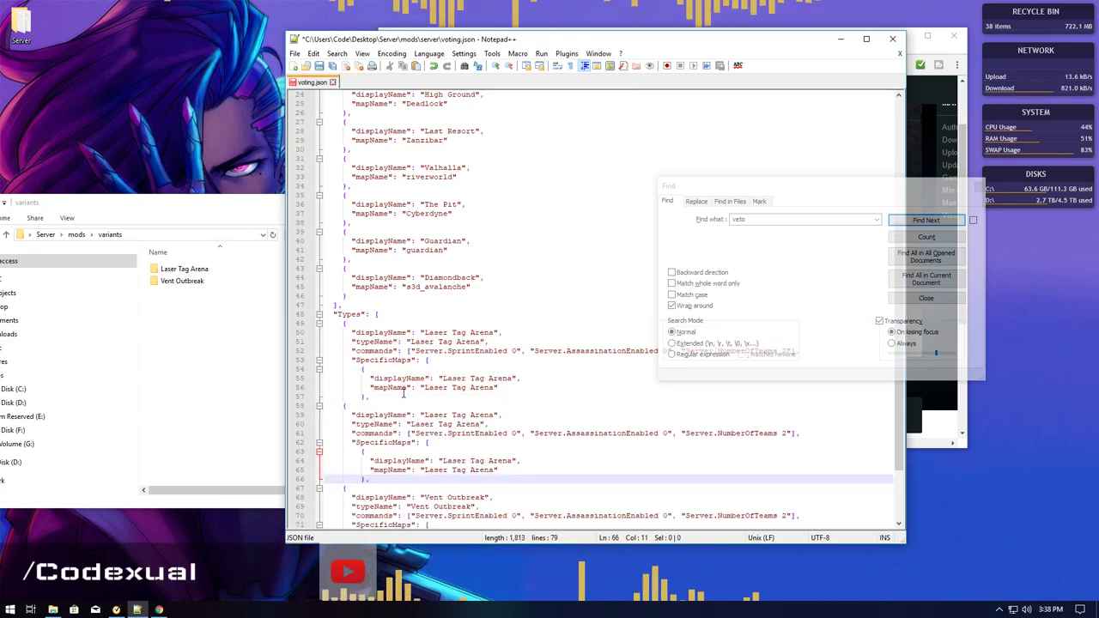
Check the ending of the duplicated Laser Tag Arena block for a comma and compare it with the final Vent Outbreak block
scroll(408, 393, "down", 1)
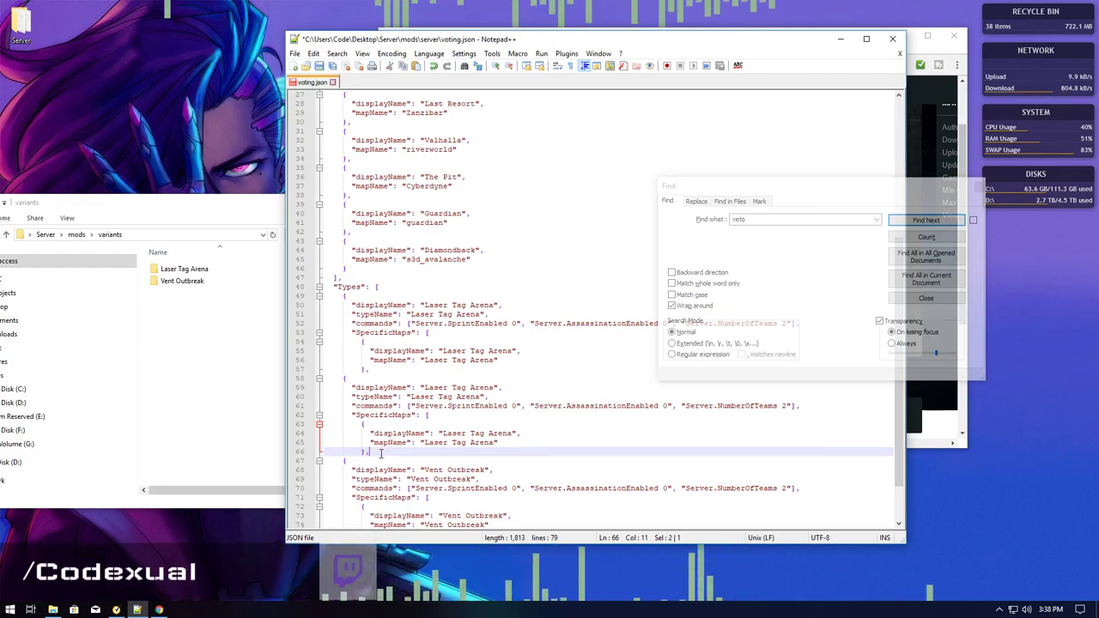
triple_click(379, 453)
scroll(378, 460, "down", 2)
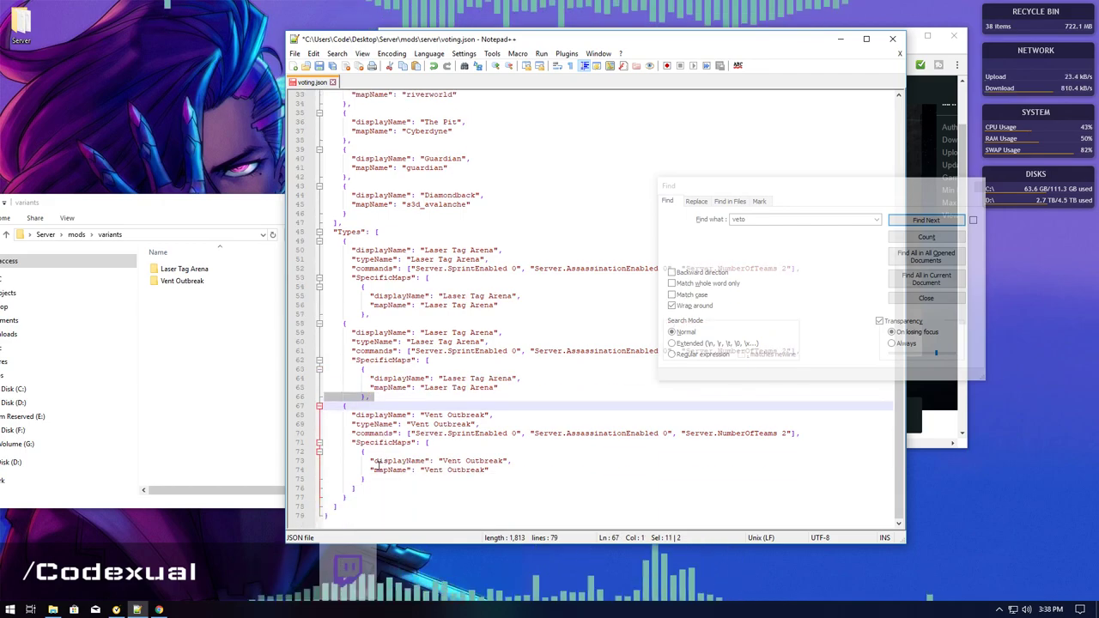
left_click(381, 479)
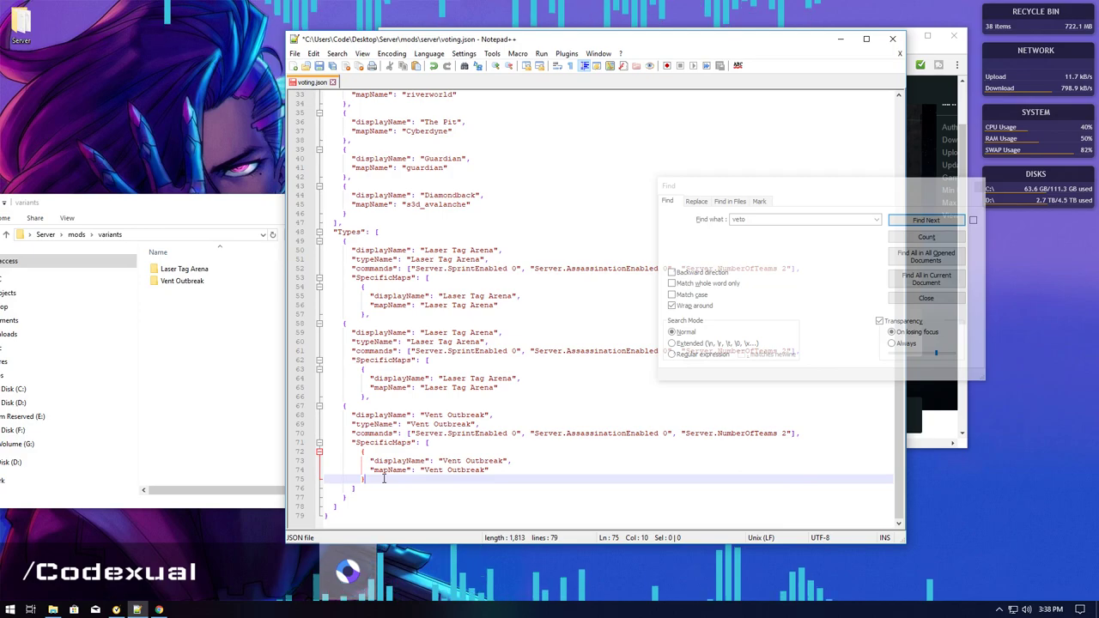
Show the server folder of mods in File Explorer, and save voting.json in Notepad++
left_click(219, 367)
key("alt+Up")
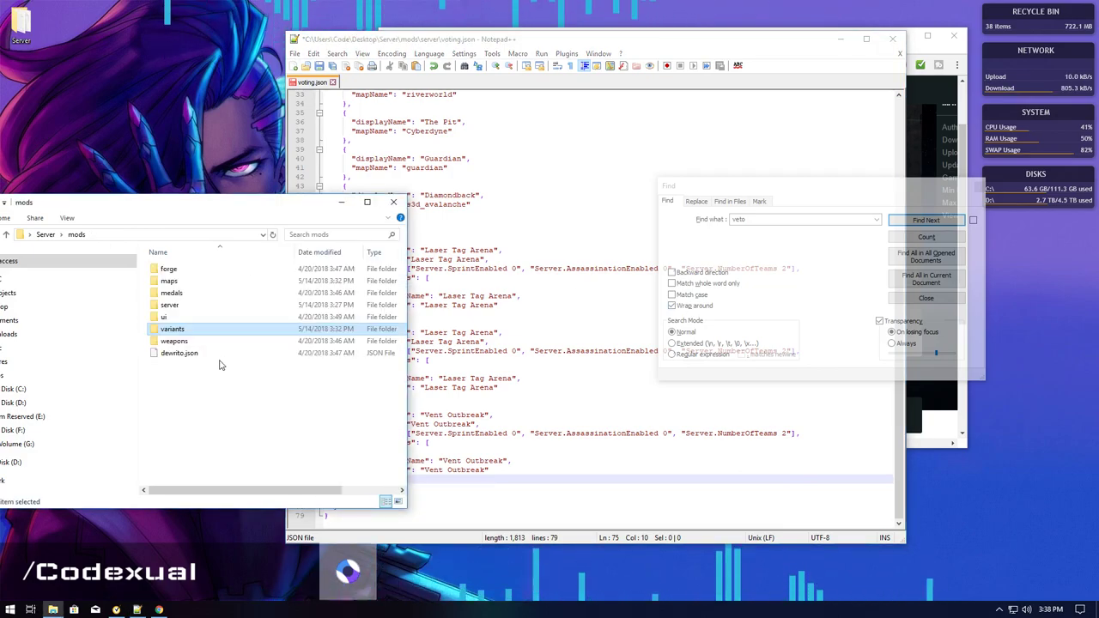
key("alt+Up")
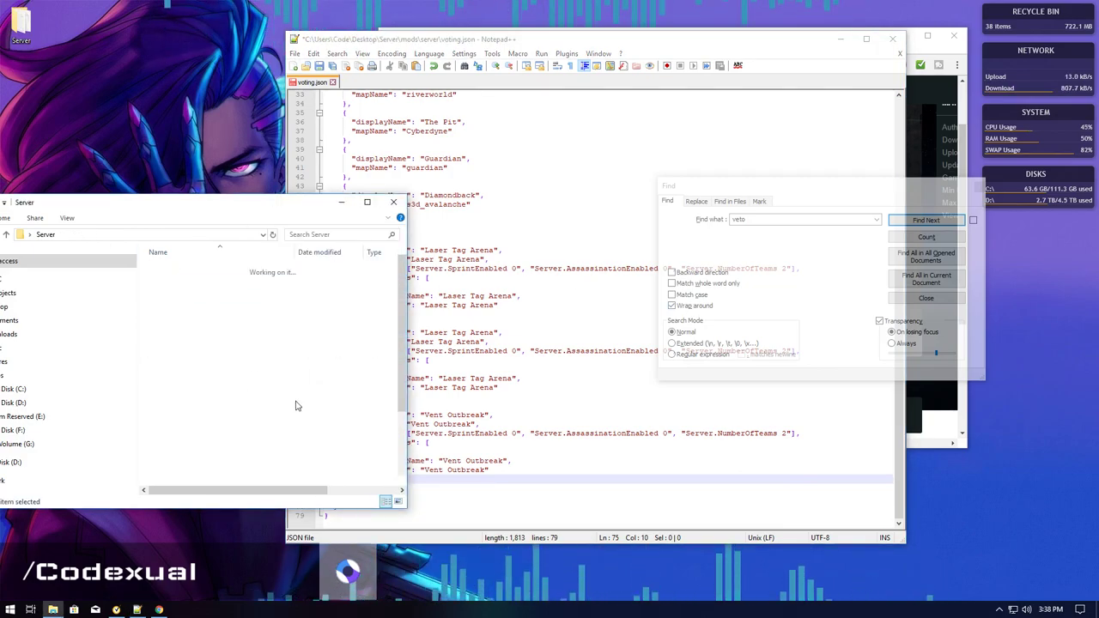
key("alt+Left")
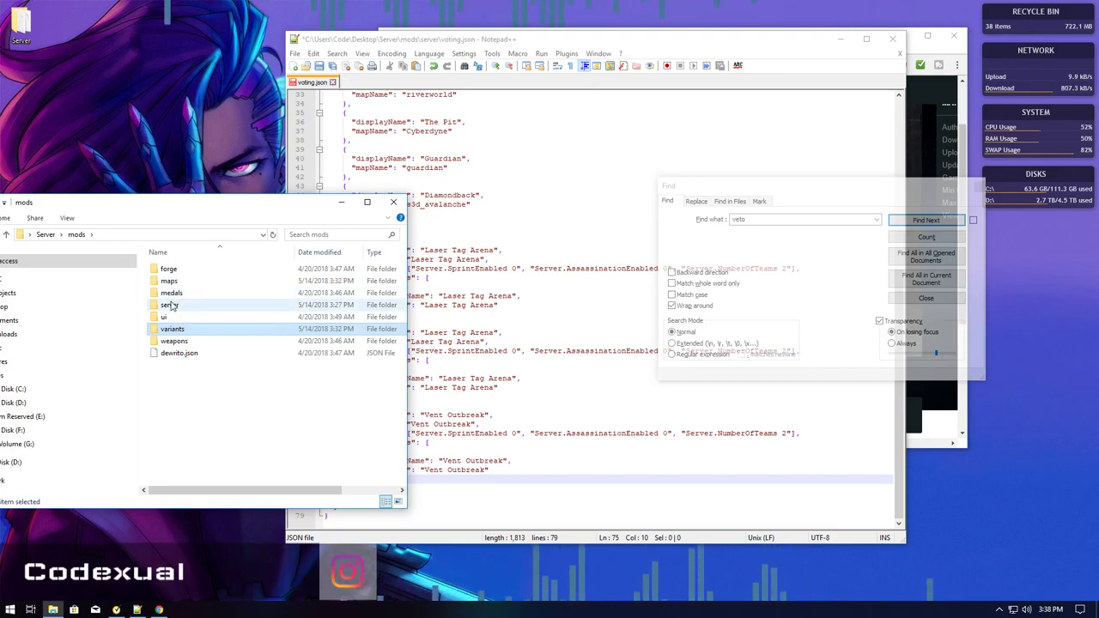
double_click(196, 307)
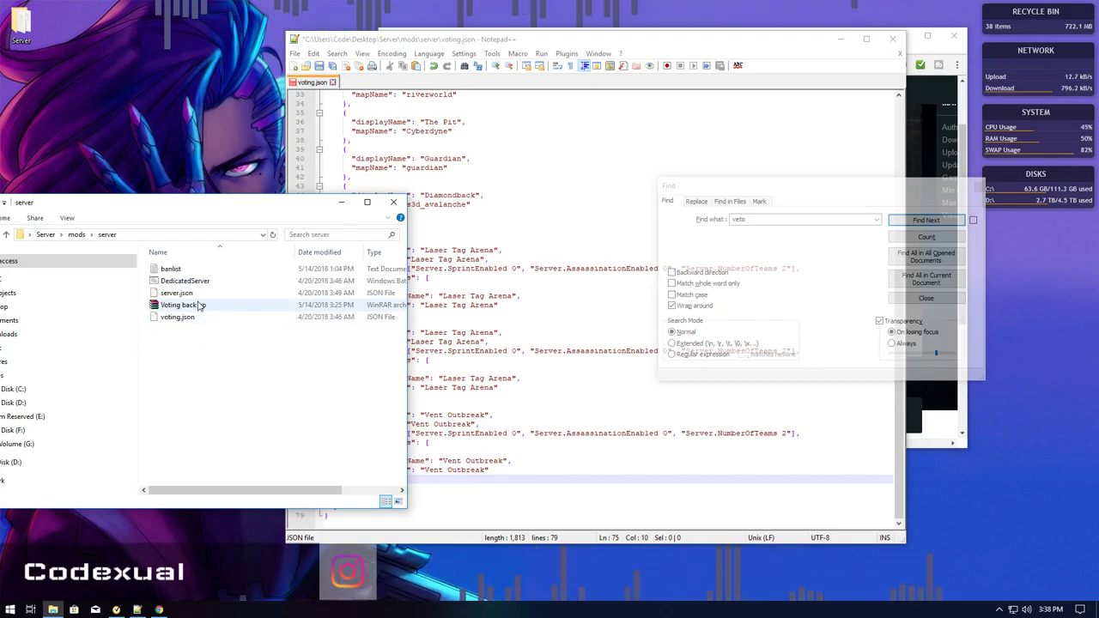
left_click(320, 66)
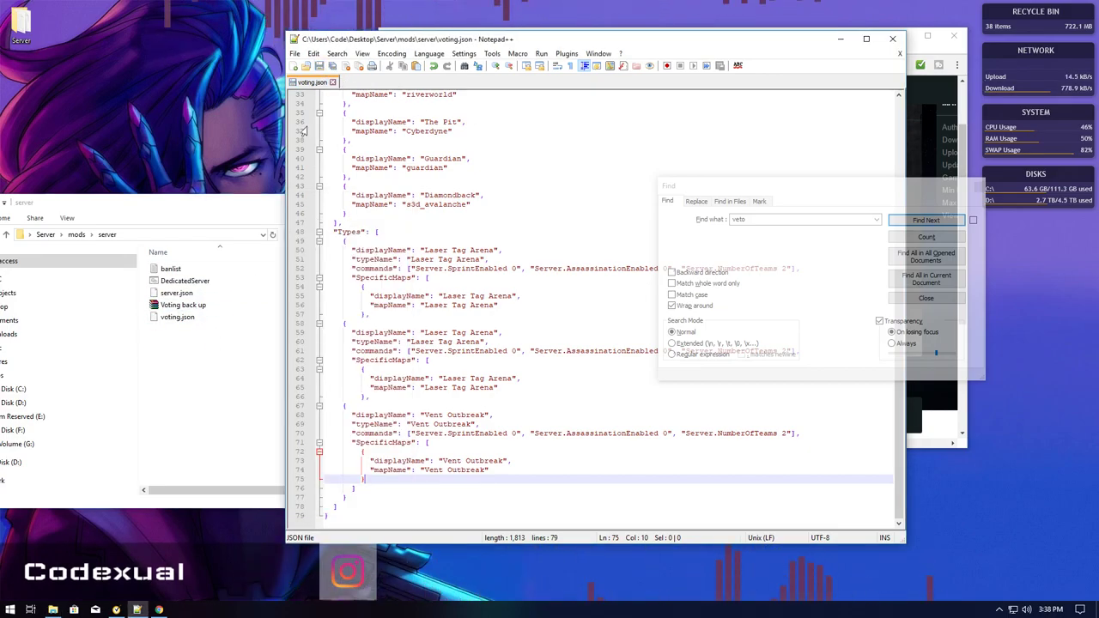
Extract veto.json.example from the Voting back up archive into the server folder, and close the archive
left_click(240, 370)
double_click(193, 305)
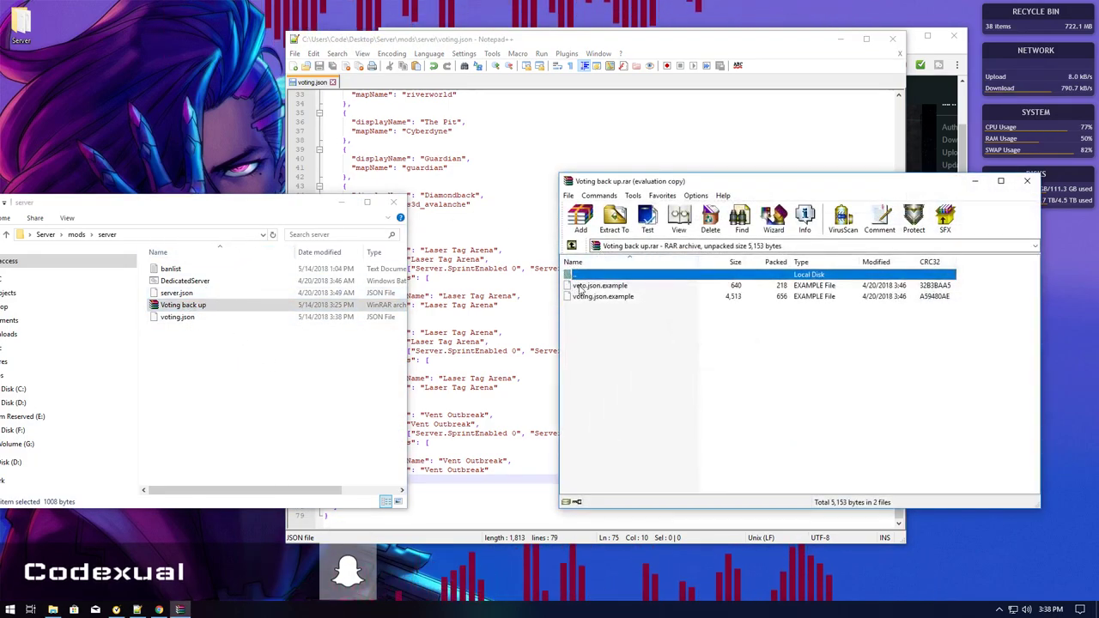
left_click_drag(600, 285, 198, 357)
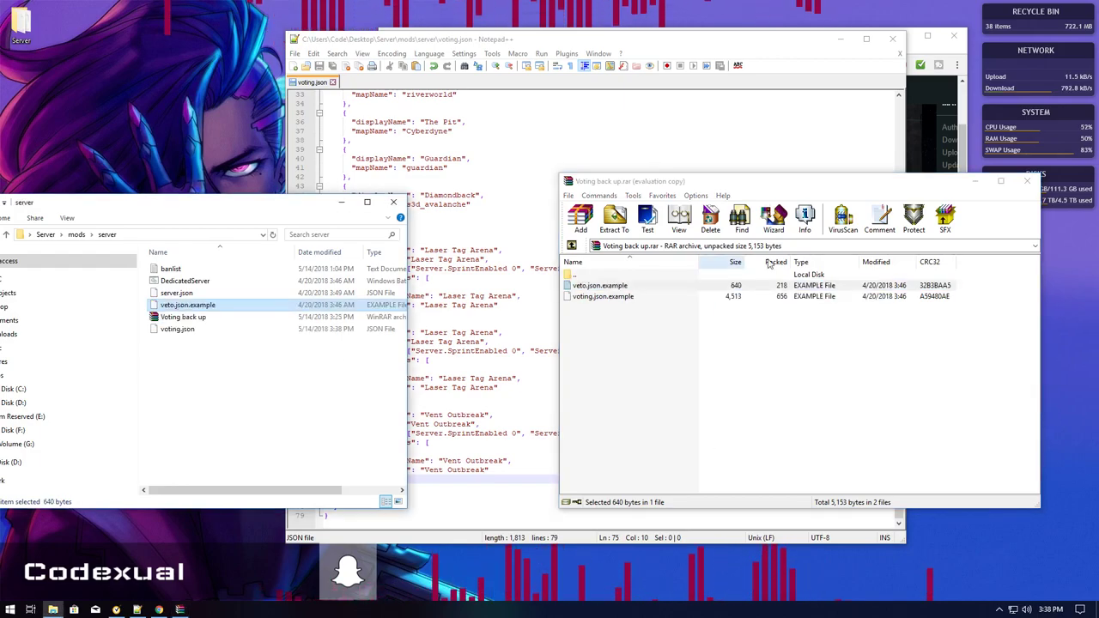
left_click(1027, 181)
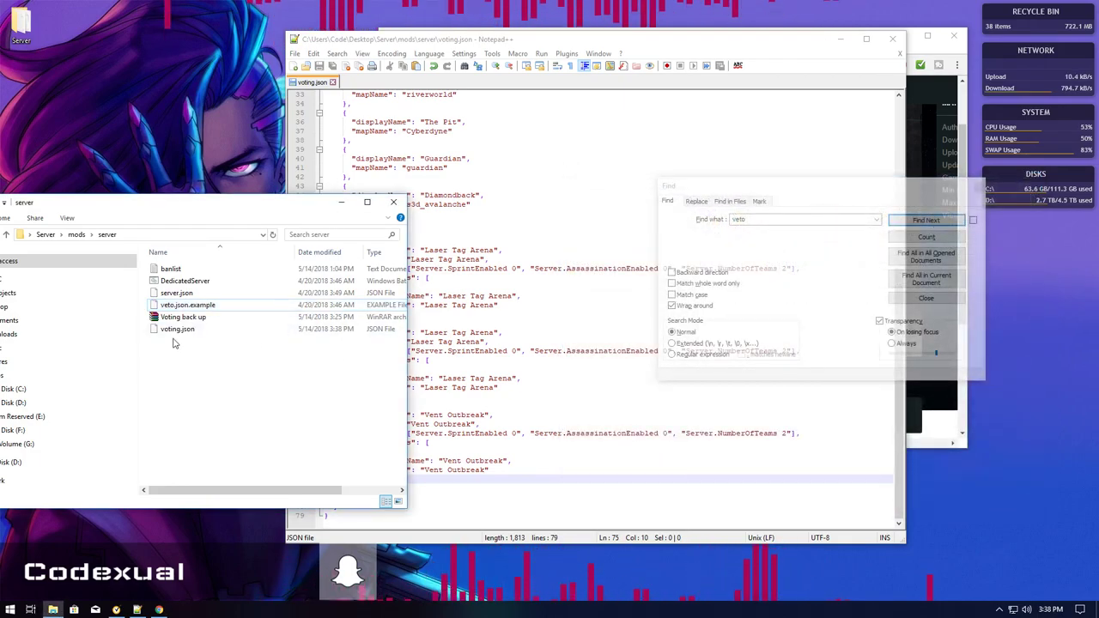
Point out voting.json and veto.json.example in turn in the server folder
left_click(177, 329)
left_click(173, 310)
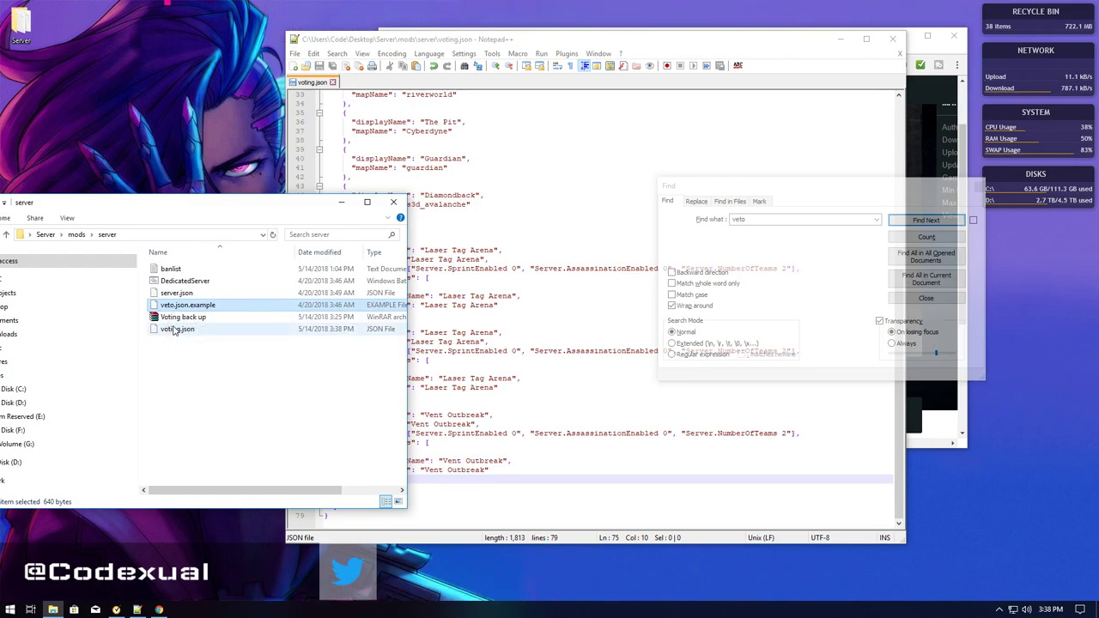
left_click(172, 331)
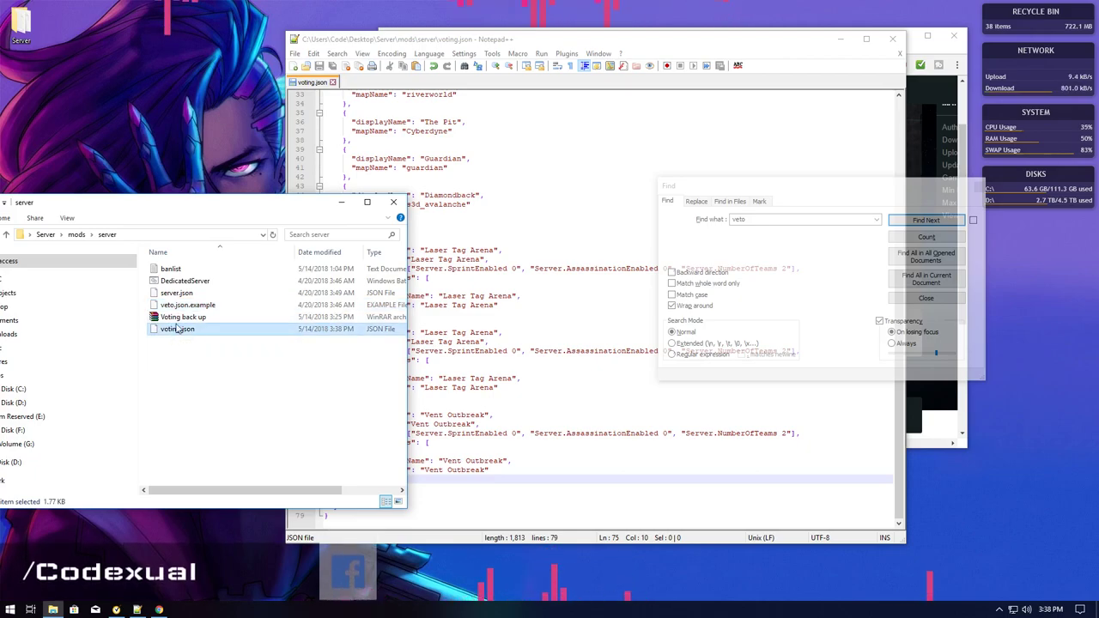
left_click(176, 306)
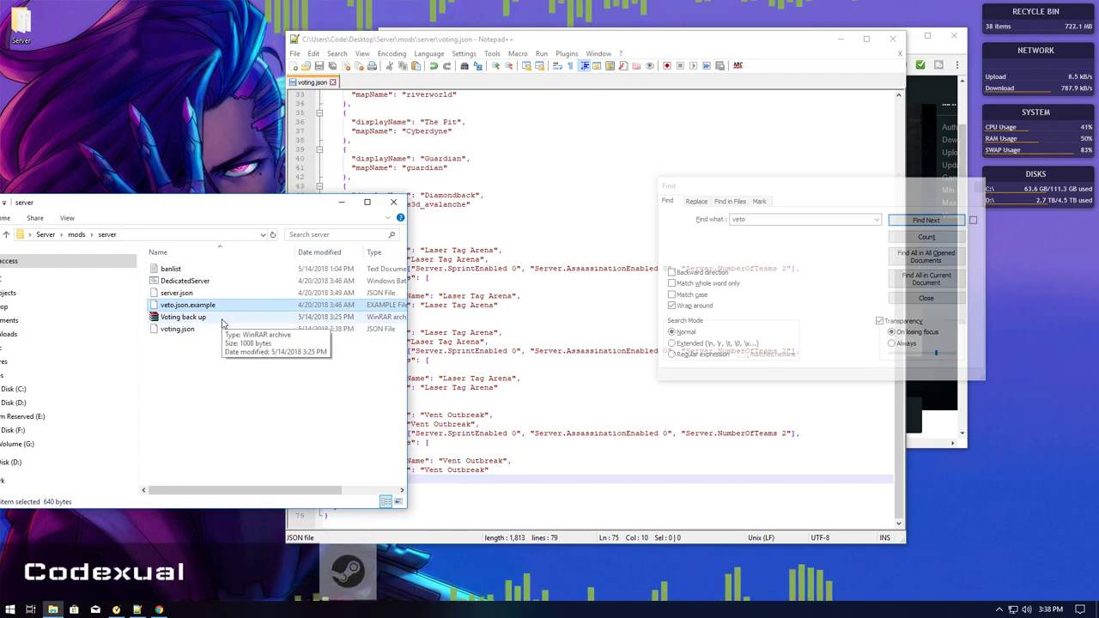
left_click(189, 342)
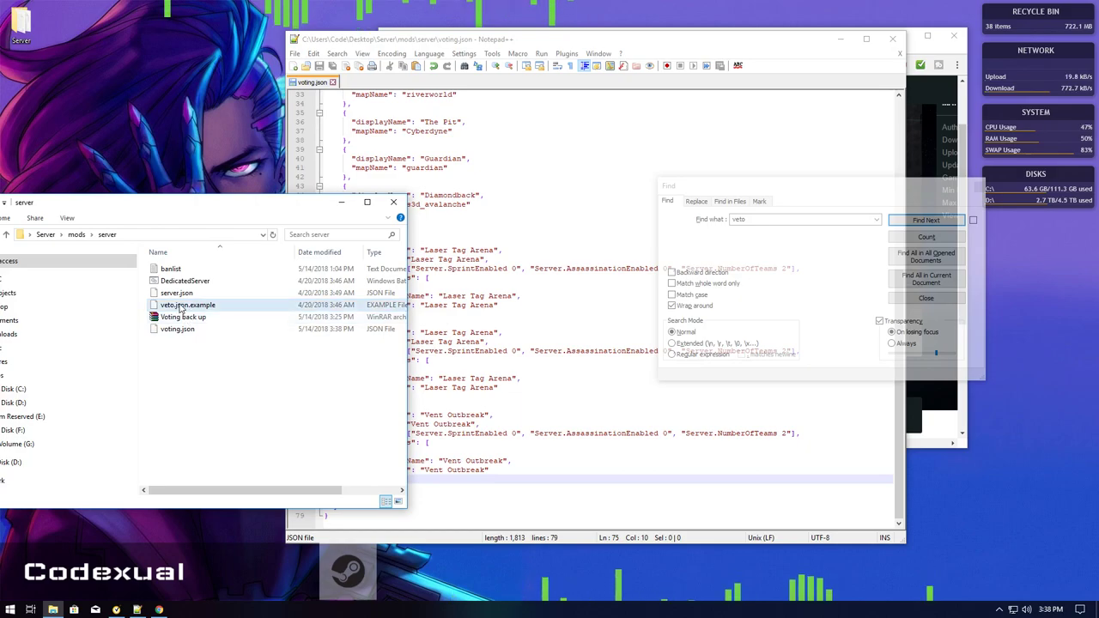
Rename veto.json.example to veto.json and accept the file extension change
right_click(180, 305)
left_click(189, 529)
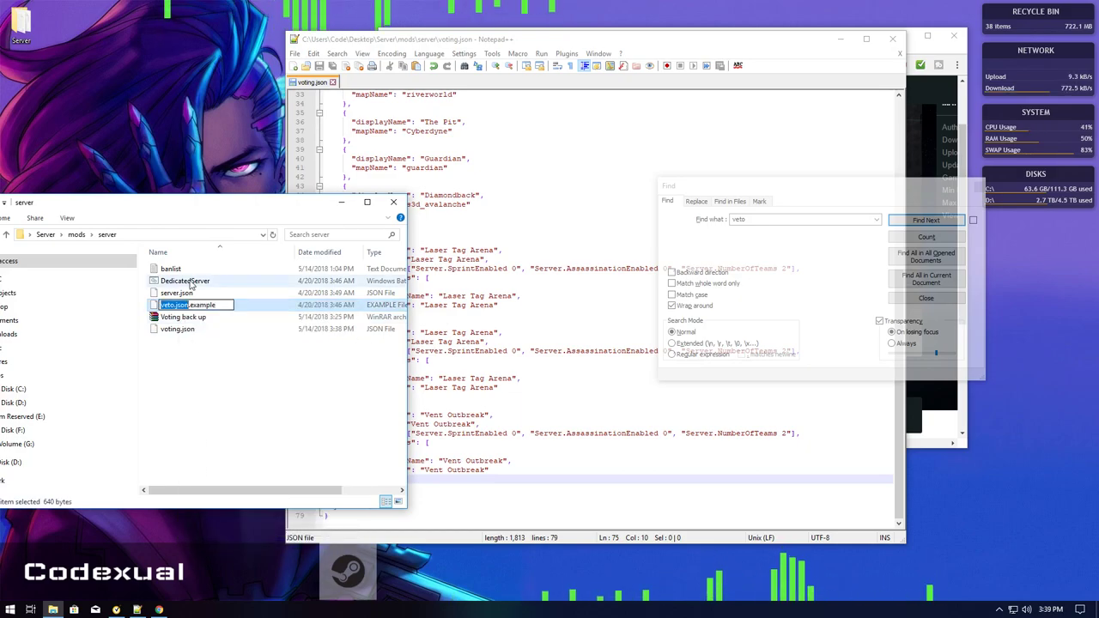
left_click(185, 305)
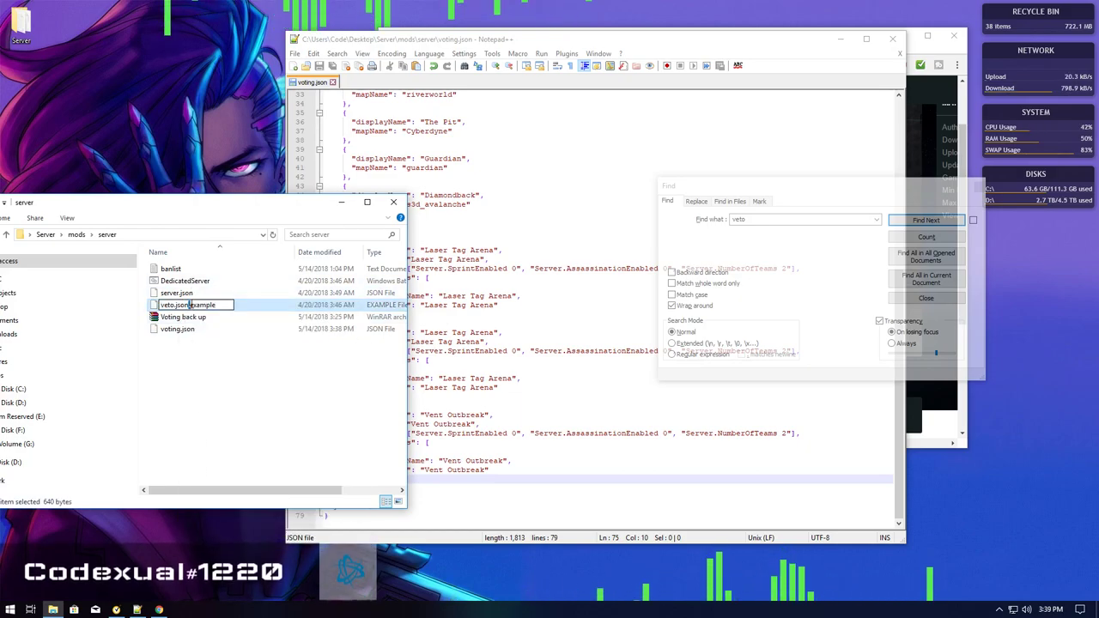
left_click_drag(188, 304, 221, 304)
key("BackSpace")
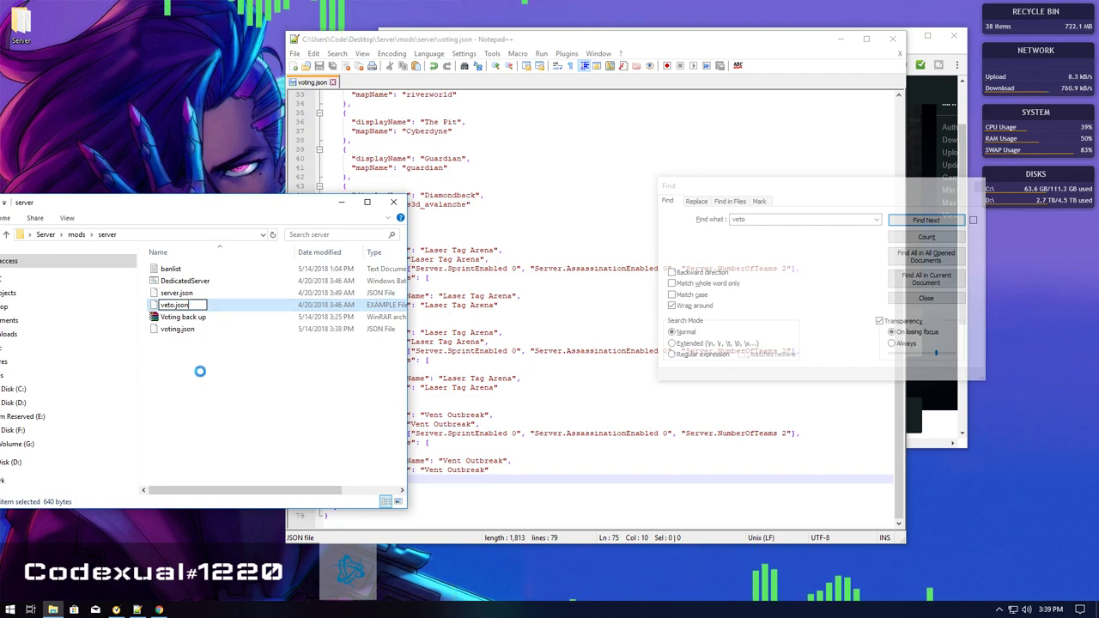
key("Return")
left_click(591, 322)
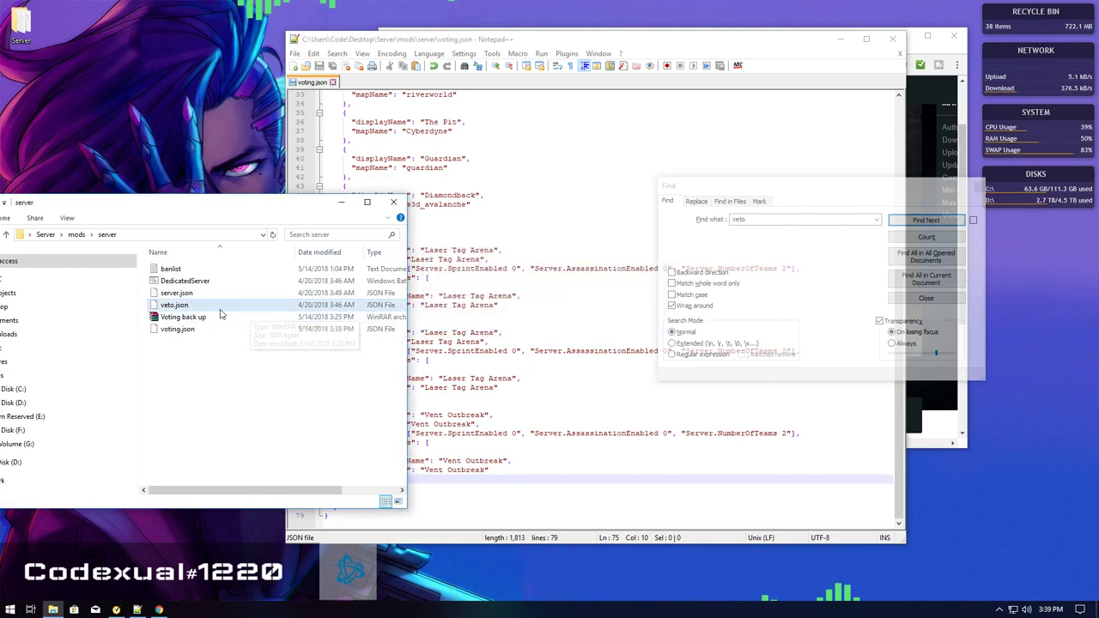
Open veto.json in Notepad++, and move the editor window and the Find dialog apart so the whole file is readable
right_click(190, 306)
left_click(210, 326)
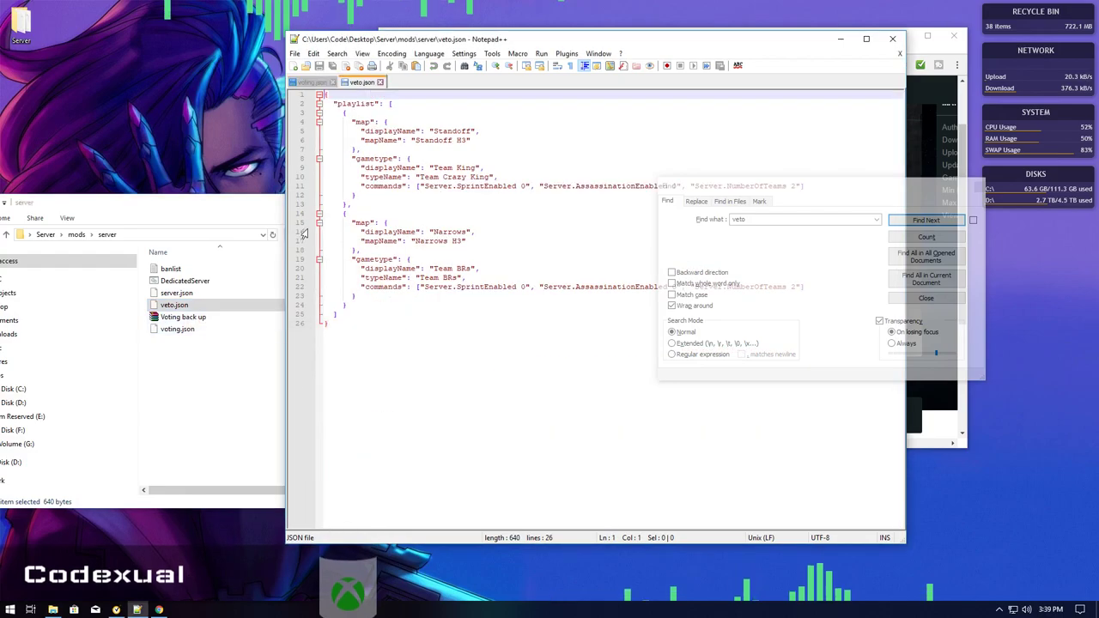
left_click_drag(439, 43, 237, 75)
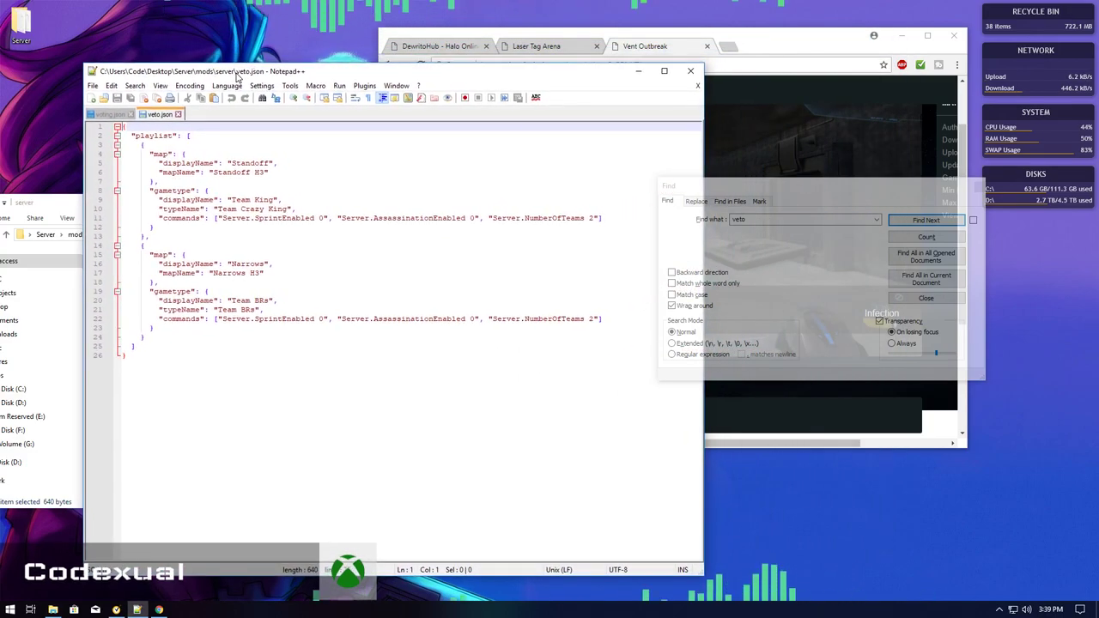
left_click_drag(815, 194, 865, 225)
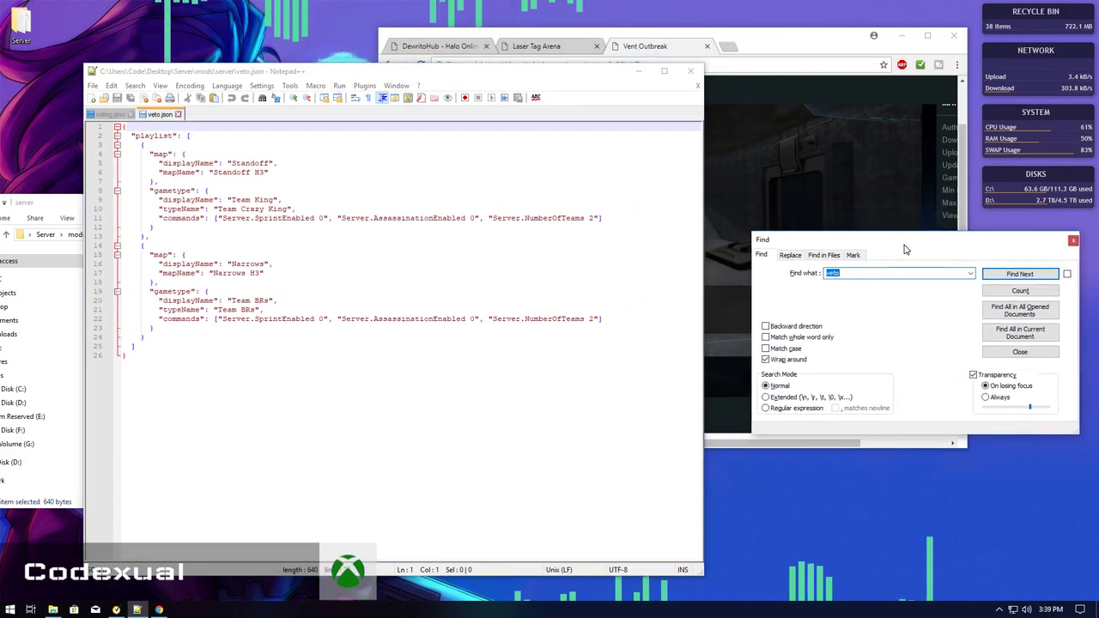
left_click_drag(434, 73, 417, 94)
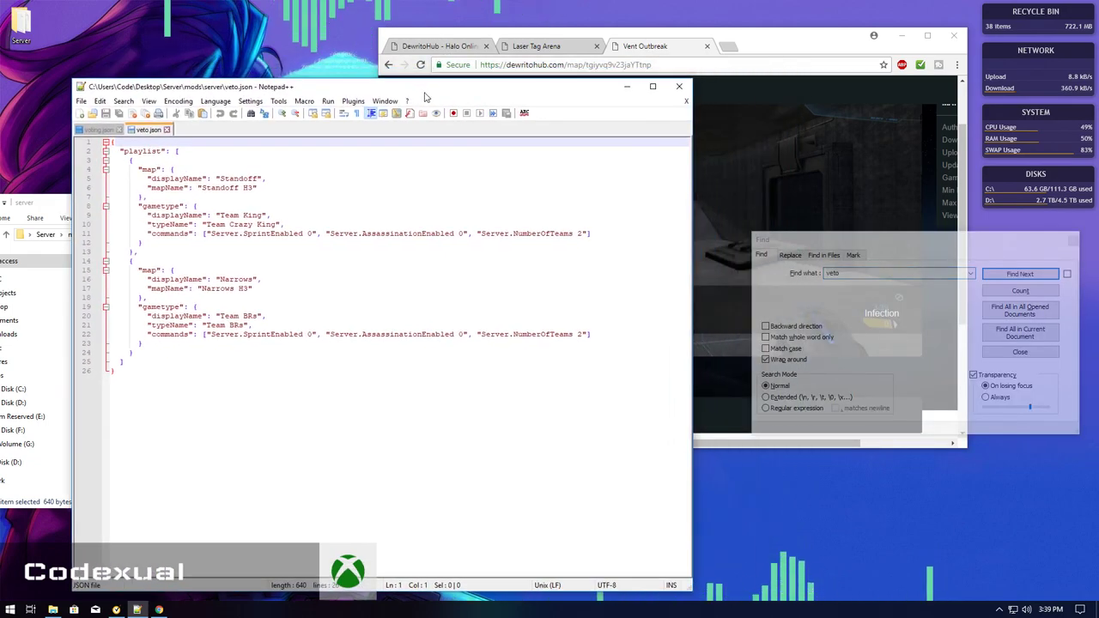
Examine the first playlist entry in veto.json, highlighting the Standoff map's names and the Team King gametype's display name
left_click(140, 243)
left_click_drag(146, 252, 268, 178)
left_click(149, 176)
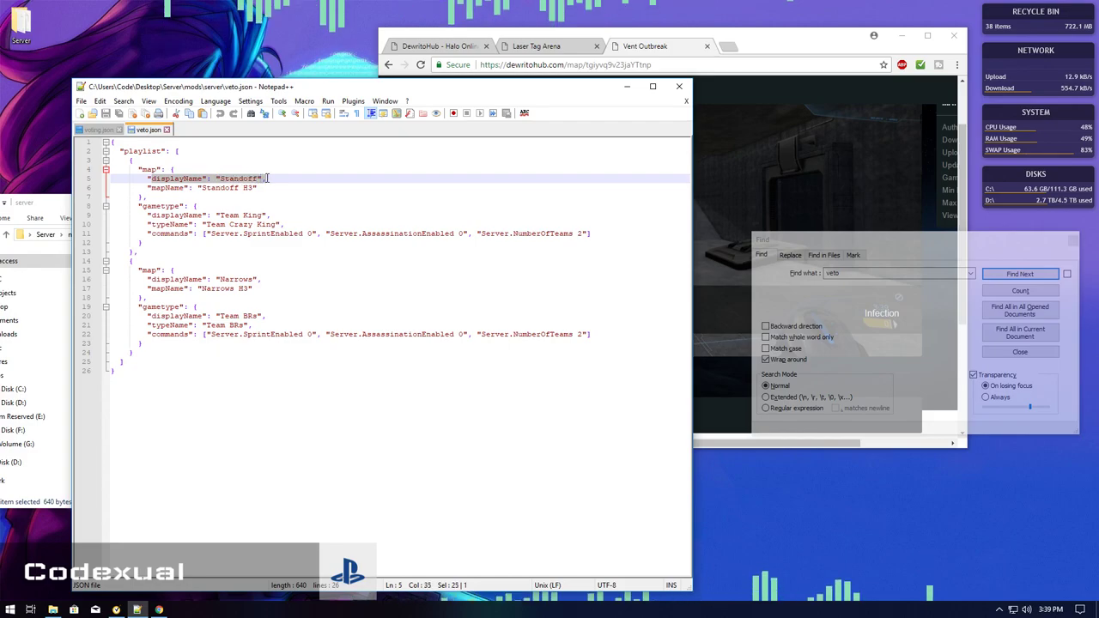
left_click(150, 188)
left_click_drag(152, 177, 255, 187)
left_click_drag(151, 215, 240, 214)
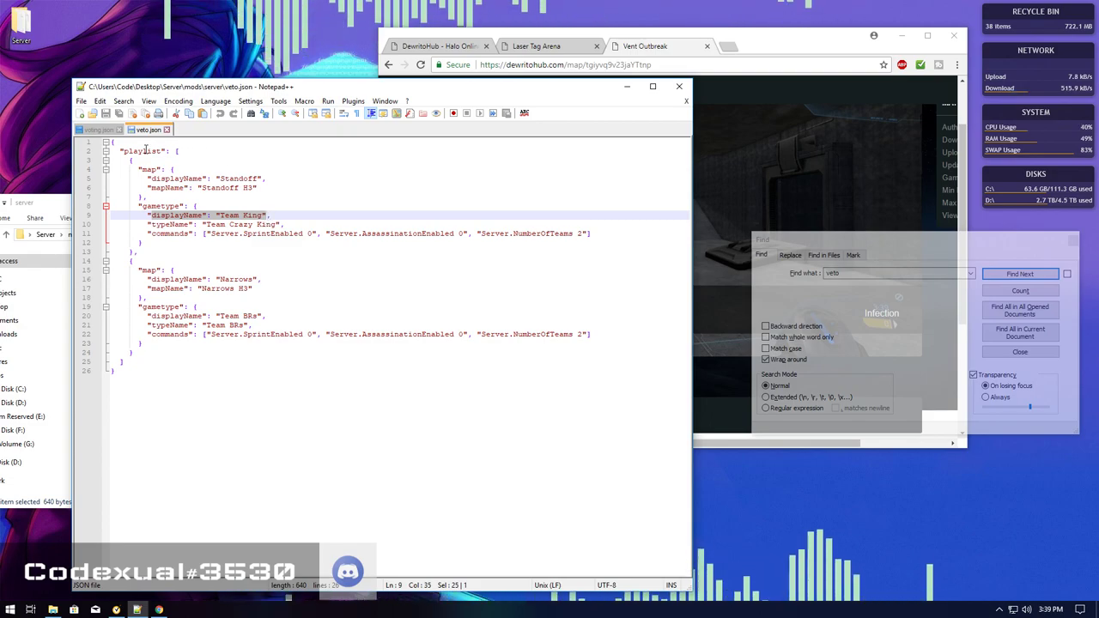
Examine the Team King gametype's commands line in veto.json, highlighting its sprint and number-of-teams commands
left_click_drag(184, 93, 201, 88)
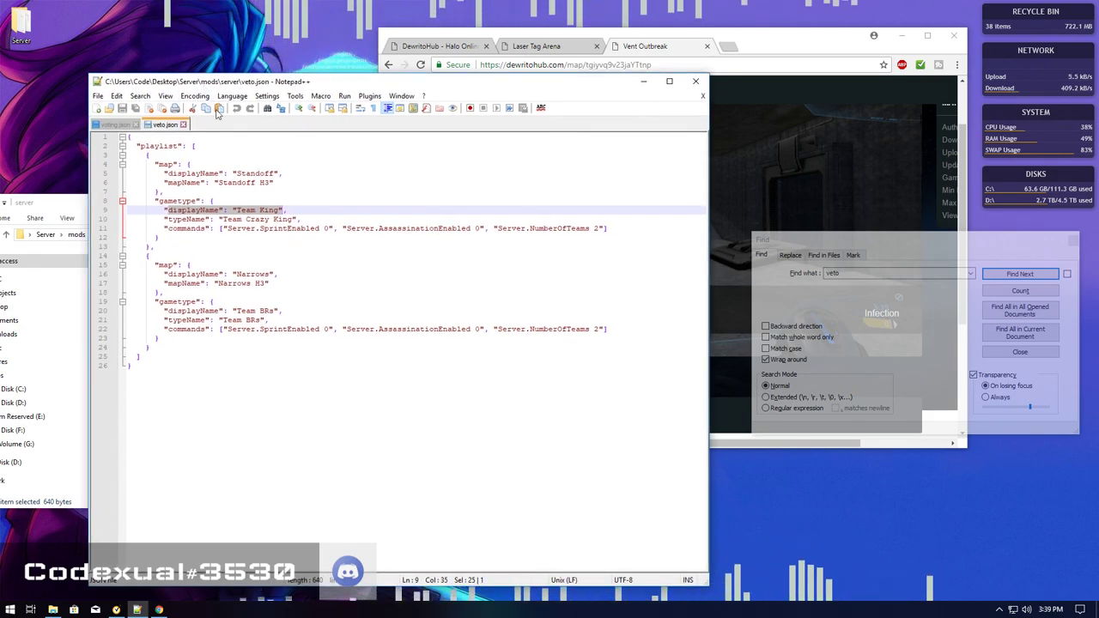
left_click_drag(164, 228, 329, 229)
left_click(227, 230)
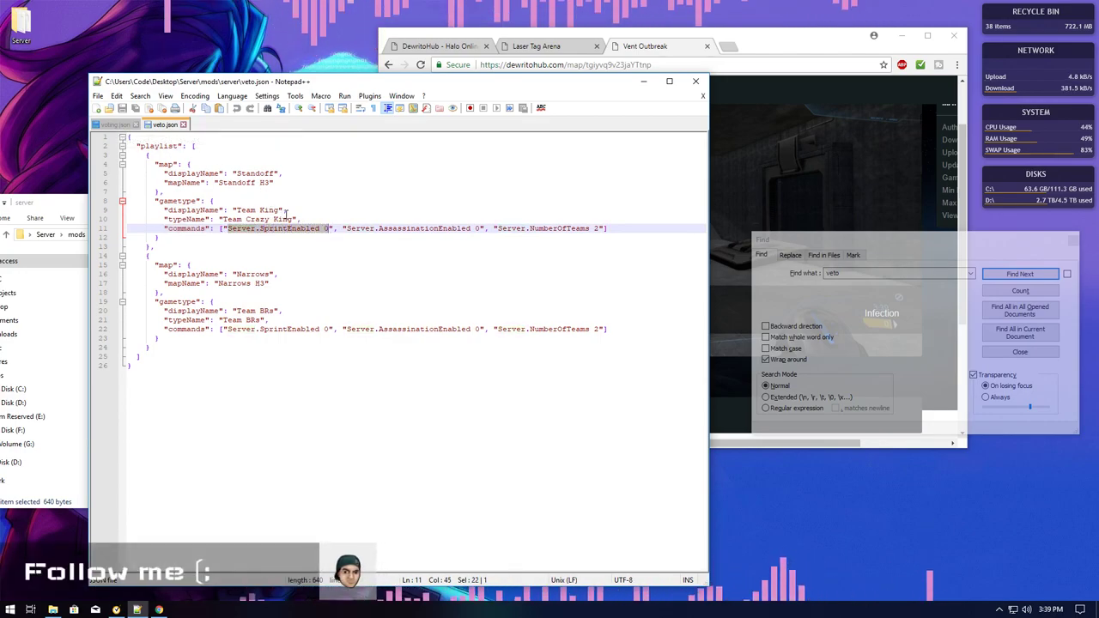
left_click(297, 219)
double_click(326, 228)
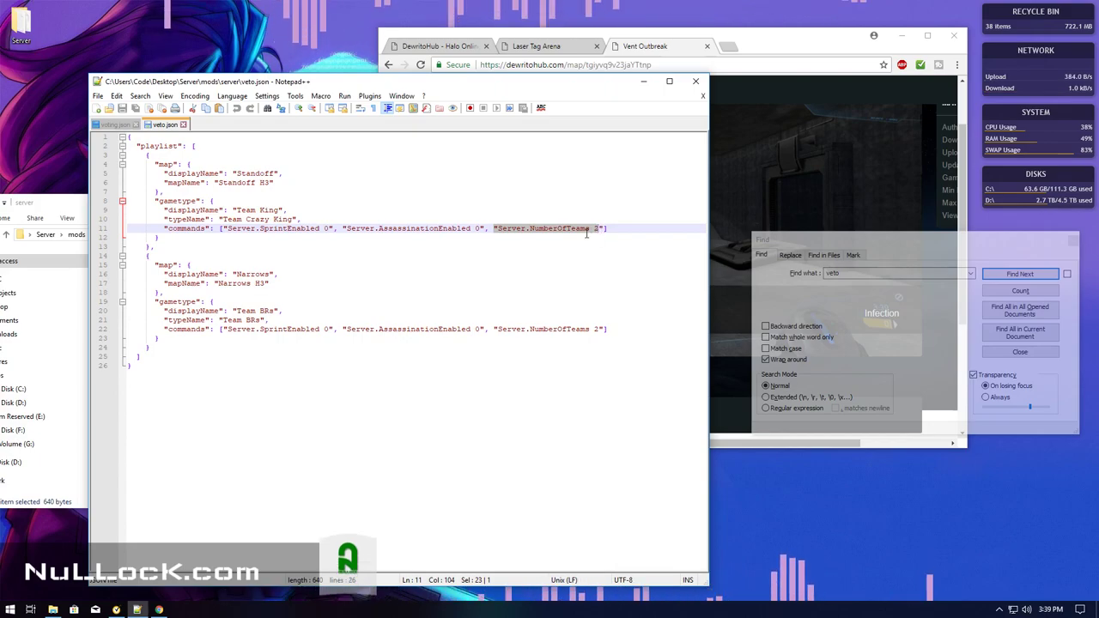
left_click(589, 232)
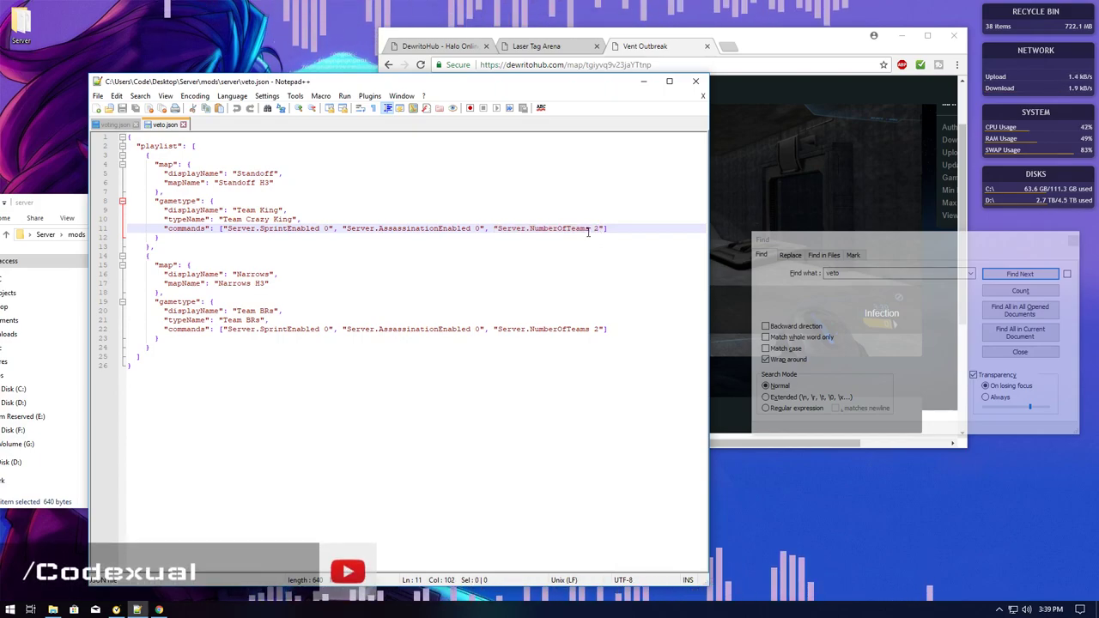
In voting.json, append the command "Server.say httpsd;lsldkfjsldkfj" after Server.NumberOfTeams 2 in the first Laser Tag Arena block
left_click(116, 126)
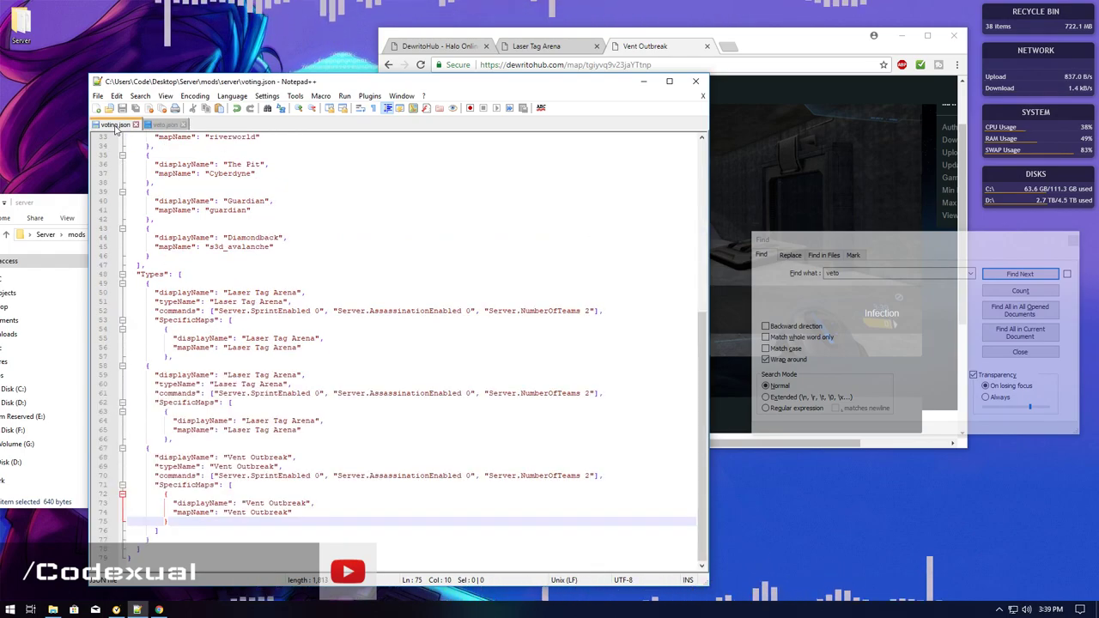
left_click(544, 312)
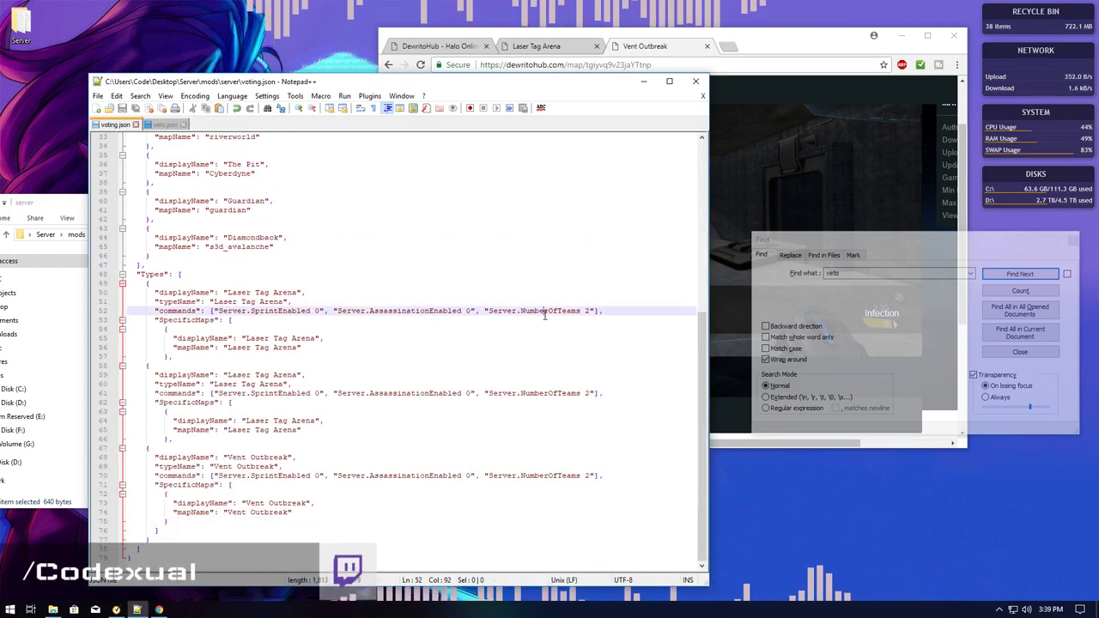
left_click(116, 124)
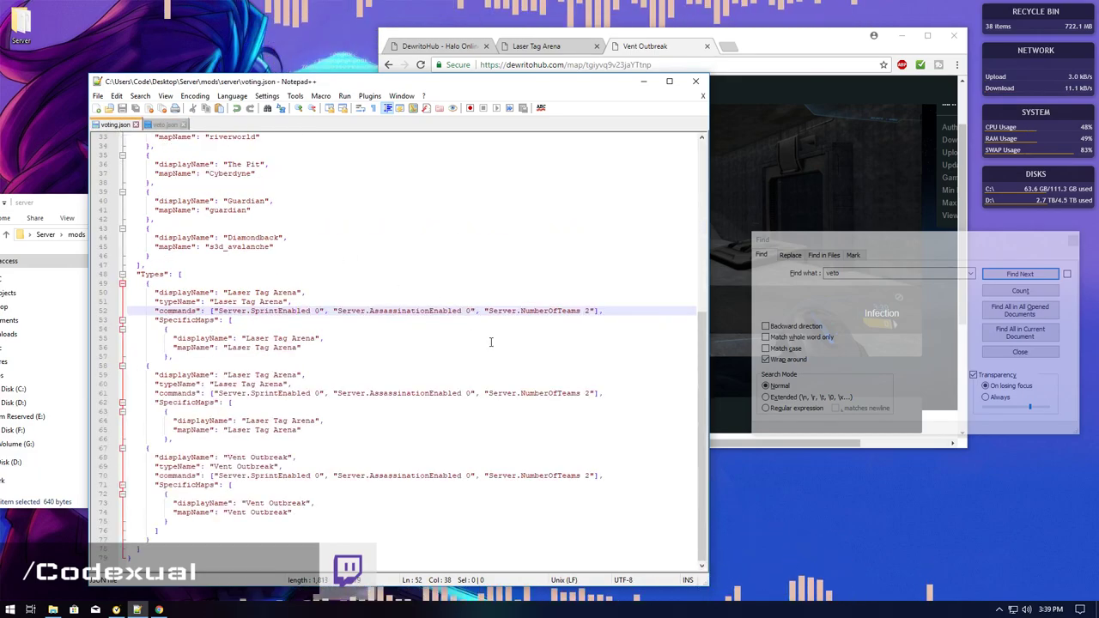
left_click(595, 312)
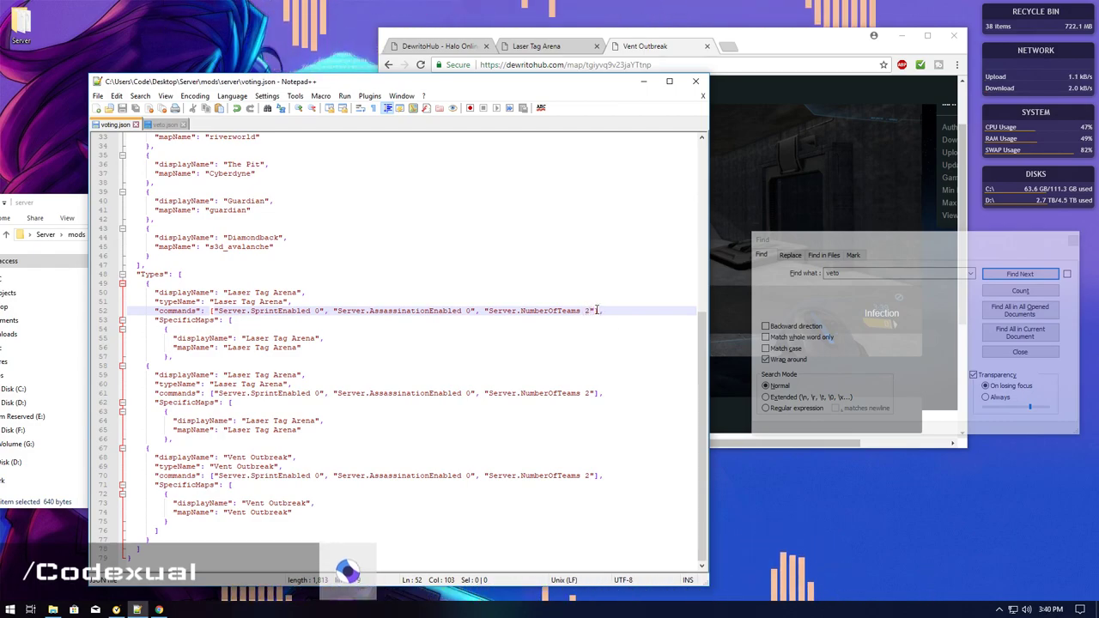
type("]")
type("]")
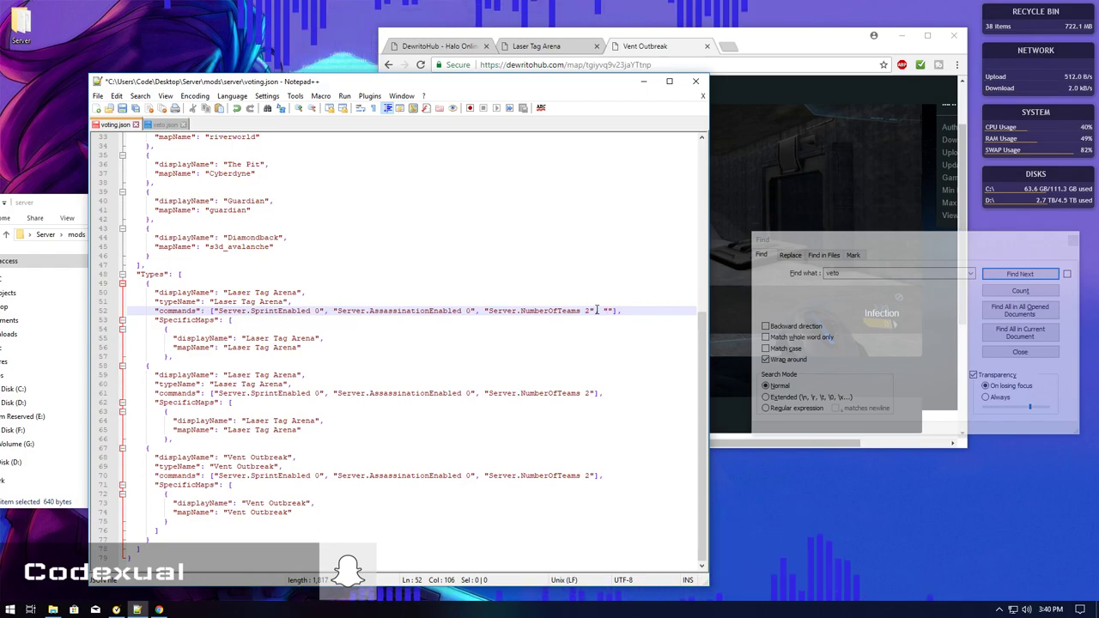
type("Server.say ")
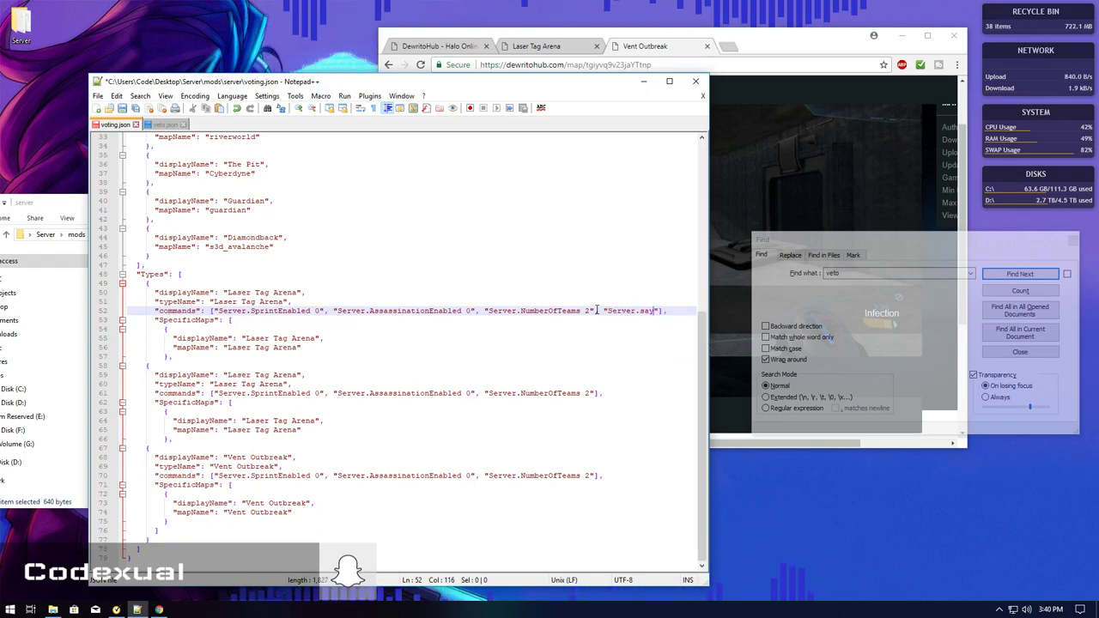
type("http")
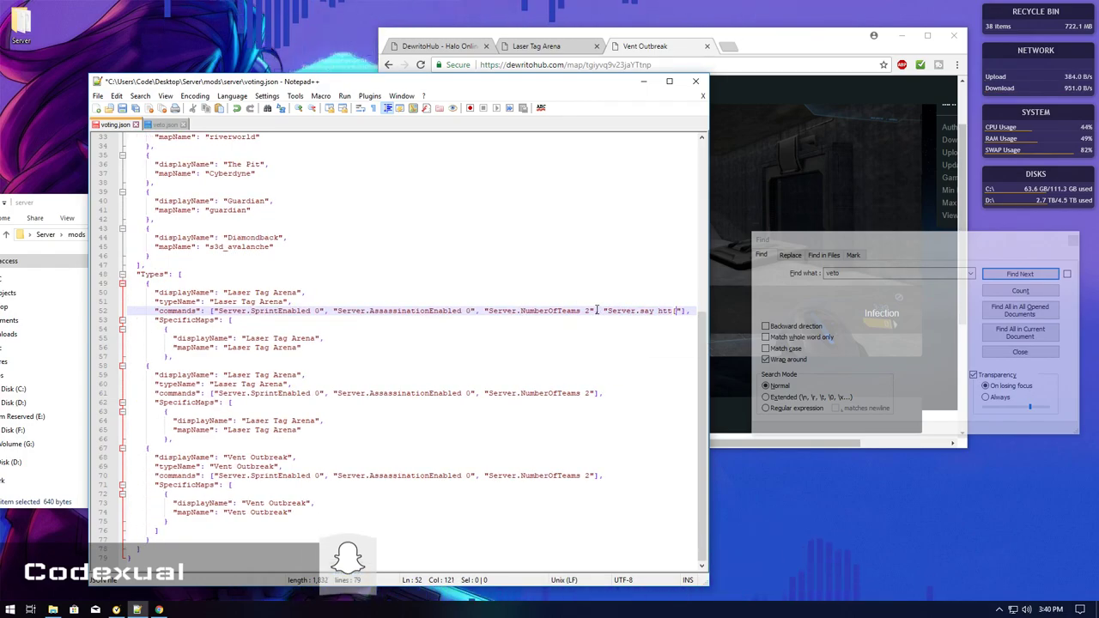
type("sd;lsldkfjsldkfj")
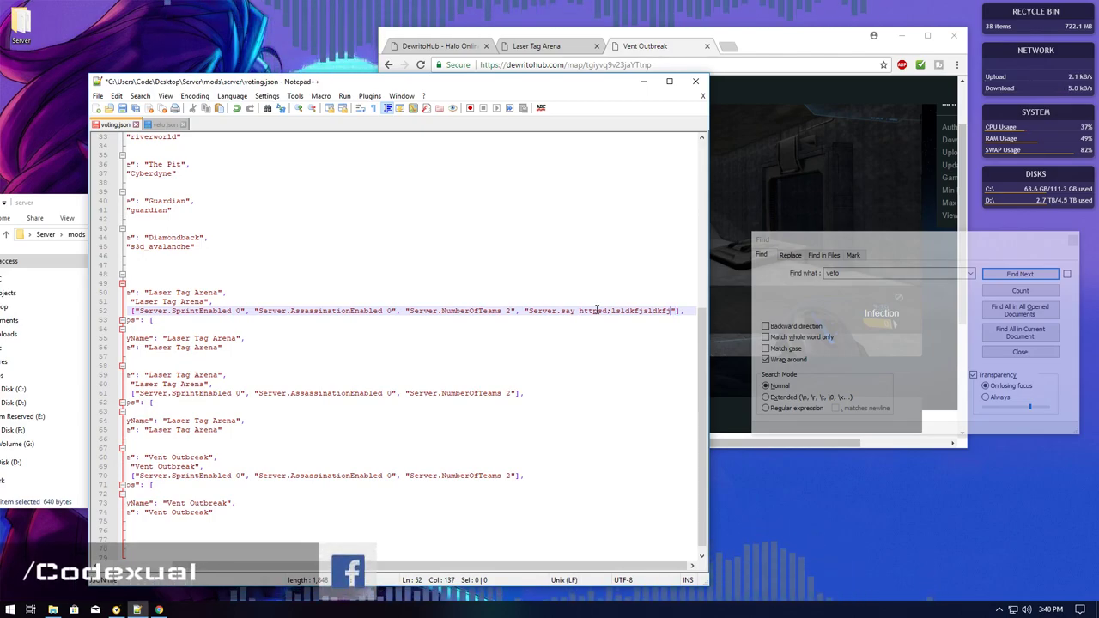
In the first Laser Tag Arena block of voting.json, insert "Hey plz join our discord " before httpsd in the Server.say command
key("Left")
key("Left")
key("Left")
key("Left")
key("Left")
key("Left")
key("Left")
key("Left")
key("Left")
key("Left")
key("Left")
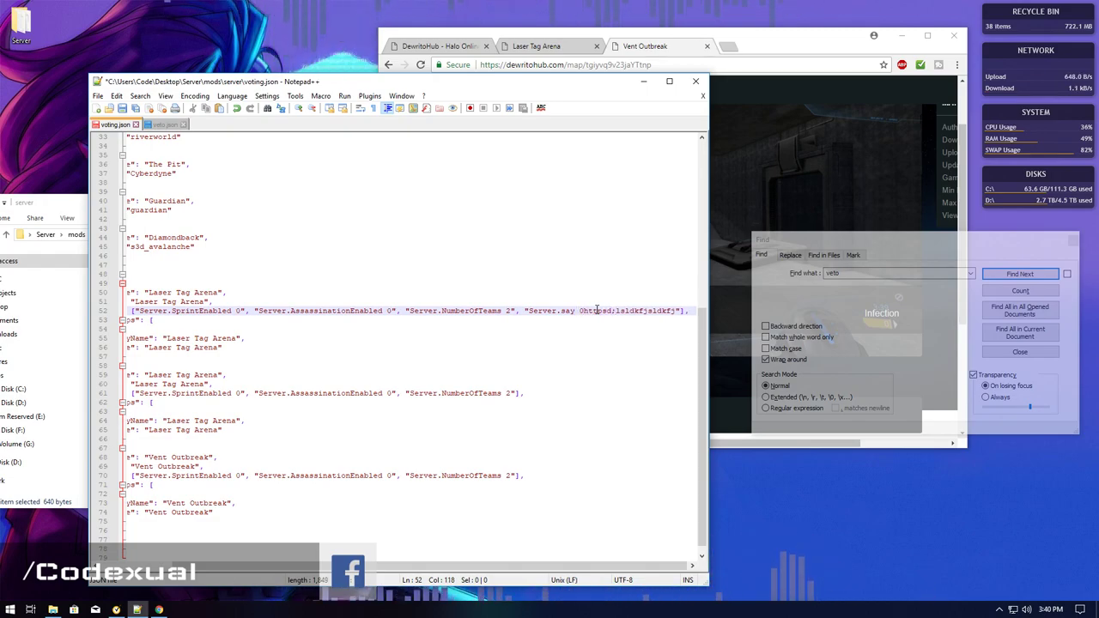
type("He")
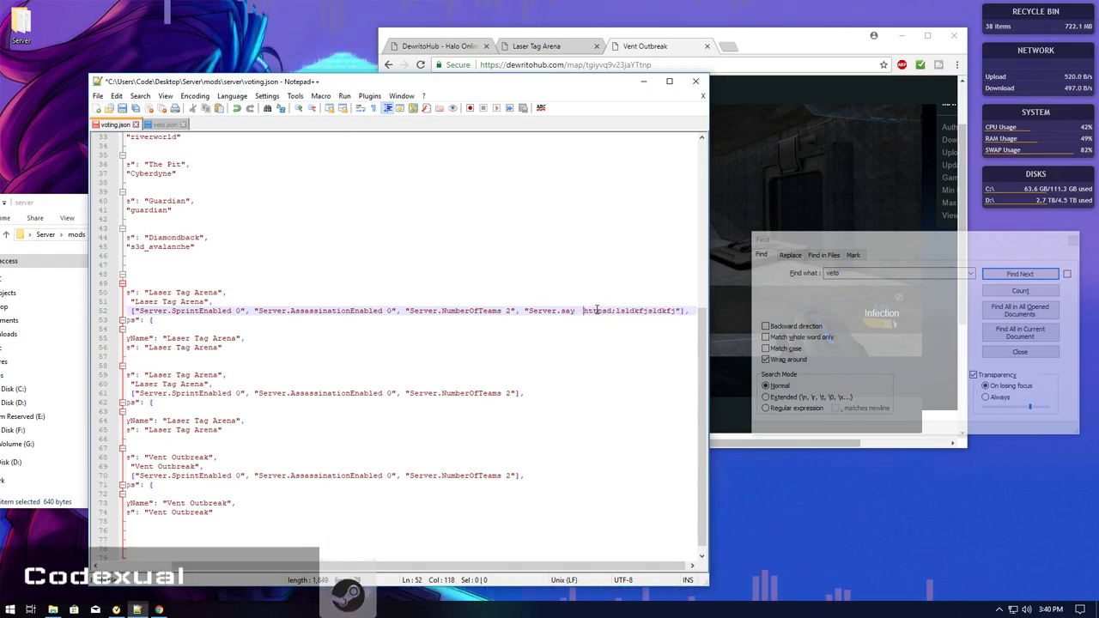
type("y")
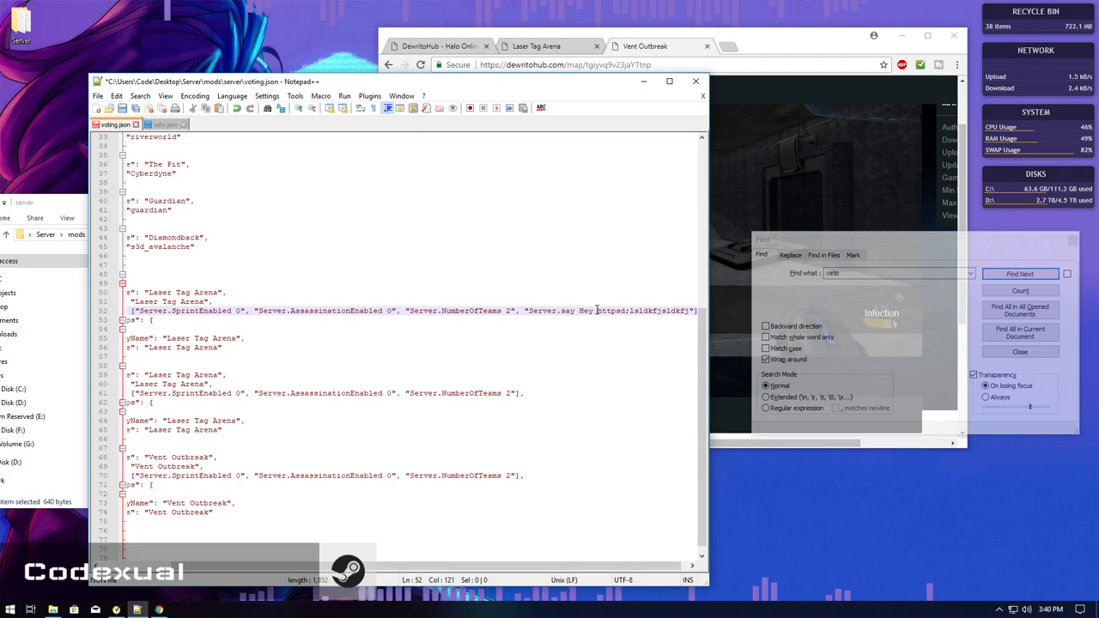
type(" plx j")
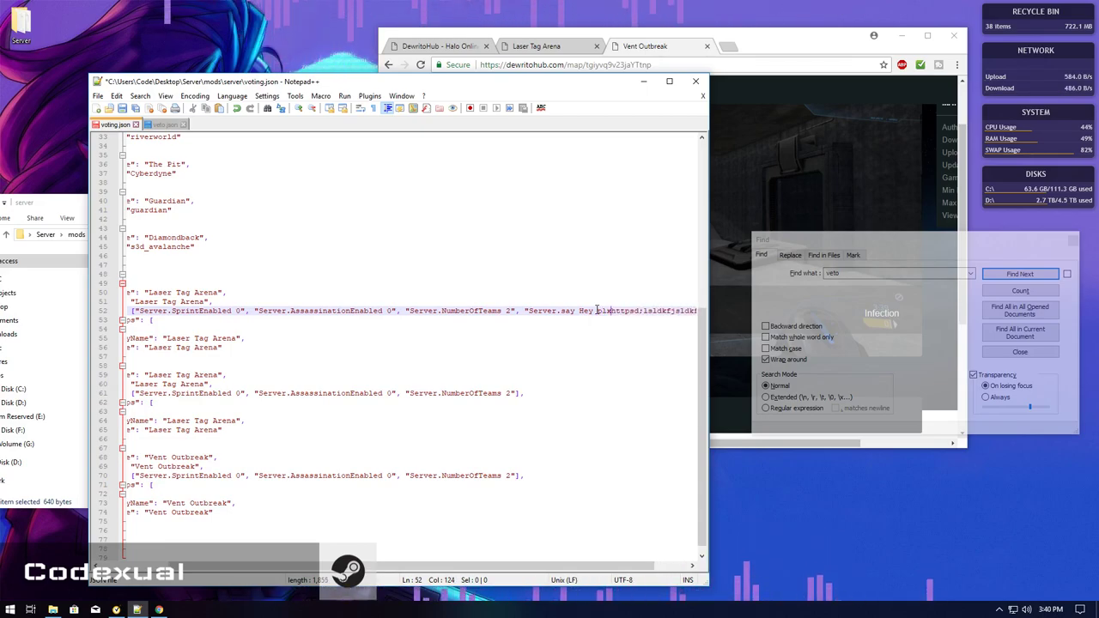
key("BackSpace")
type("z pljoi")
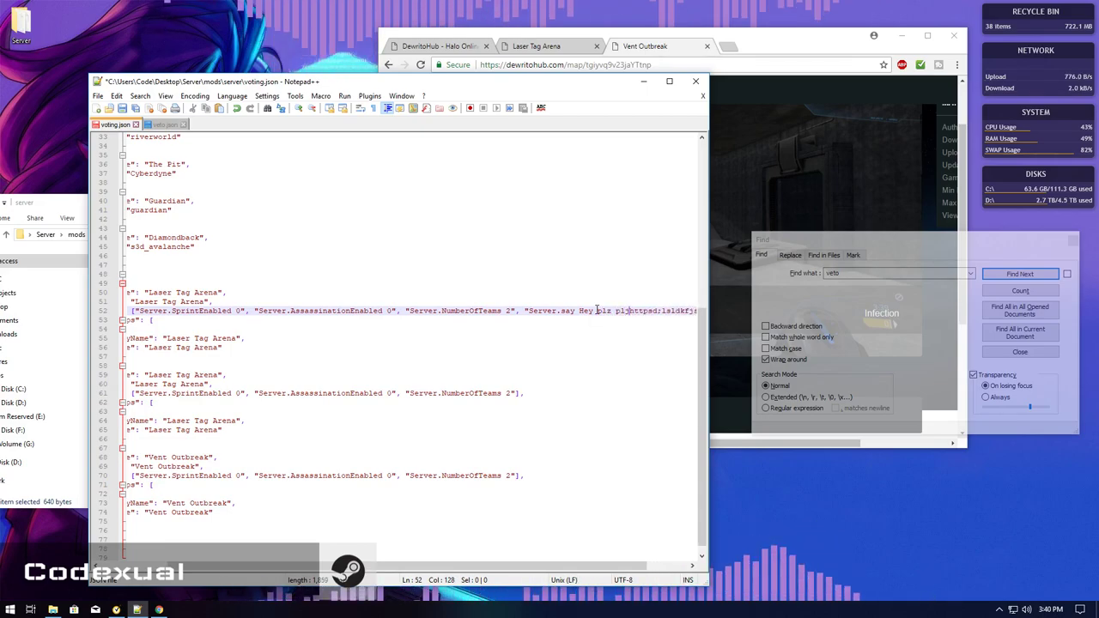
key("BackSpace")
key("BackSpace")
type("join ou")
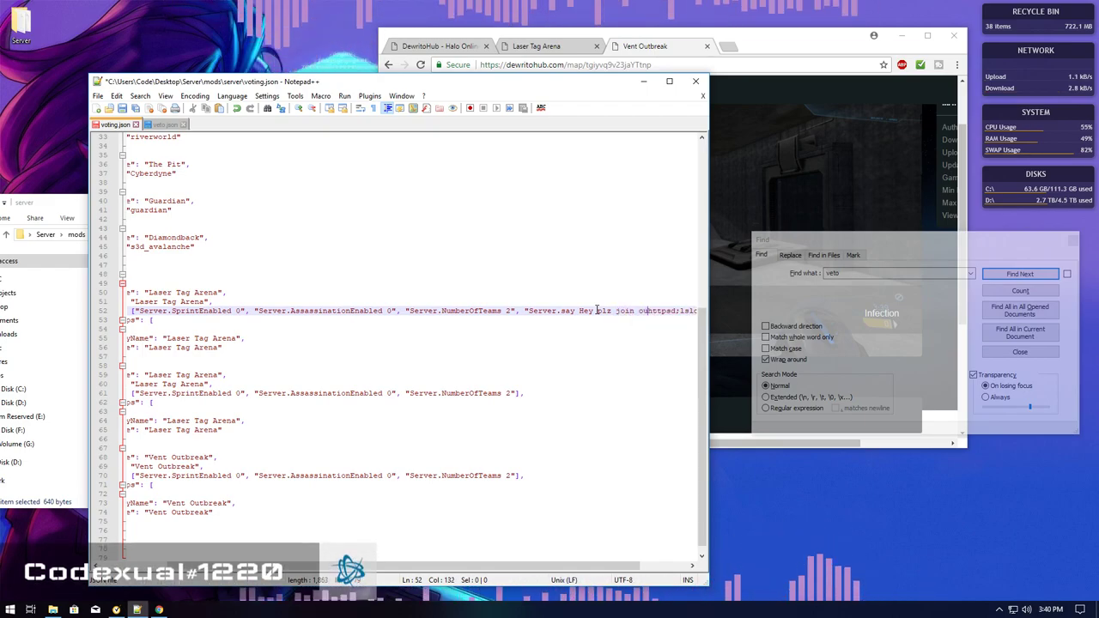
type("r dic")
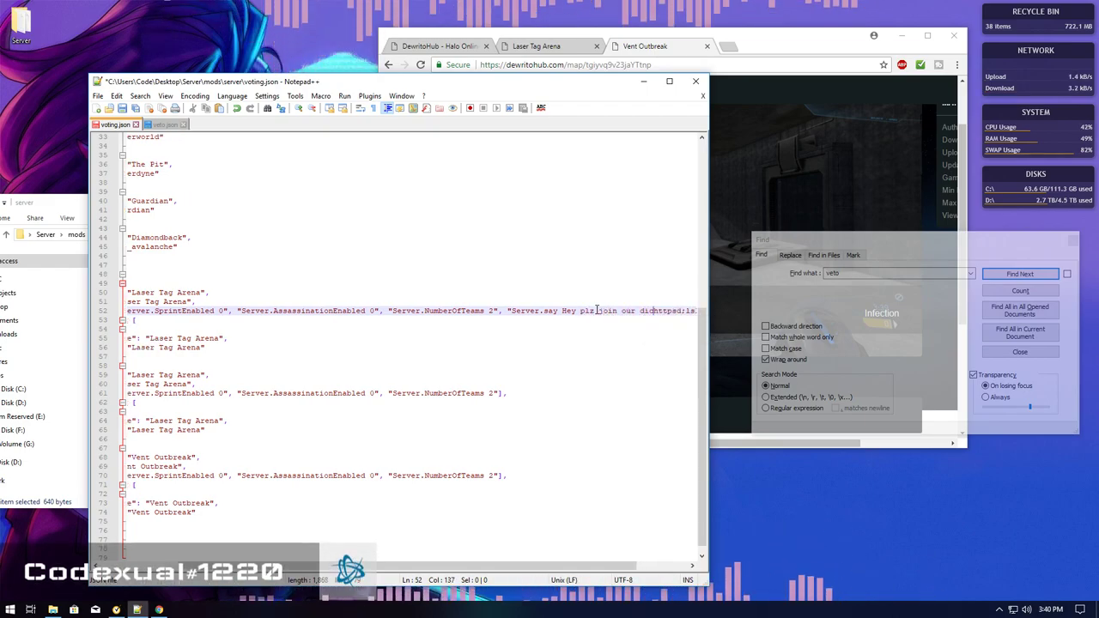
key("BackSpace")
type("scord")
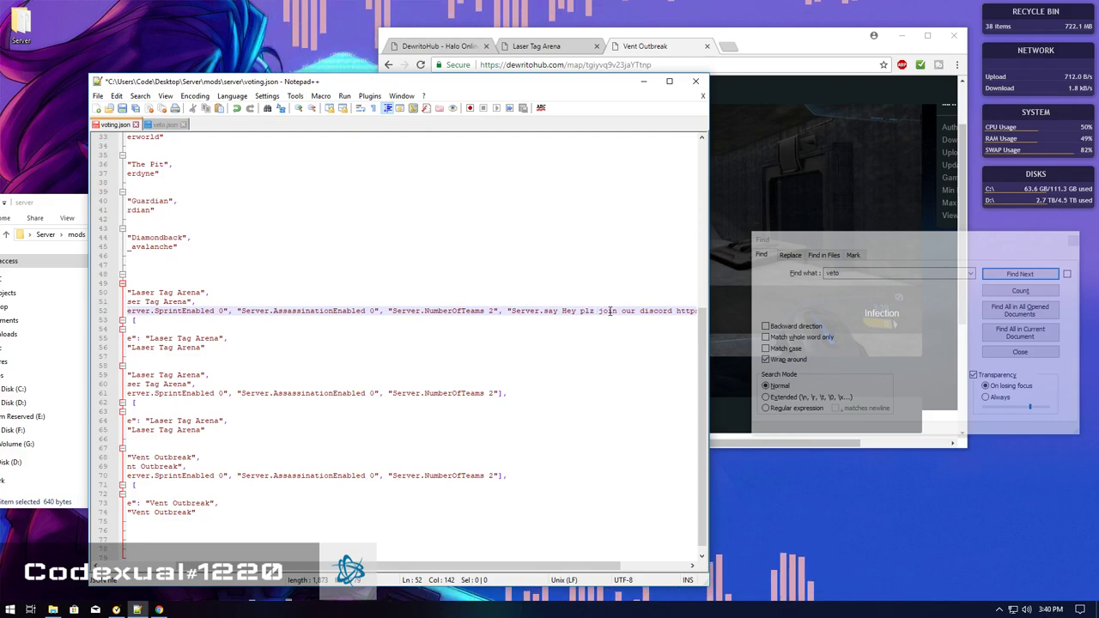
Copy the whole Server.say command from voting.json to the end of veto.json's Team King commands line, completing its closing quotation mark
left_click_drag(550, 566, 656, 561)
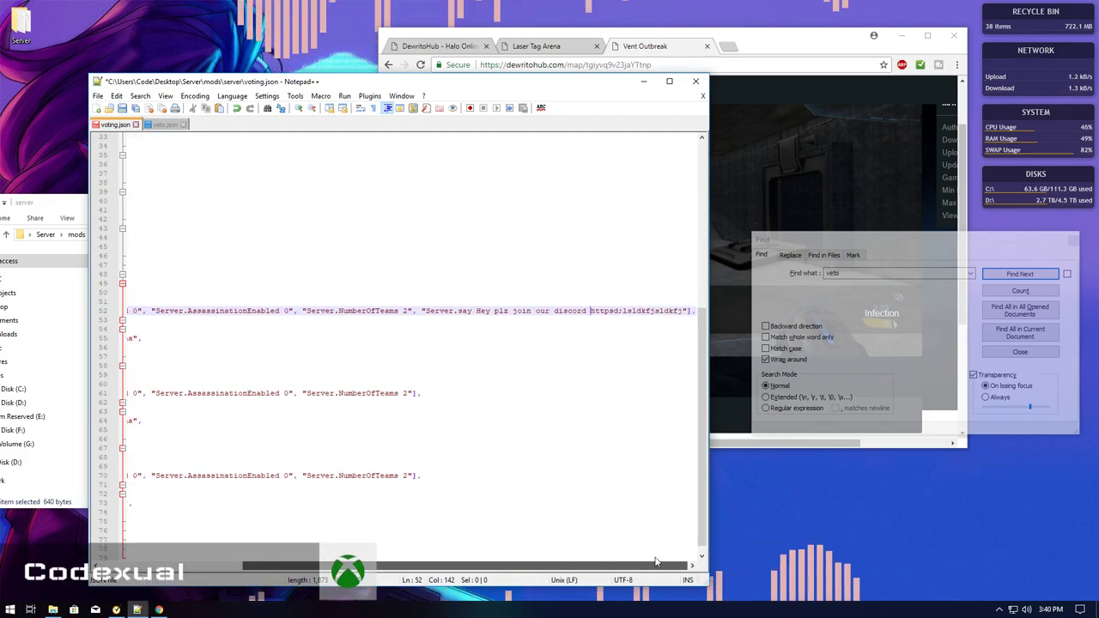
left_click_drag(681, 310, 581, 311)
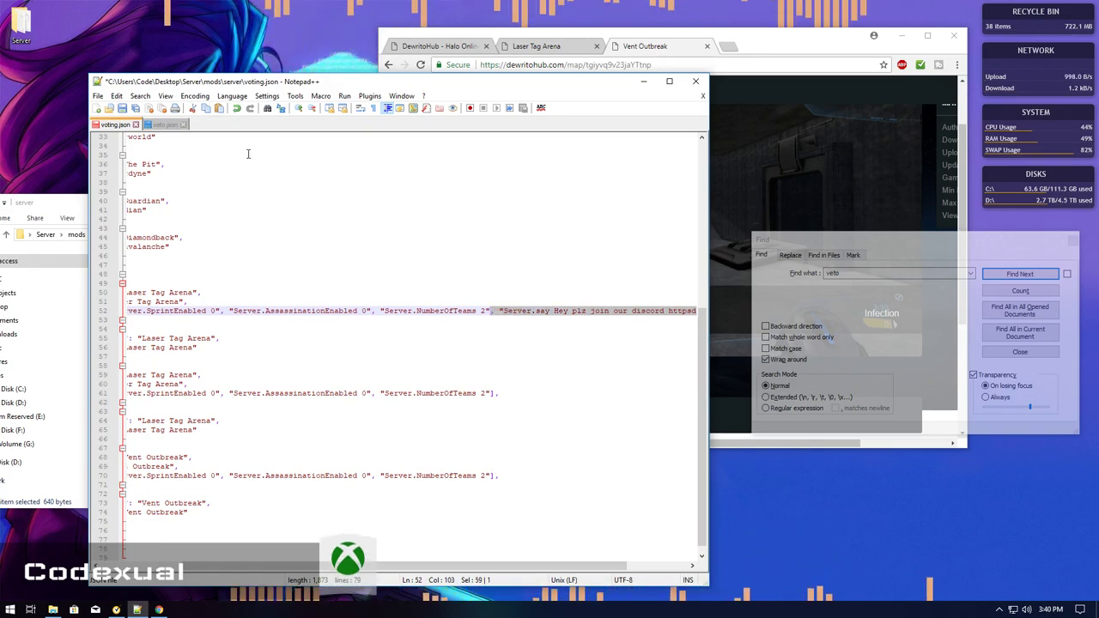
left_click(167, 125)
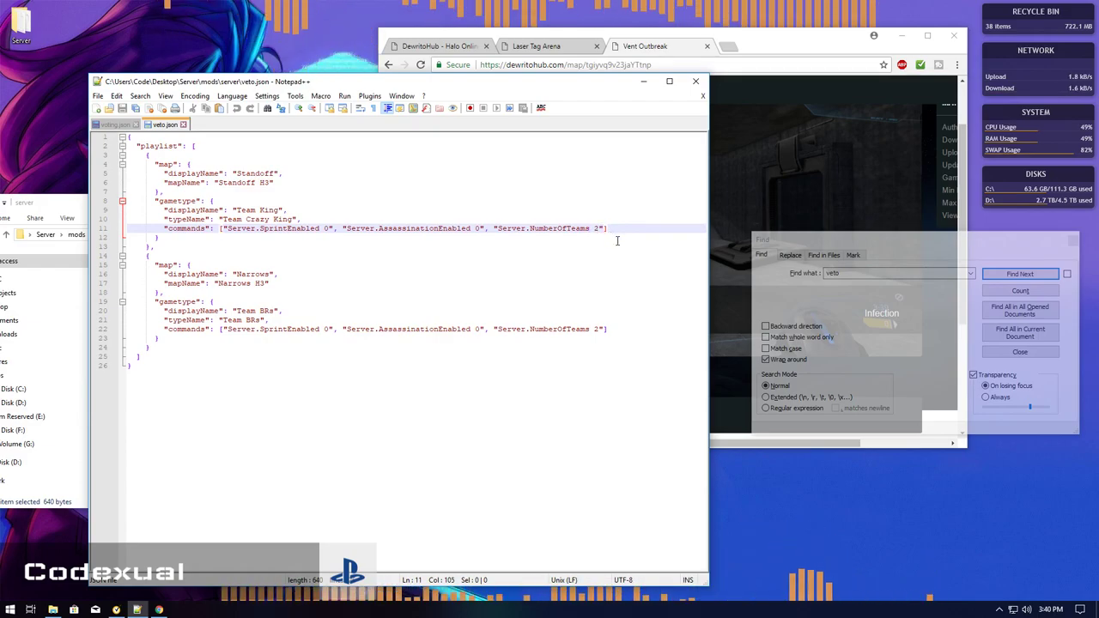
type(", \"Server.say Hey plz join our discord httpsd;lsldkfjsldkfj")
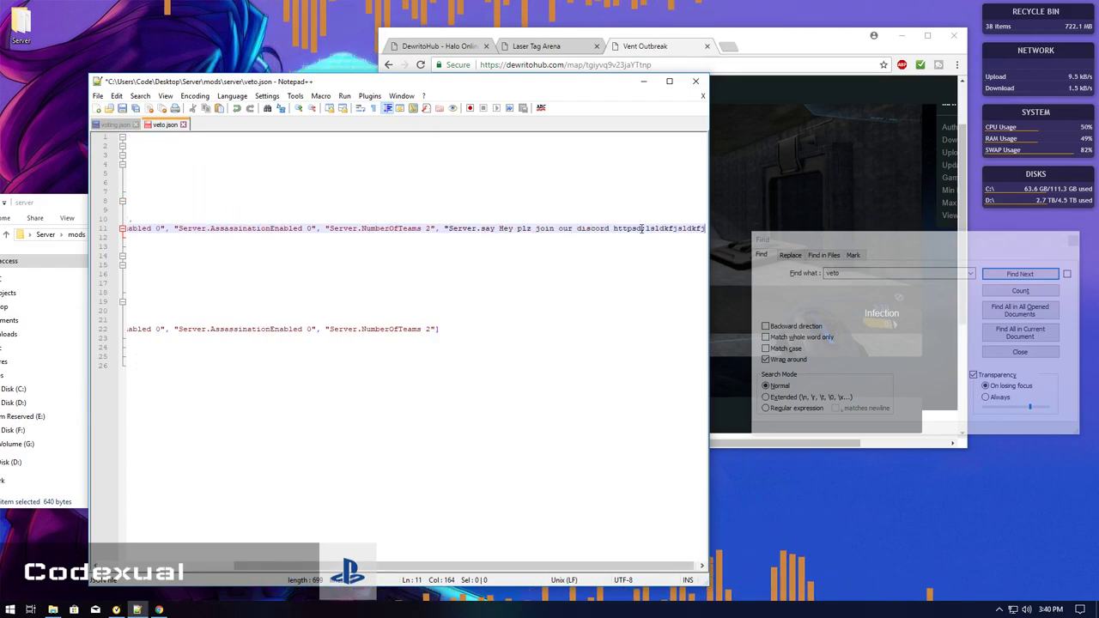
left_click_drag(434, 230, 680, 229)
left_click(678, 229)
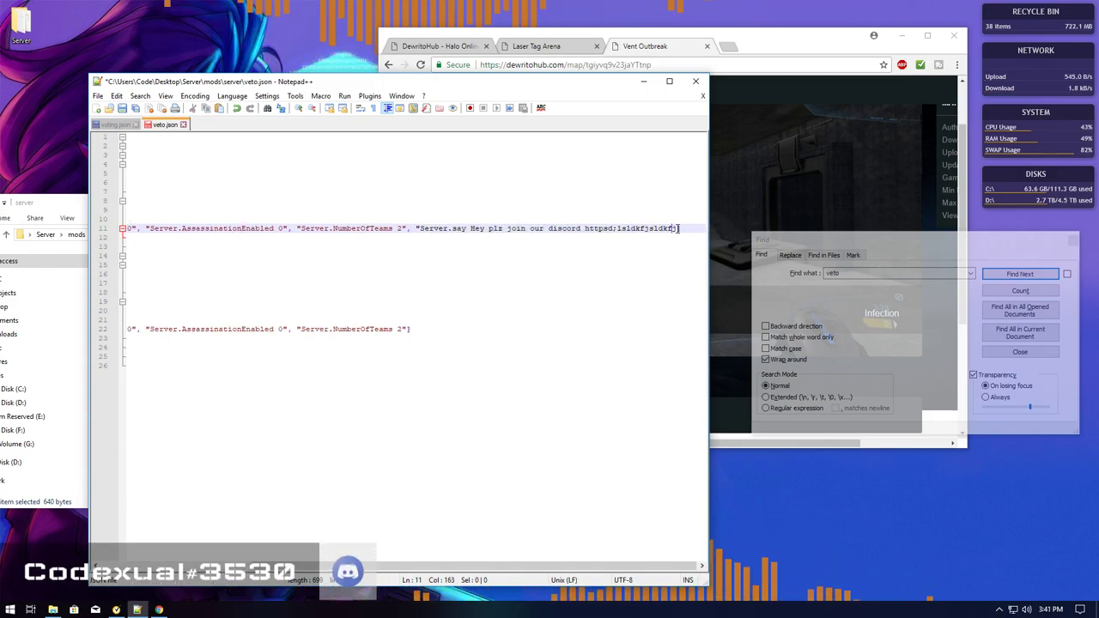
type("\"")
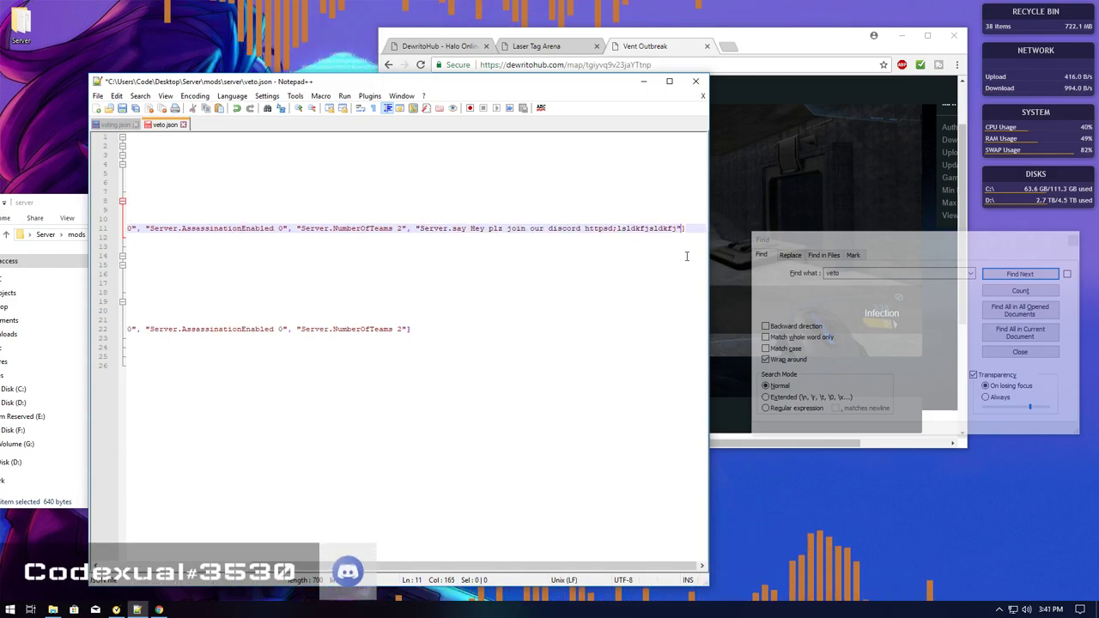
Compare the end of the Server.say commands line in voting.json with the matching line in veto.json
left_click(113, 124)
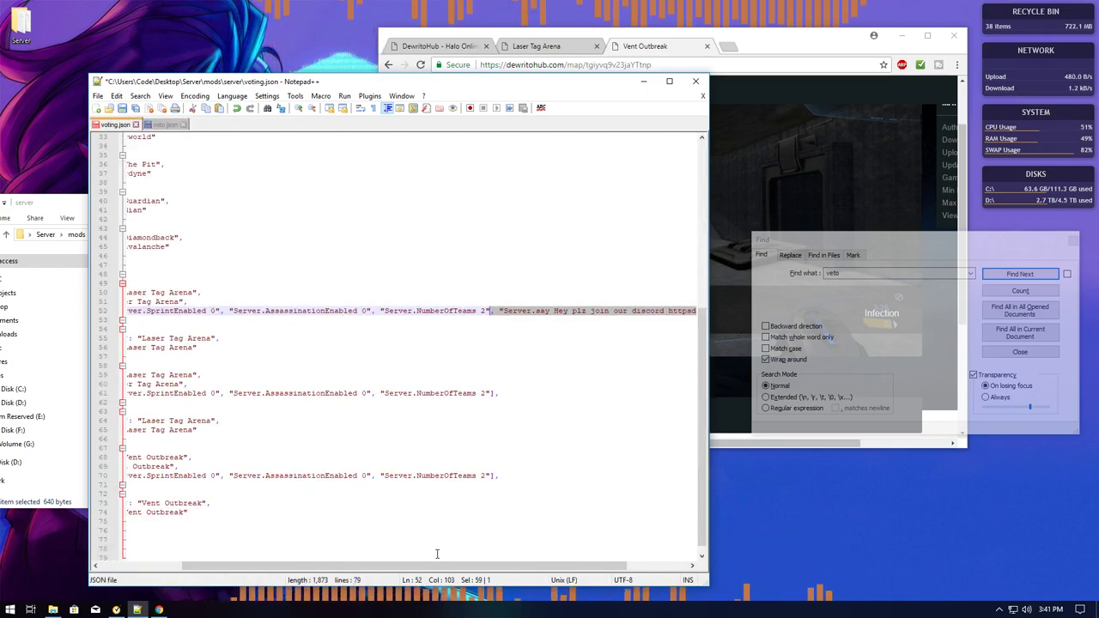
left_click_drag(450, 567, 538, 572)
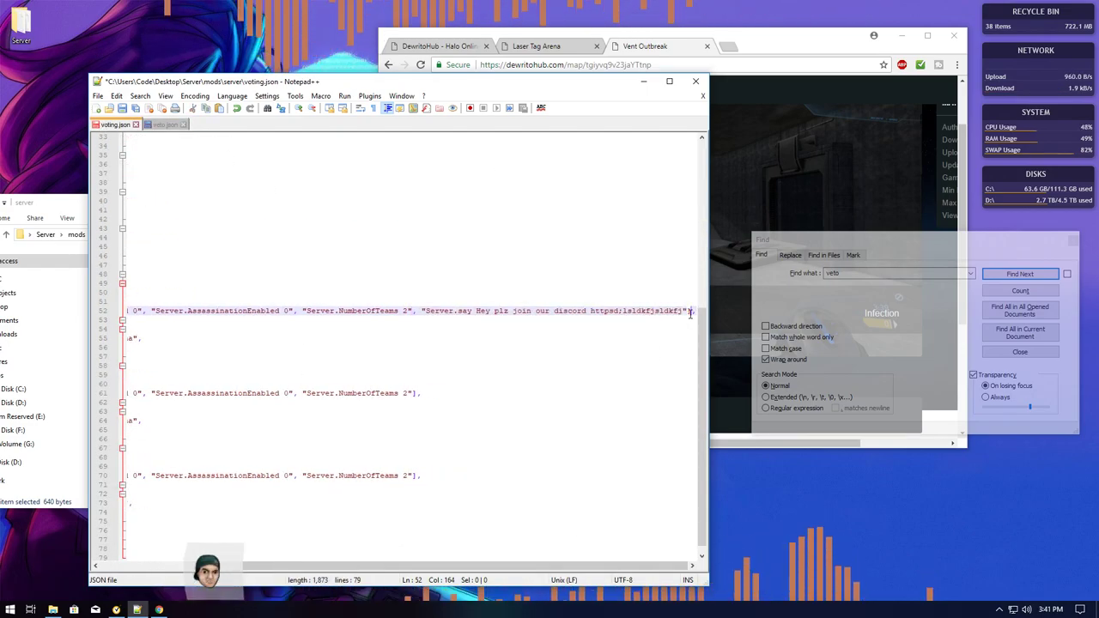
left_click(164, 124)
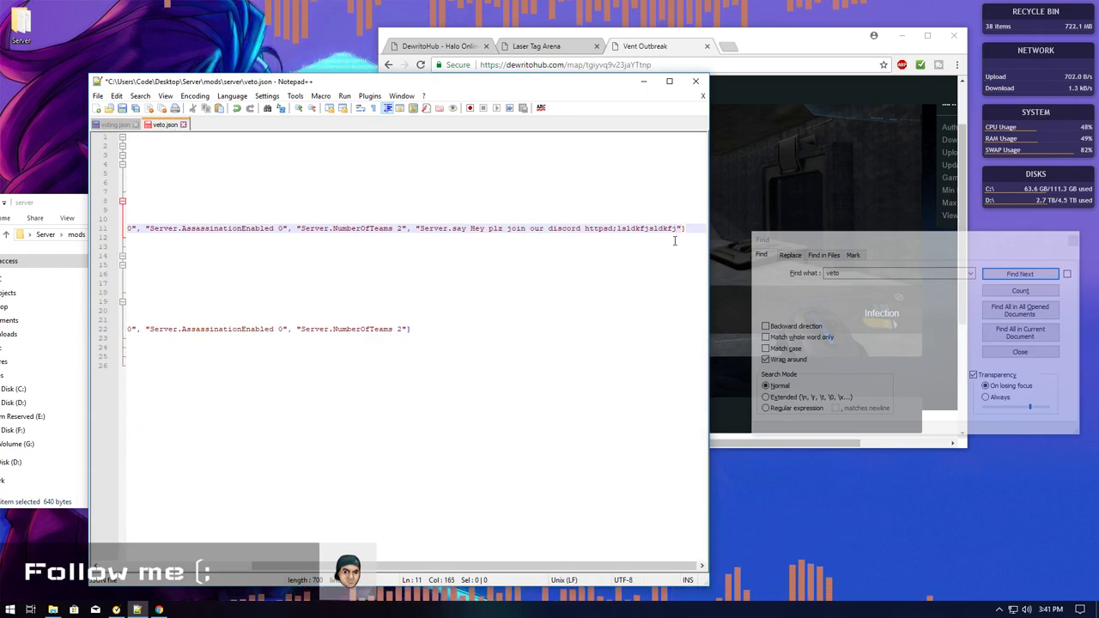
Duplicate the entire Standoff / Team King playlist entry in veto.json directly below the original, before the Narrows entry
left_click(616, 234)
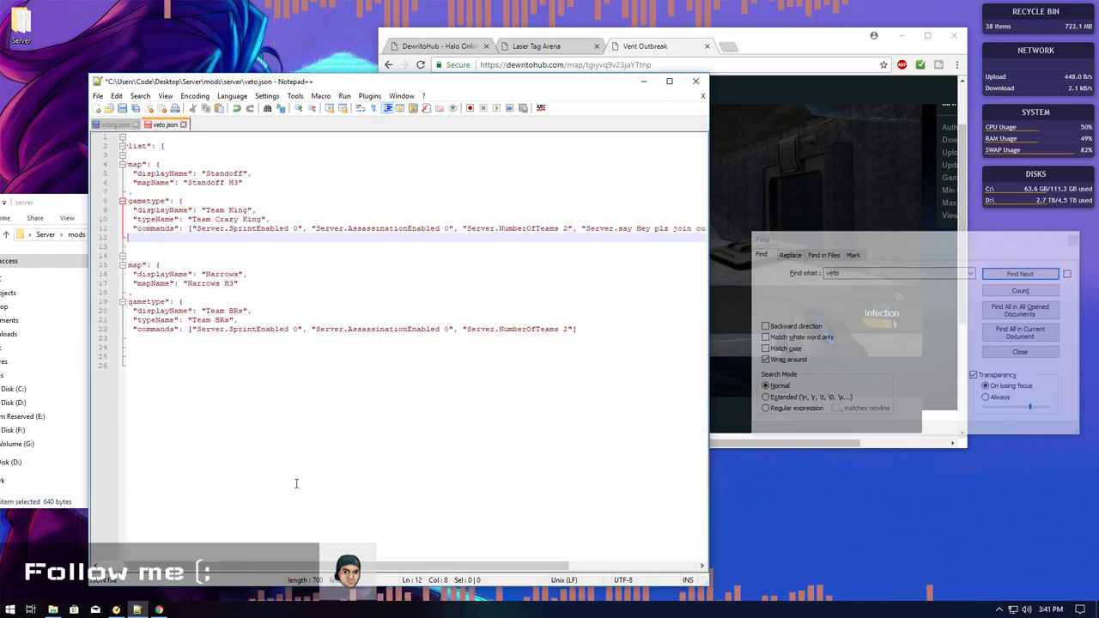
left_click_drag(294, 569, 273, 568)
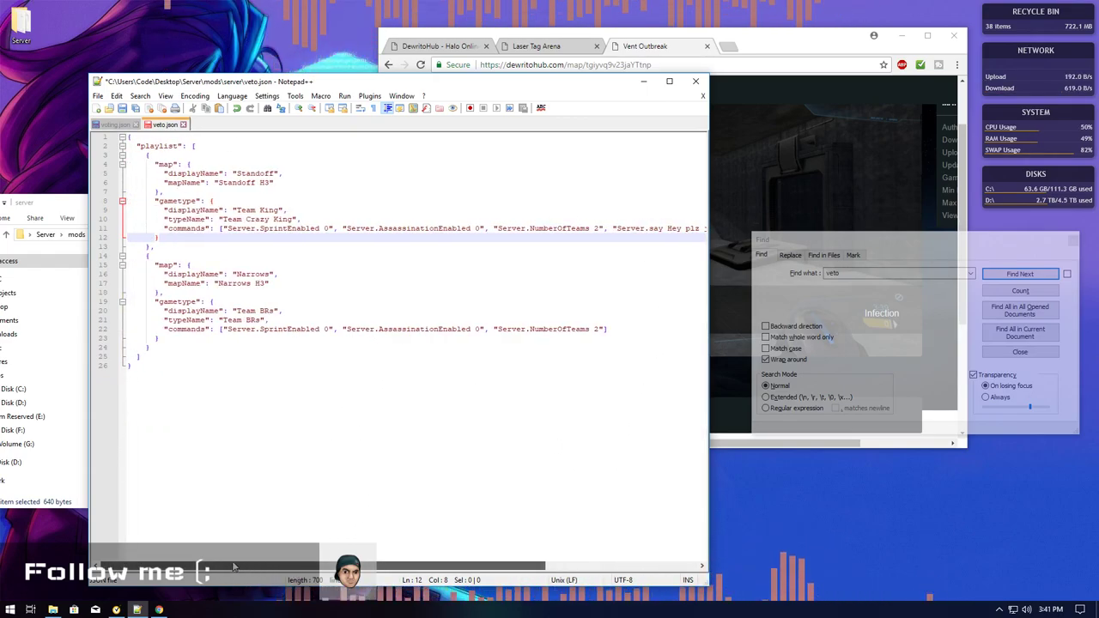
left_click_drag(160, 248, 131, 155)
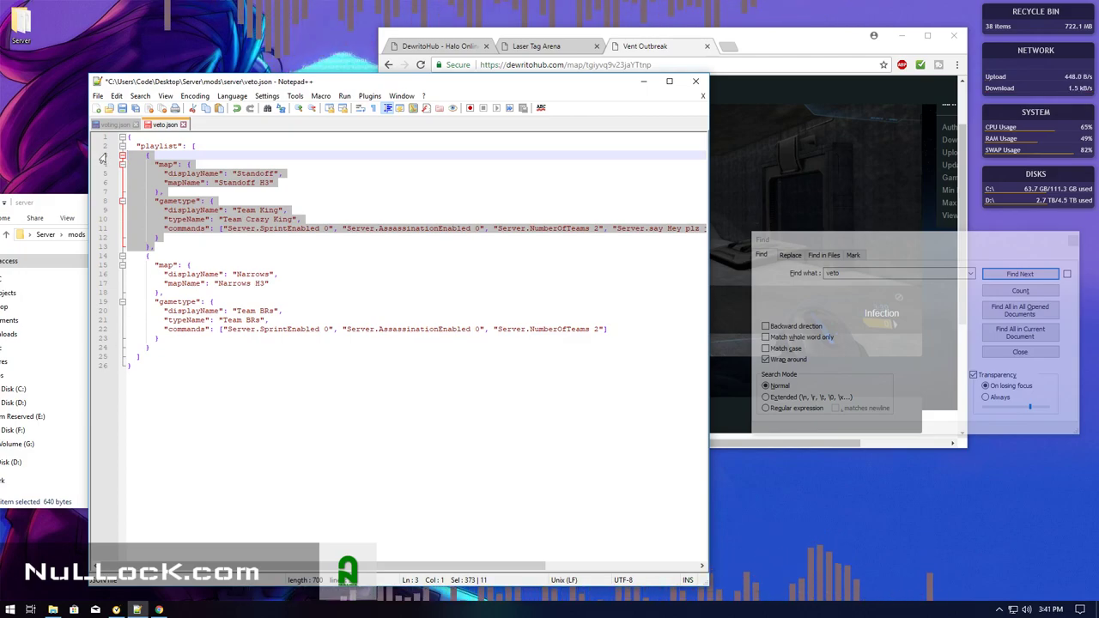
right_click(169, 203)
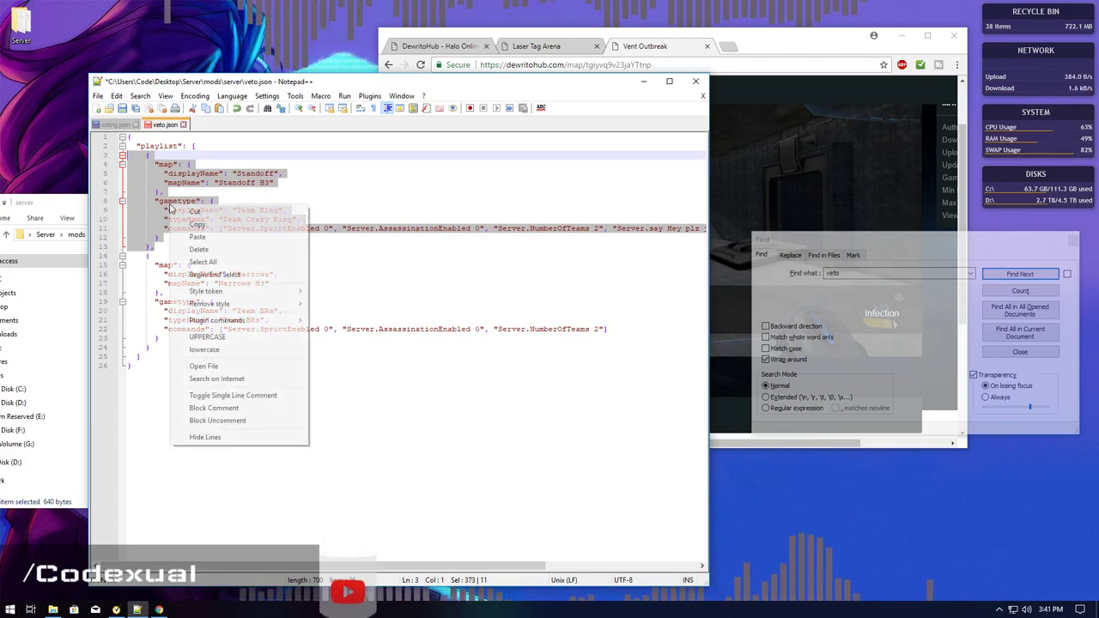
left_click(196, 224)
left_click(201, 246)
key("Return")
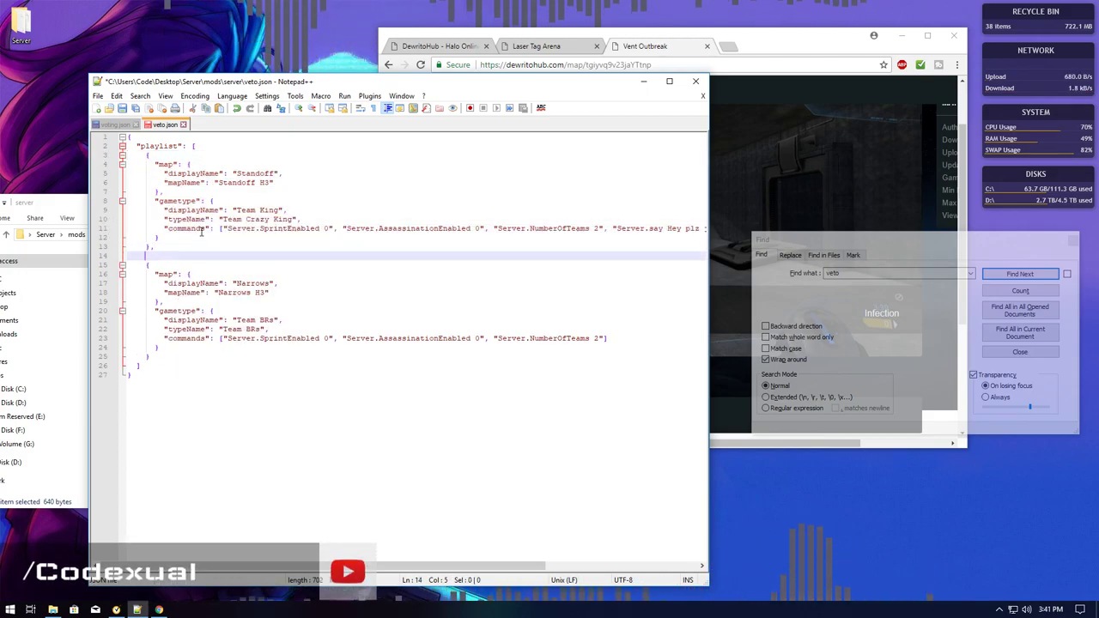
key("BackSpace")
key("BackSpace")
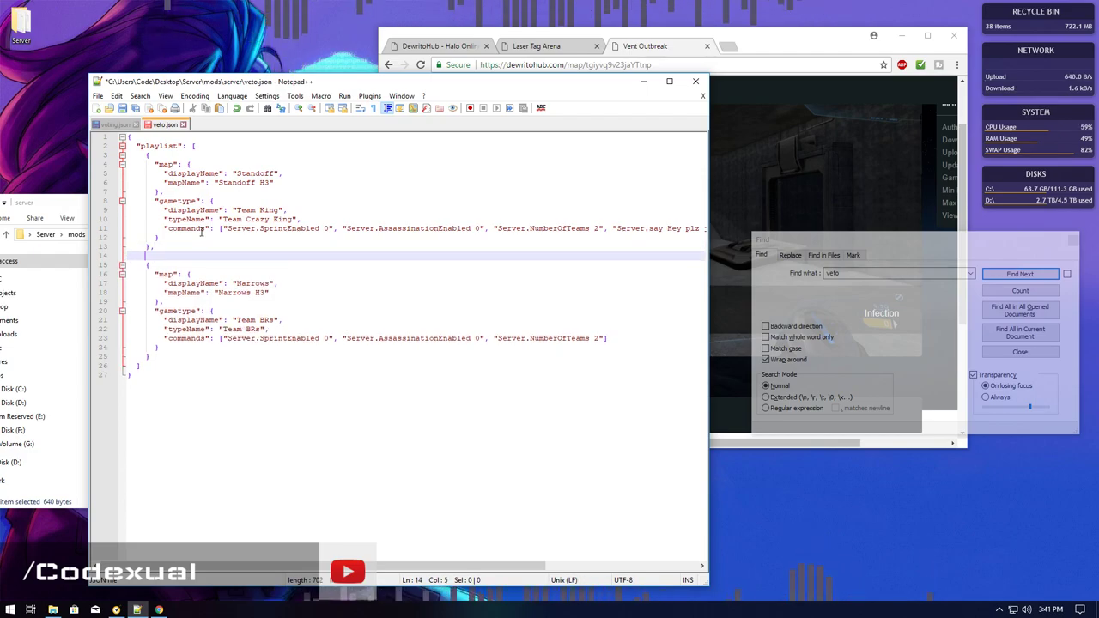
key("Return")
key("ctrl+v")
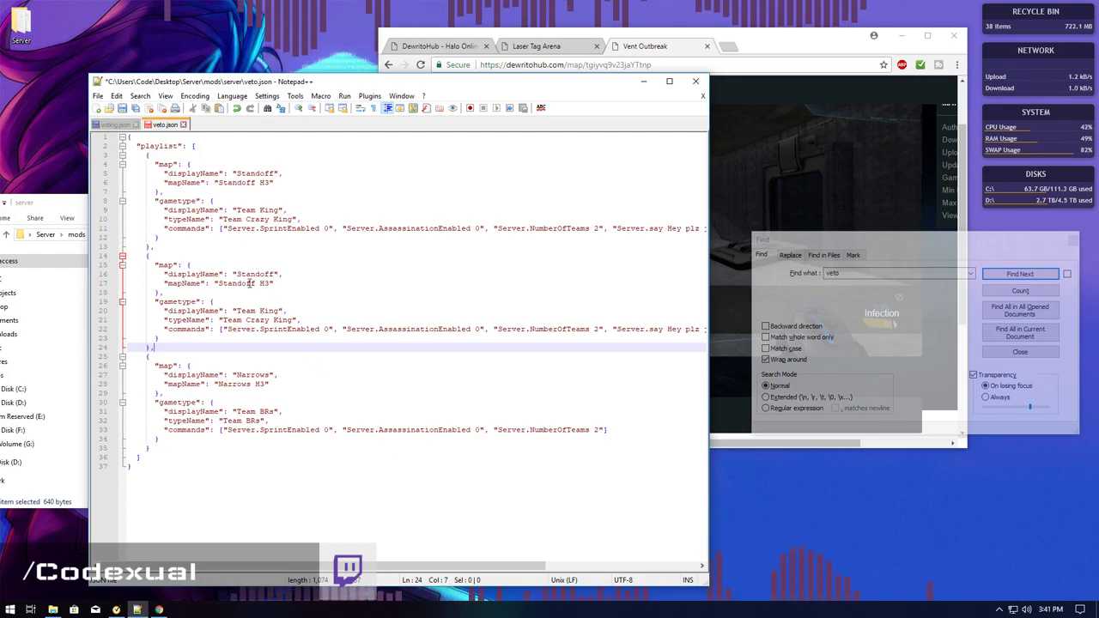
In File Explorer, go to the mods\maps folder and copy the Laser Tag Arena folder's name
left_click(238, 173)
left_click_drag(250, 174, 277, 175)
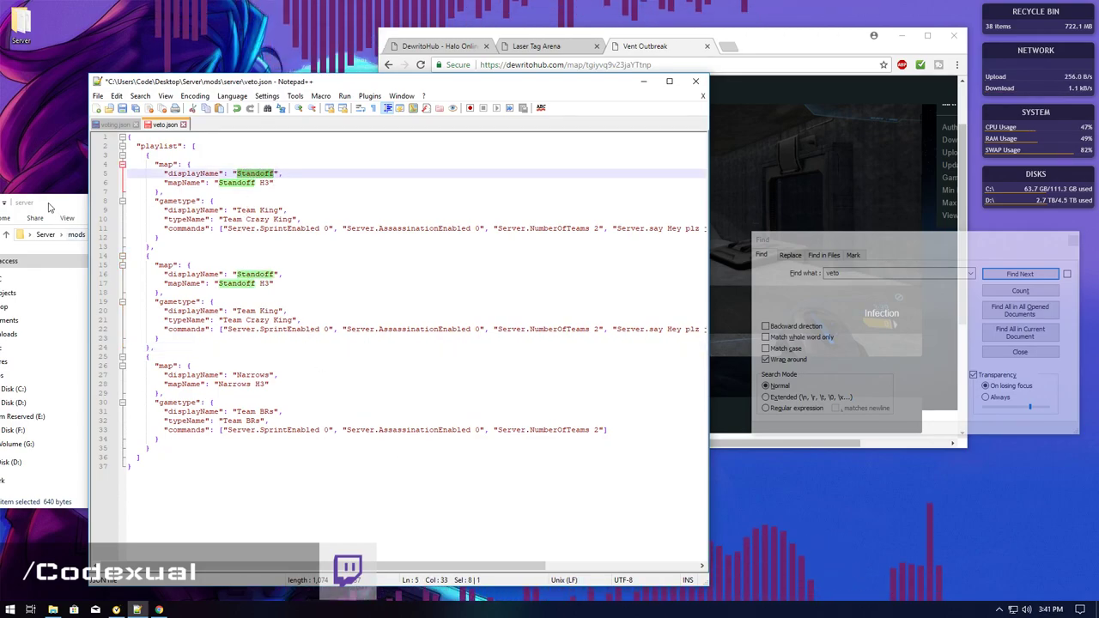
left_click(42, 386)
key("alt+Up")
double_click(206, 306)
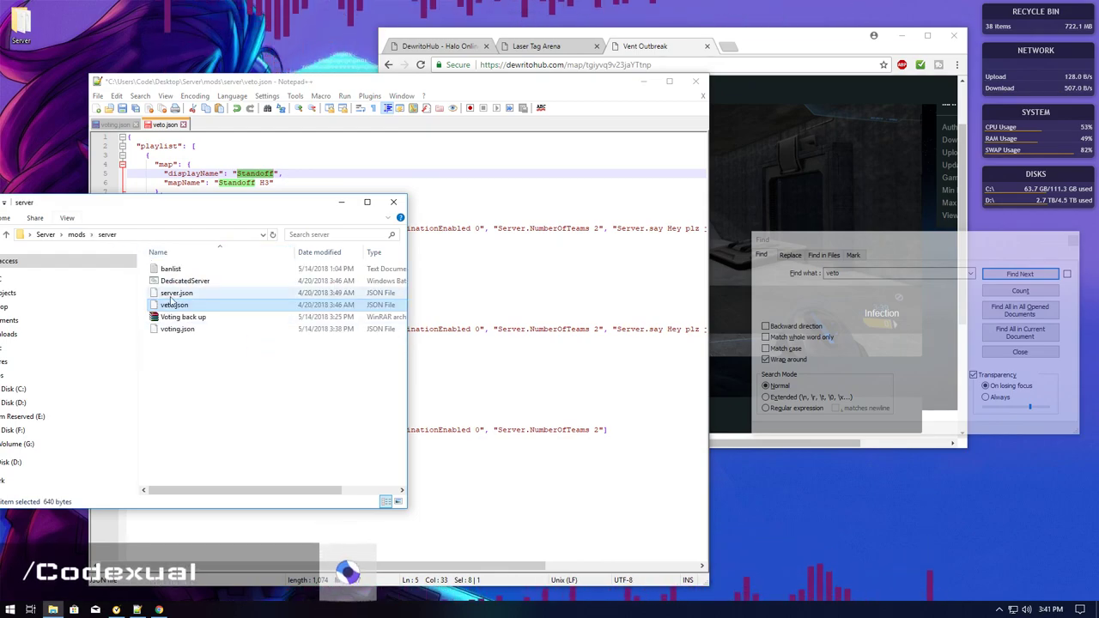
key("alt+Up")
double_click(182, 281)
right_click(177, 270)
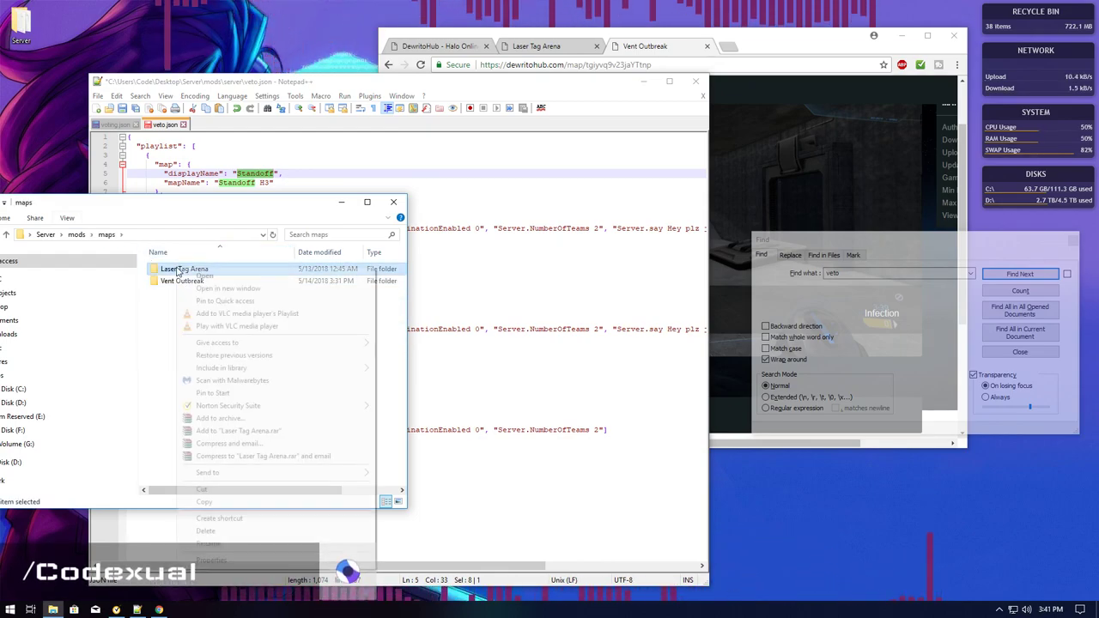
left_click(209, 543)
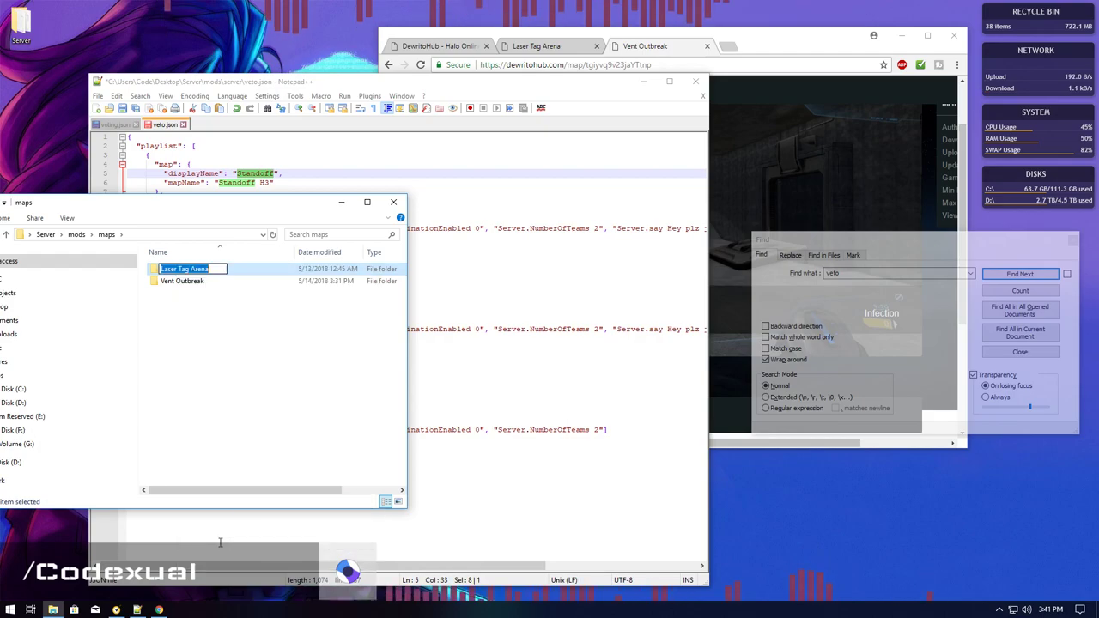
left_click(221, 542)
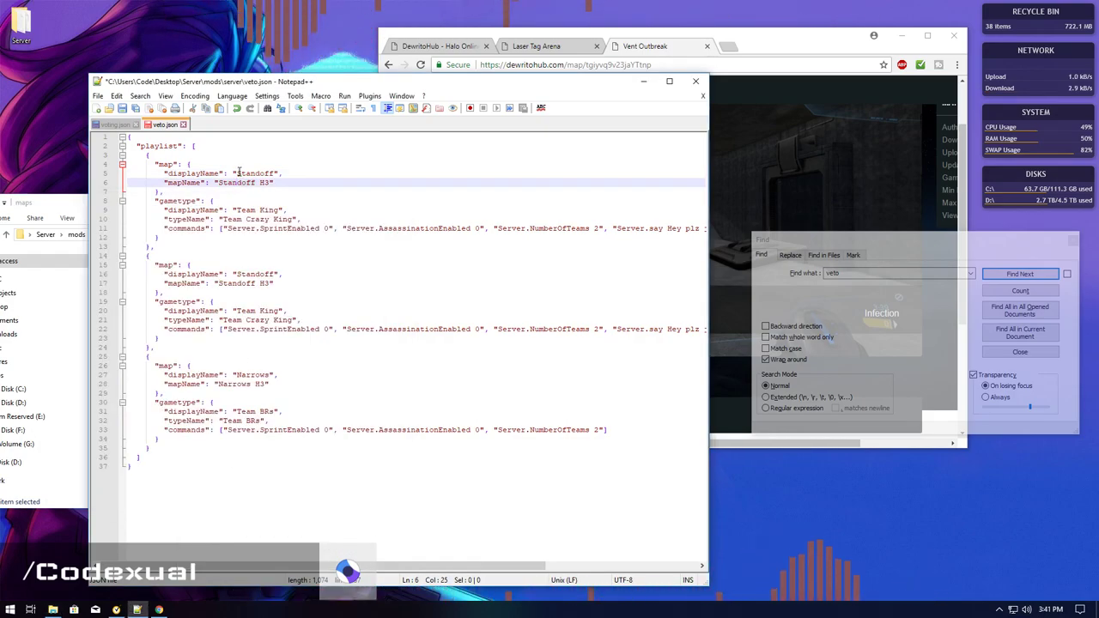
In veto.json's first entry, set the map's displayName and mapName and the gametype's displayName and typeName to "Laser Tag Arena"
left_click_drag(237, 174, 293, 220)
key("ctrl+v")
key("ctrl+v")
left_click(238, 211)
key("ctrl+v")
key("ctrl+v")
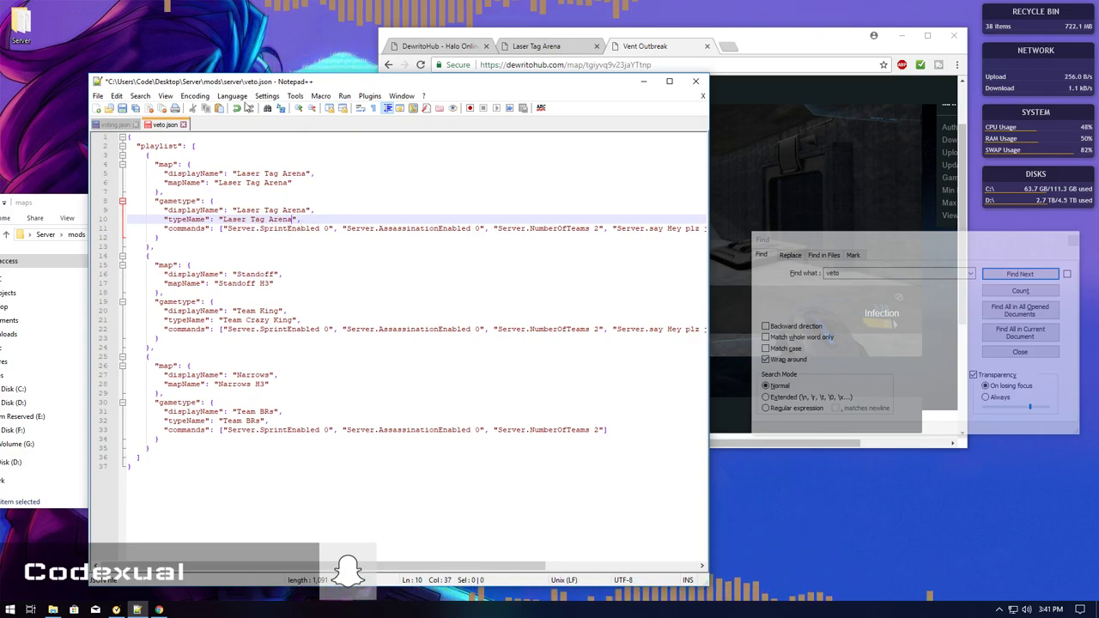
left_click_drag(170, 81, 255, 69)
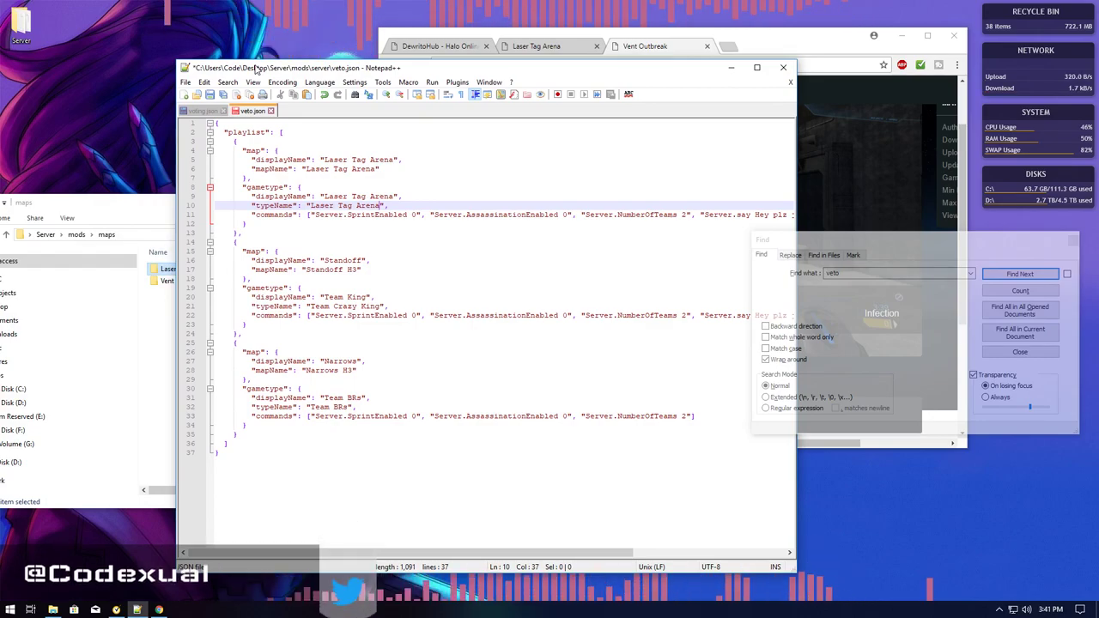